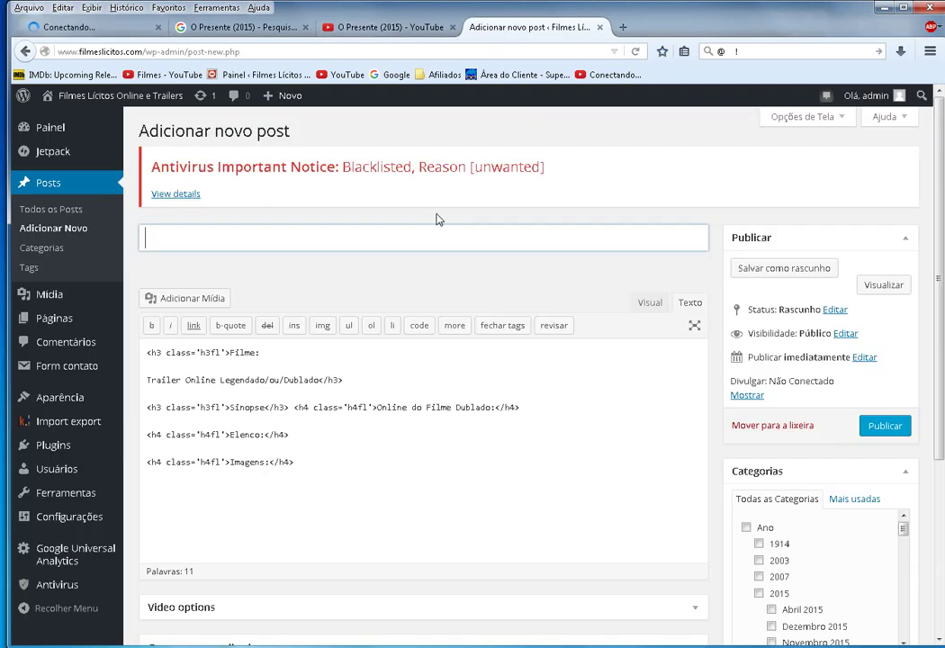
Step: Title the new post "O Presente (2015) Online Trailer Legendado"
click(266, 243)
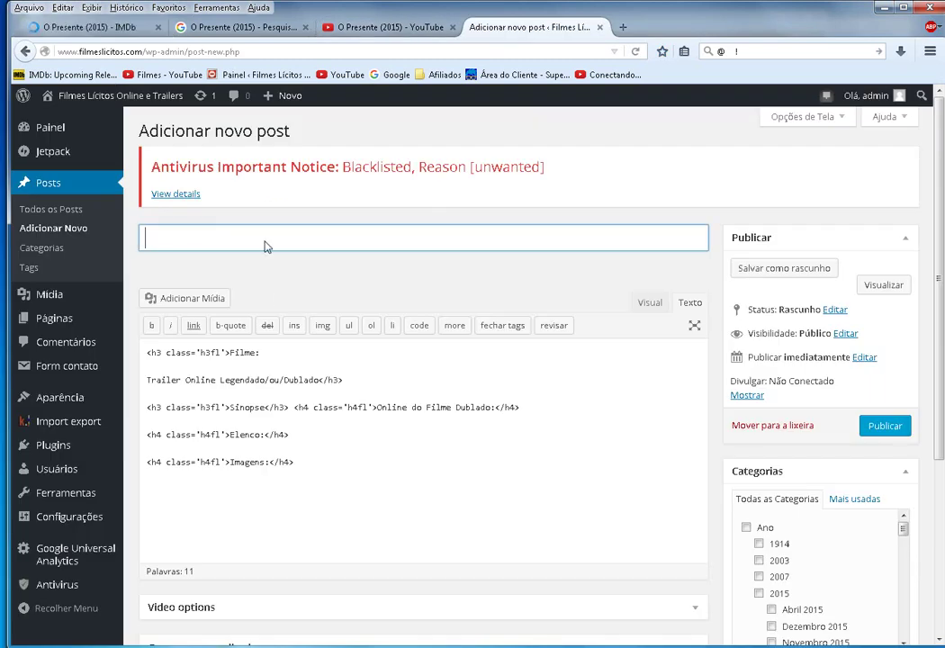
text(O Presente (2015))
click(387, 27)
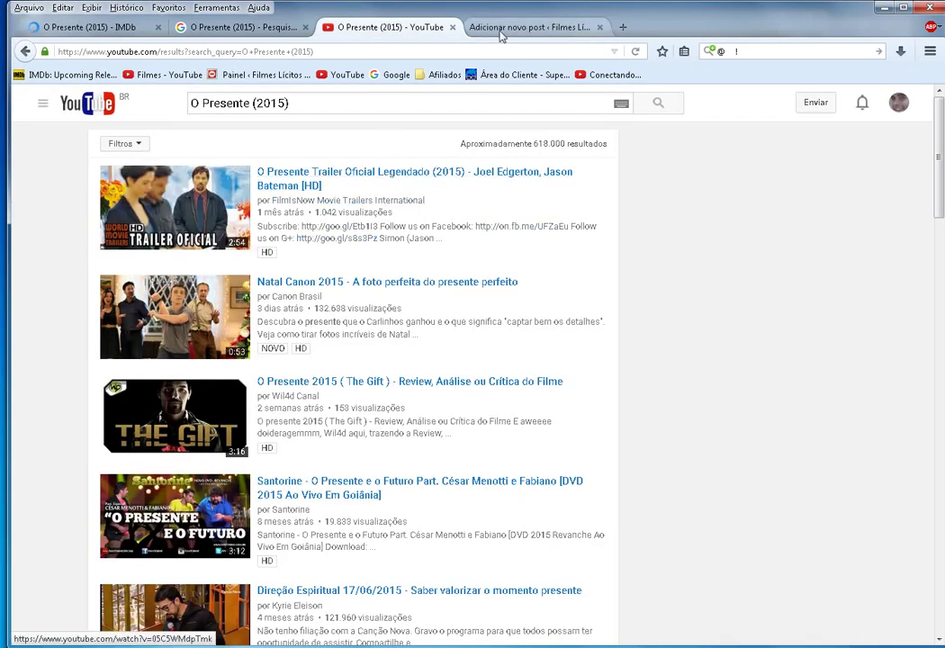
click(527, 27)
click(322, 239)
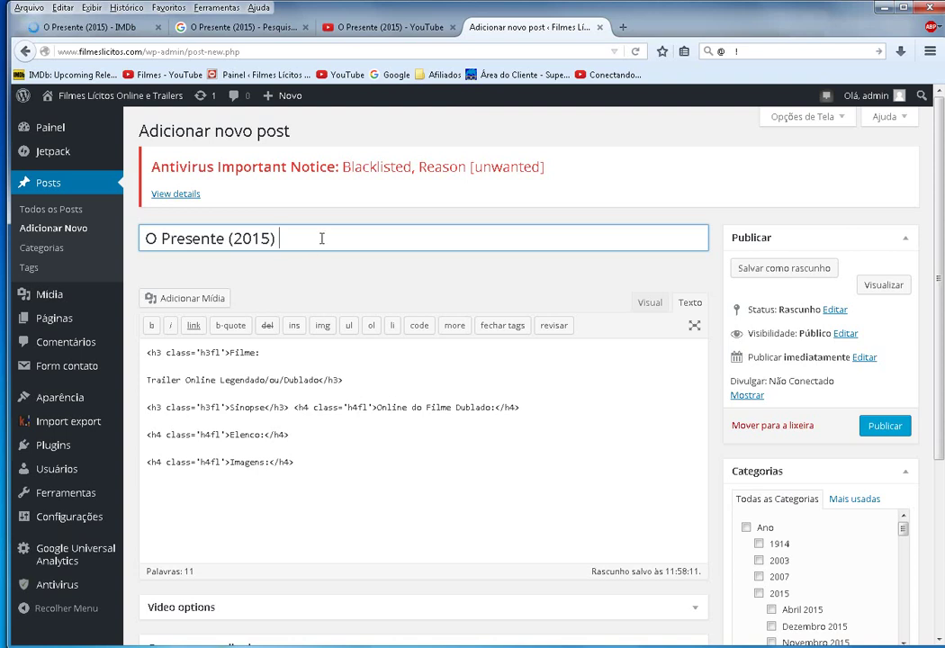
text(Online Trailer Legendado)
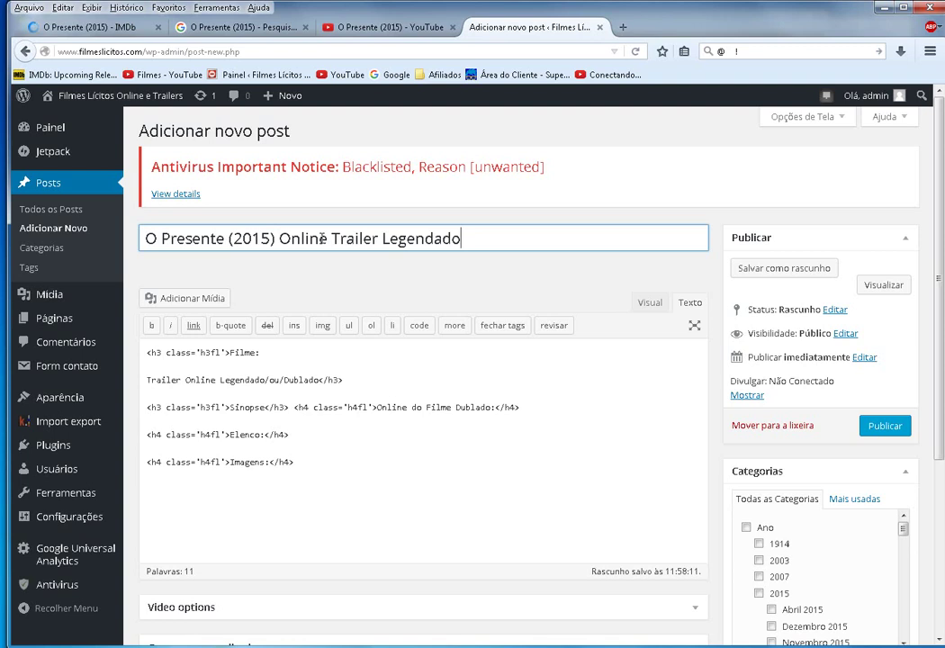
drag(279, 238, 331, 239)
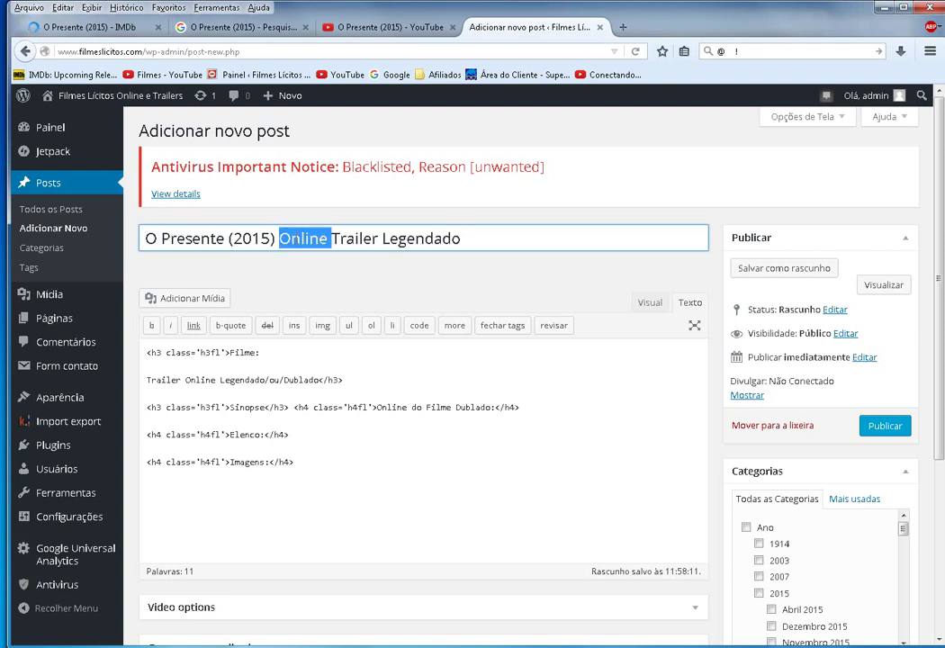
click(225, 238)
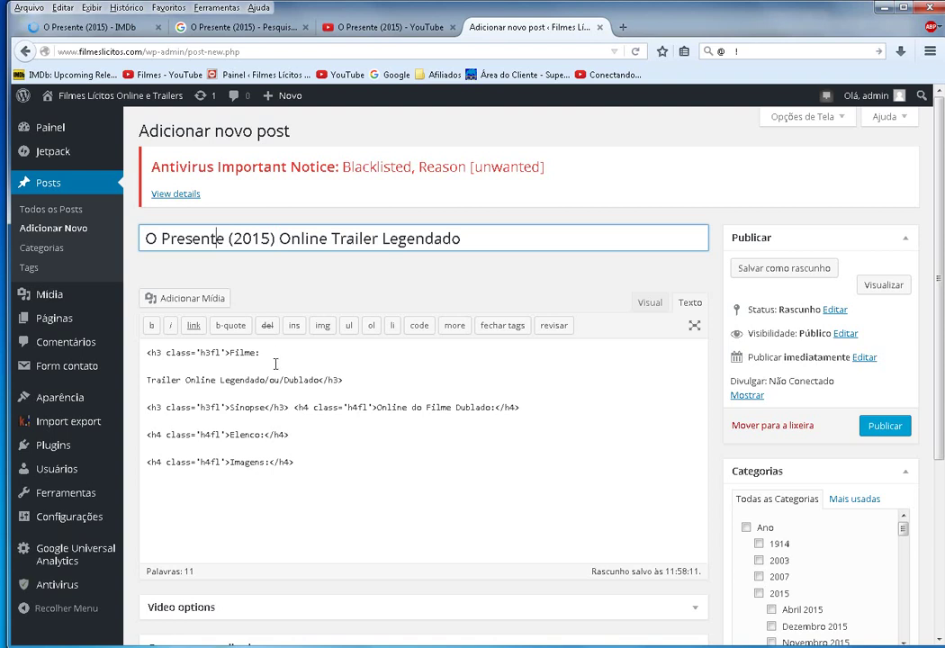
Step: Insert "O Presente 2015" beneath "Filme:" in the post body and remove "/ou/Dublado" from the trailer heading
click(267, 362)
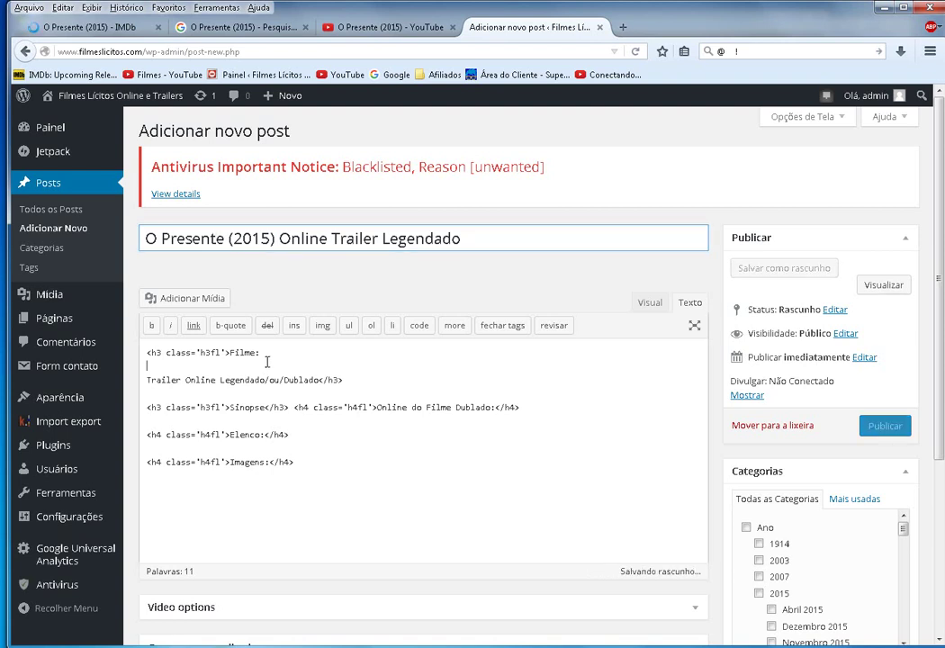
text(O Pr)
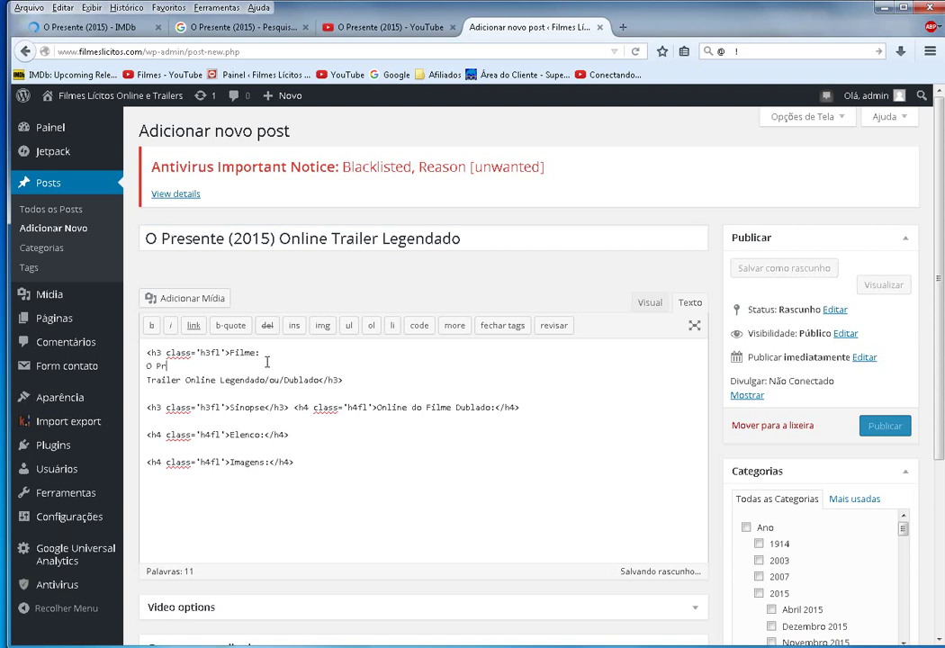
text(esente 2)
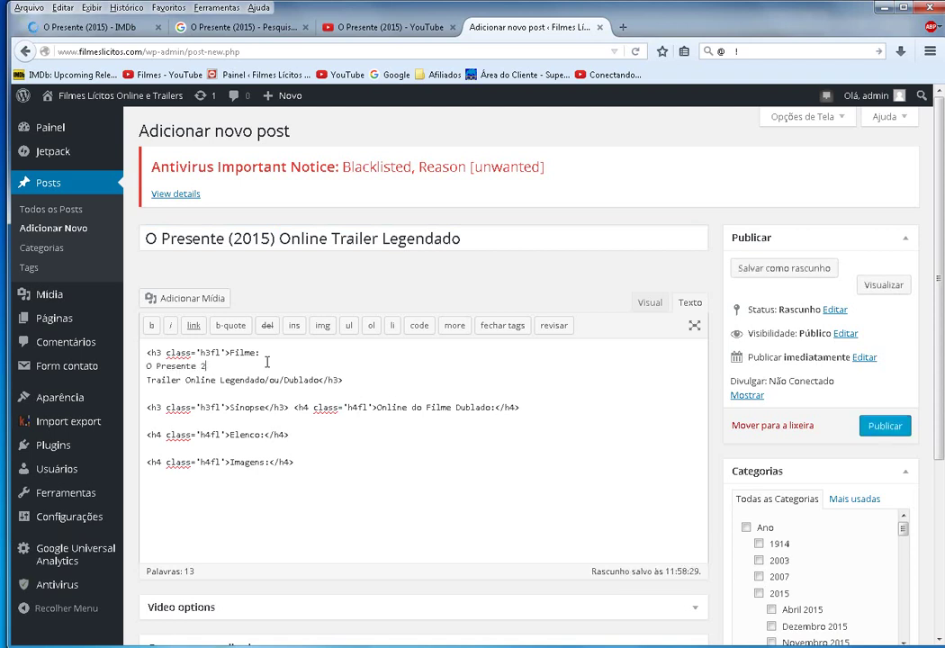
text(015)
drag(316, 379, 264, 379)
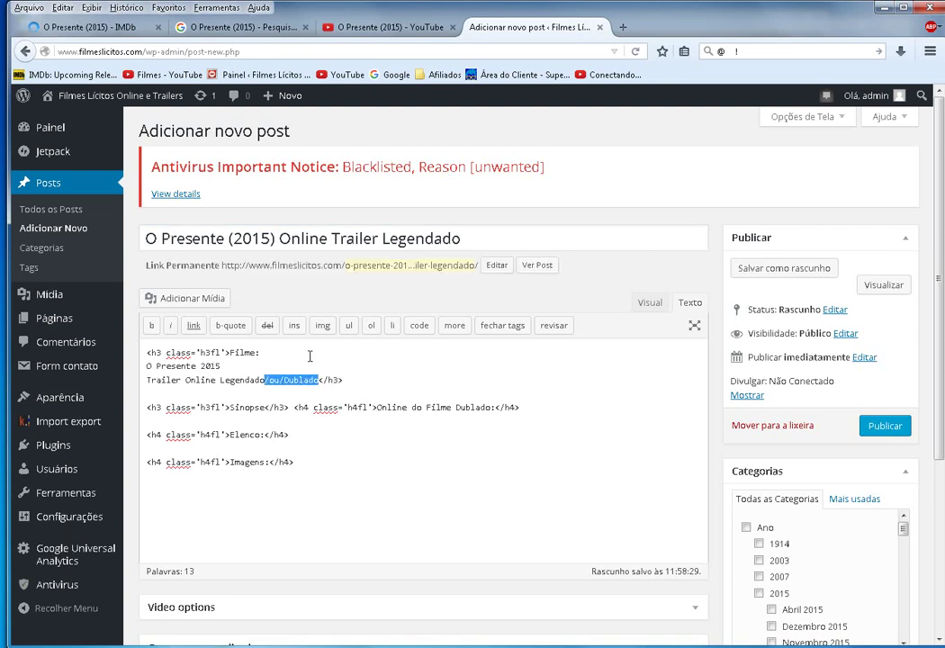
key(BackSpace)
Step: Copy the link of the "O Presente Trailer Oficial Legendado (2015)" video from the YouTube results and return to the WordPress post
click(376, 32)
right_click(393, 172)
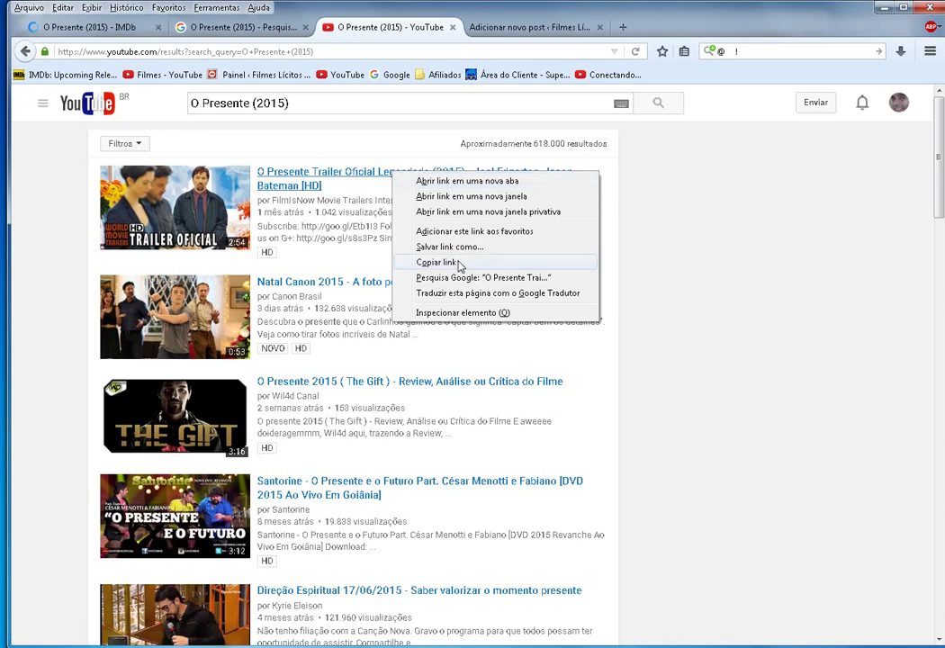
click(458, 263)
click(504, 27)
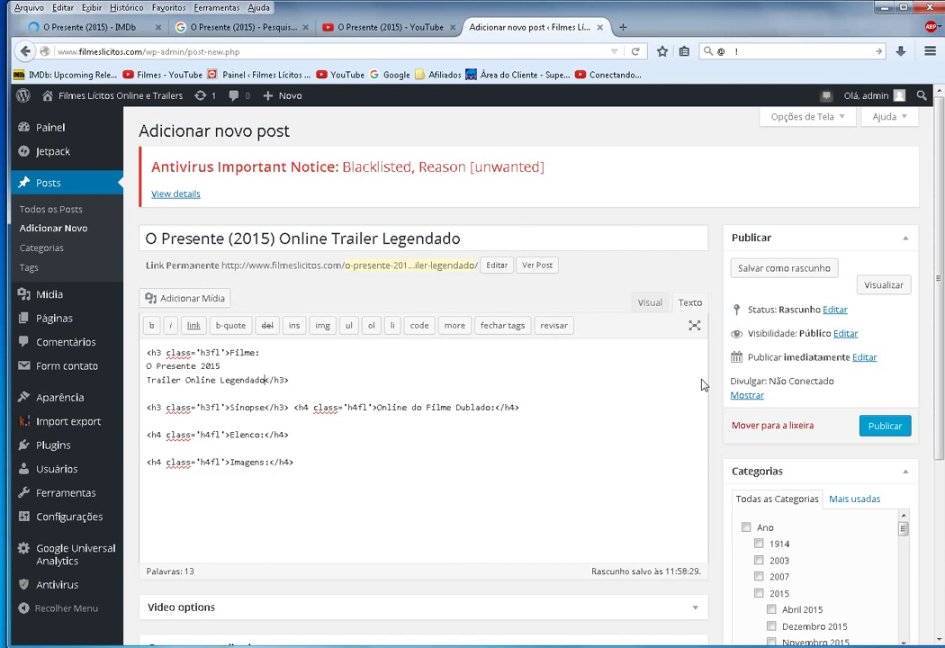
Step: Expand the post's video options and paste the copied trailer link as the Youtube video
scroll(715, 384, down, 2)
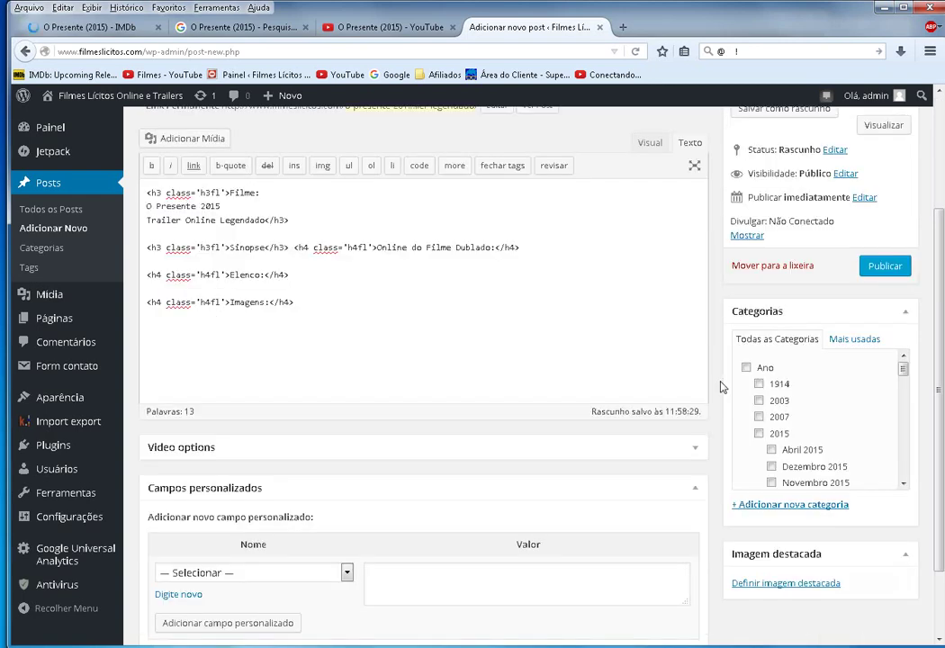
click(699, 451)
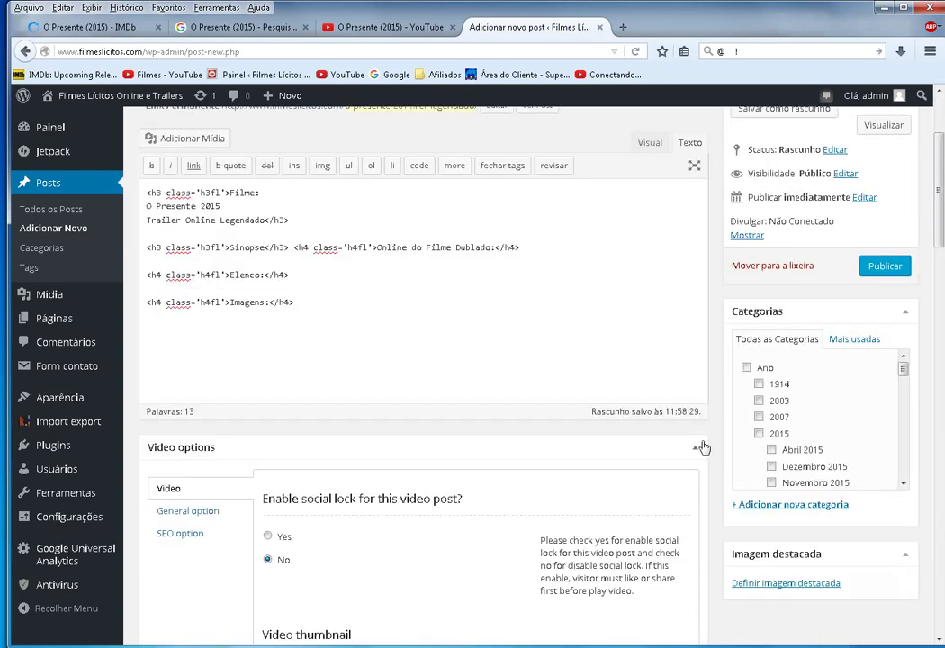
scroll(701, 445, down, 1)
scroll(704, 447, down, 1)
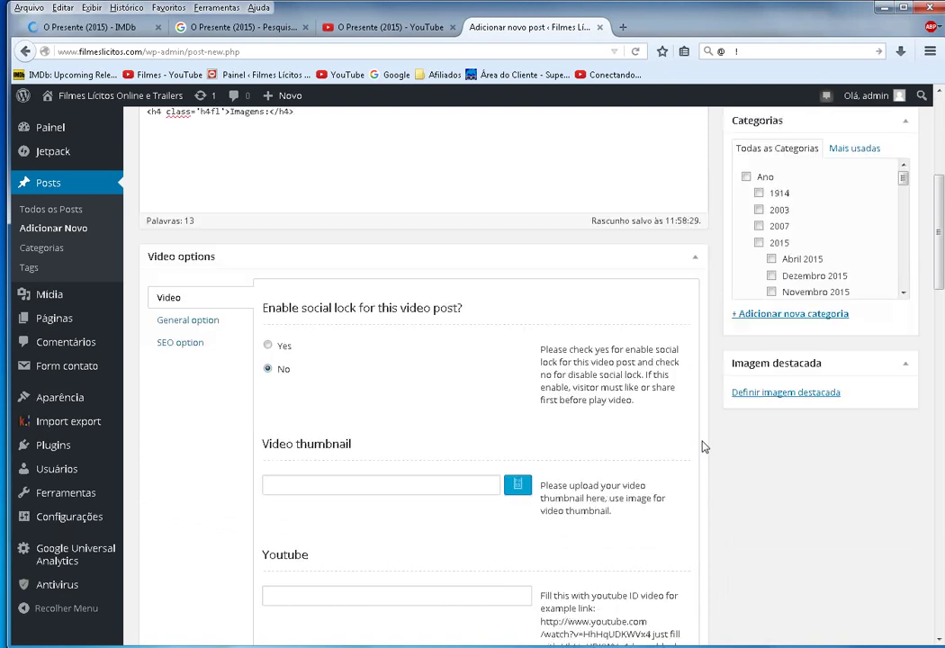
scroll(704, 447, down, 1)
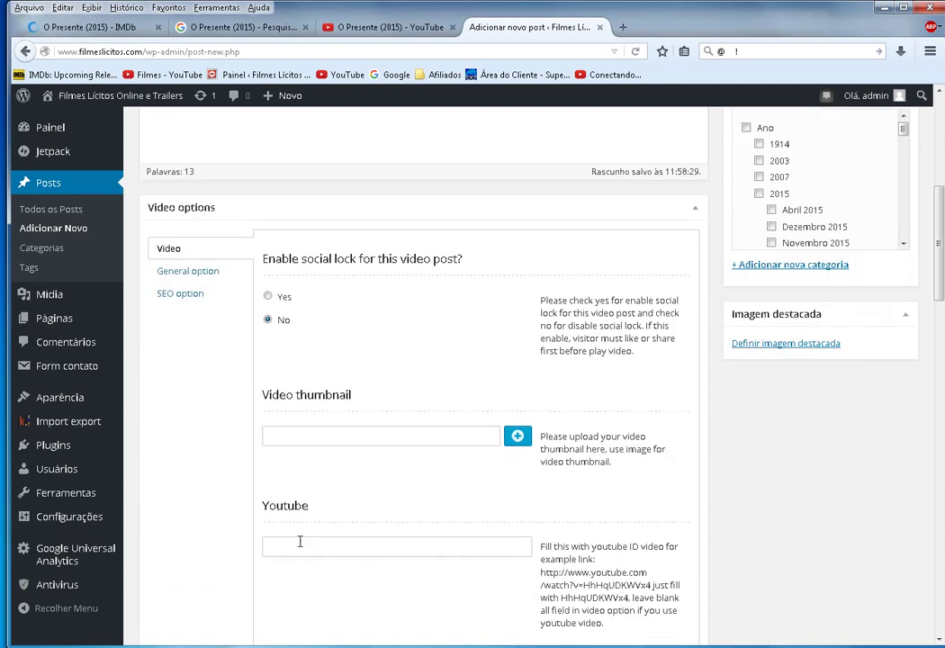
click(368, 547)
key(ctrl+v)
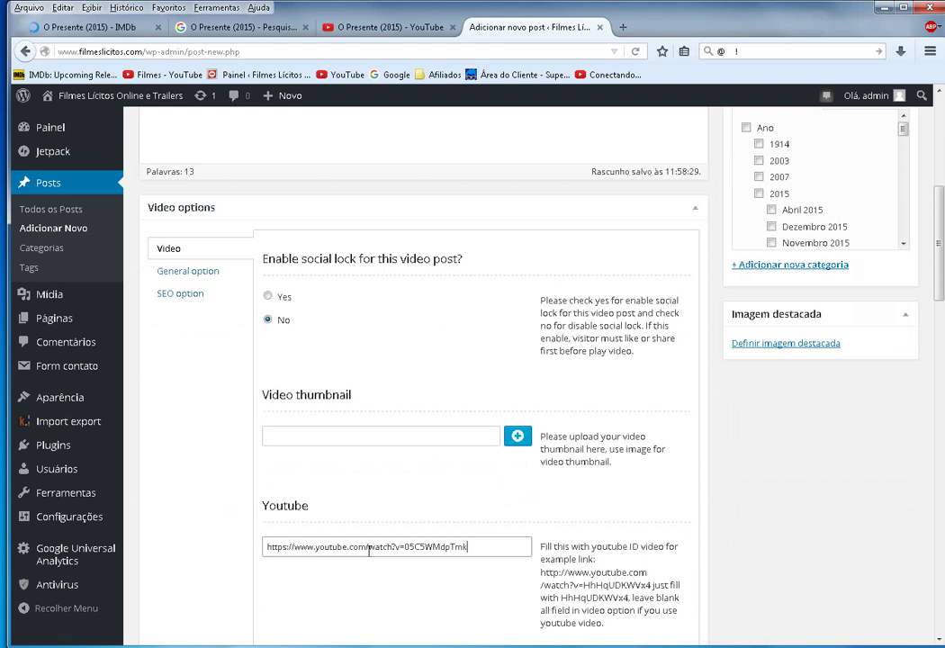
Step: Trim the Youtube link to just the video ID 05C5WMdpTmk and collapse the video options
drag(267, 547, 404, 547)
right_click(311, 546)
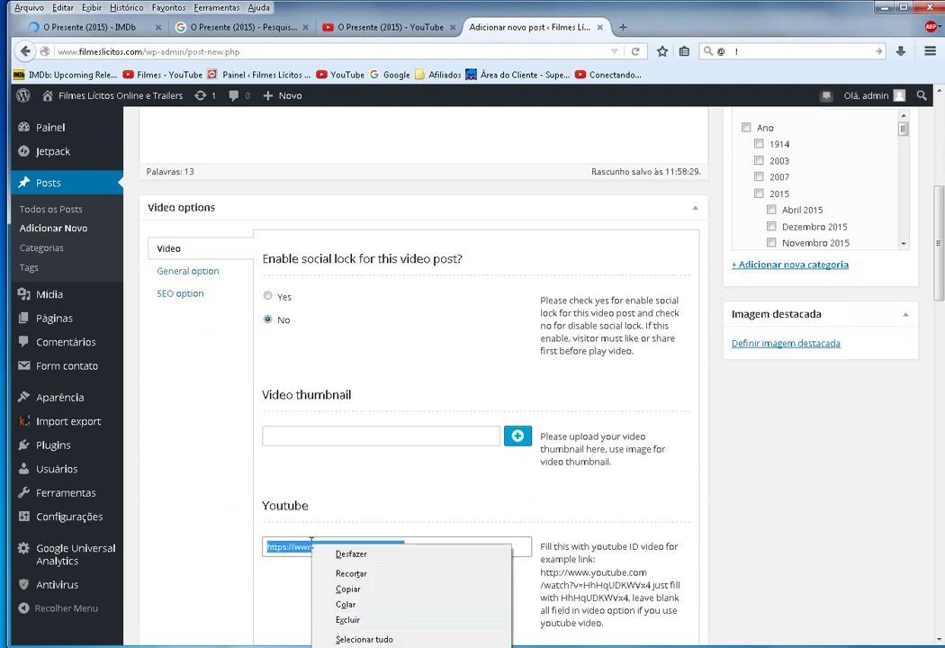
click(348, 620)
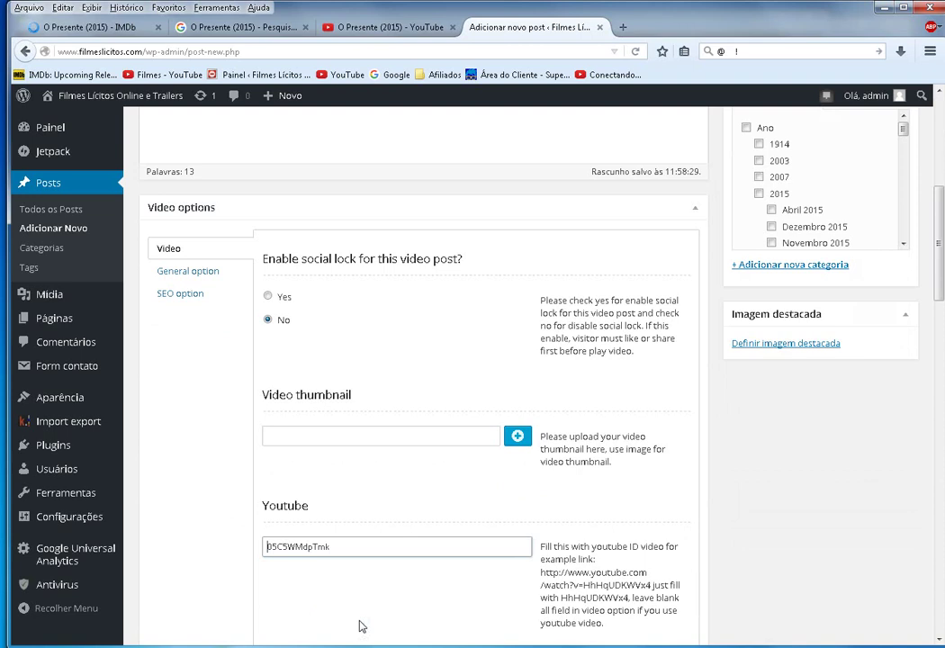
double_click(278, 546)
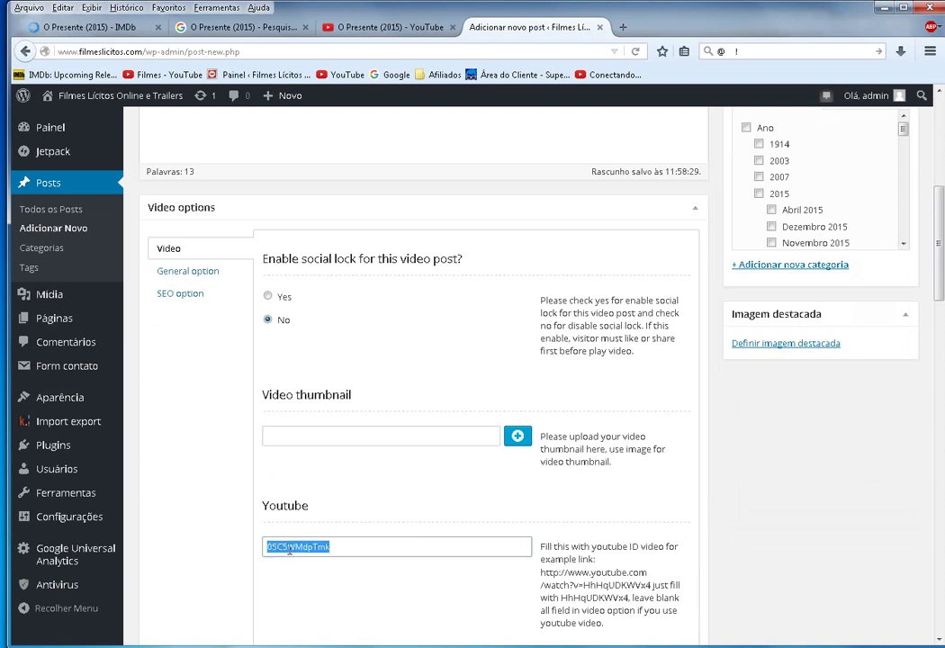
click(695, 211)
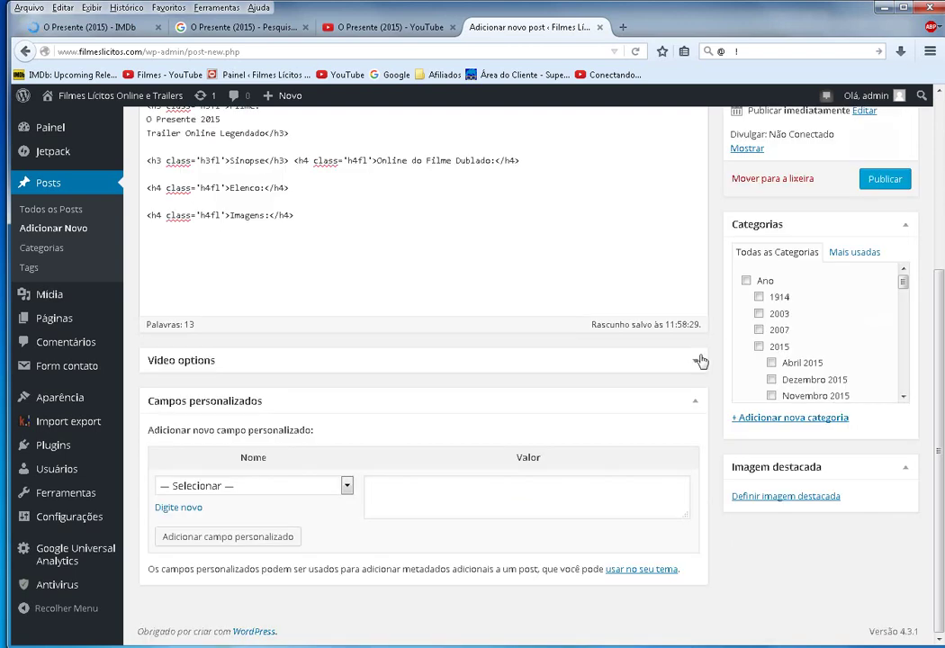
Step: Switch to the YouTube results and open the "The Gift Official Trailer #1 (2015)" video by Movieclips Trailers
click(387, 27)
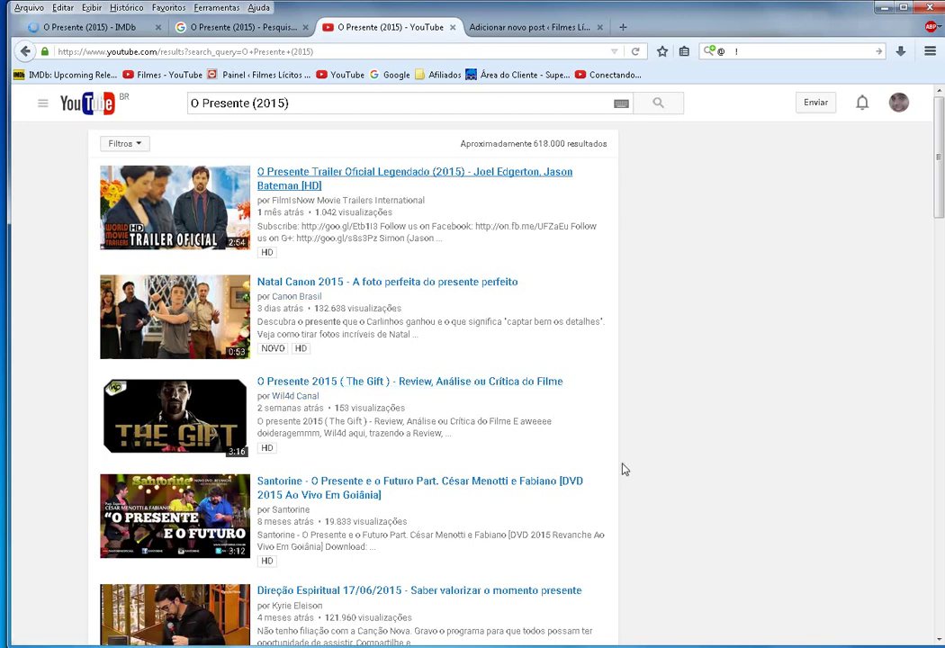
scroll(624, 468, down, 4)
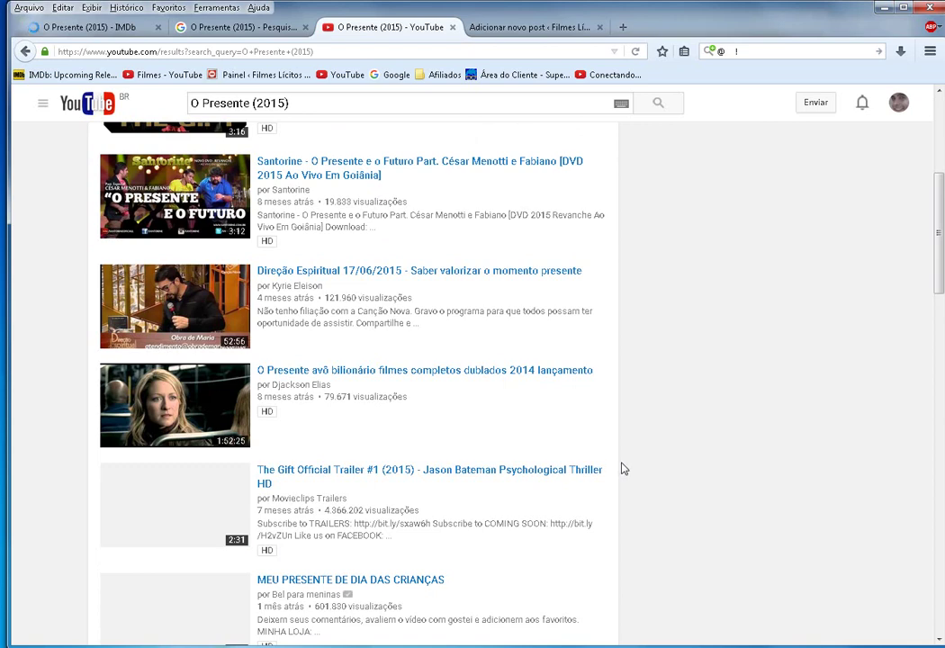
scroll(624, 454, down, 1)
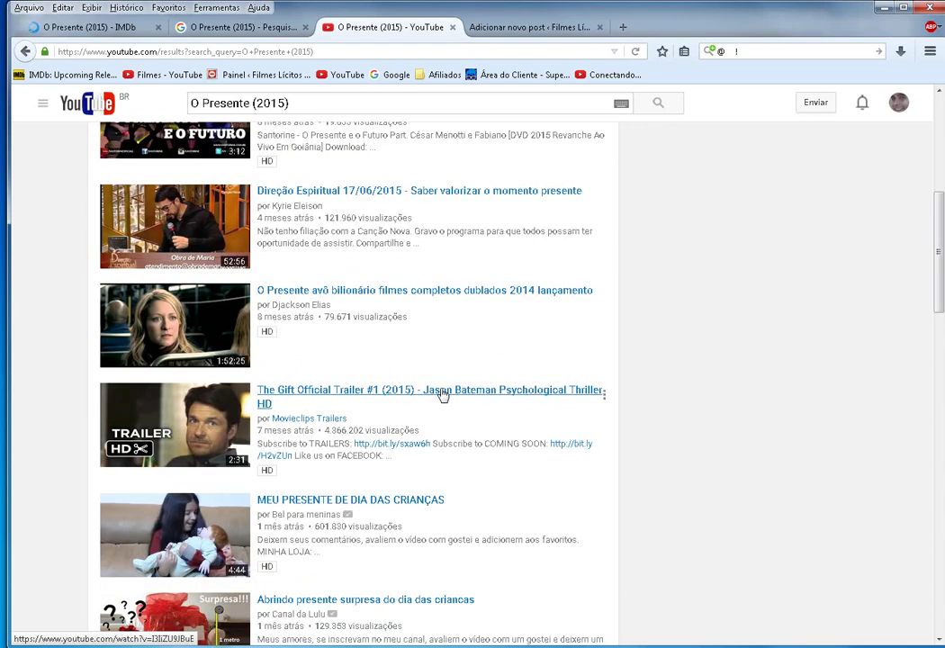
right_click(441, 392)
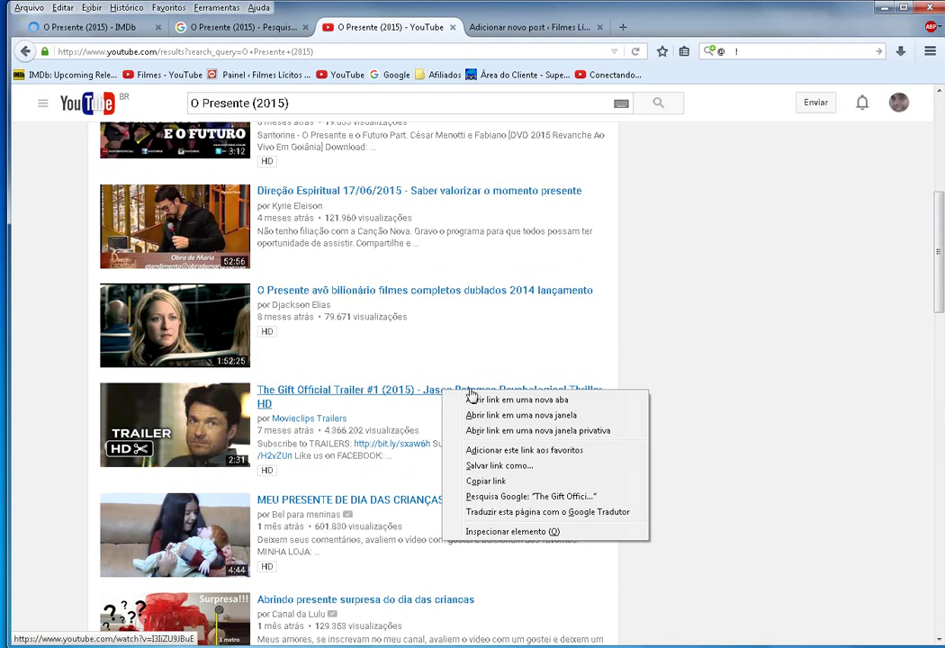
click(528, 483)
click(375, 397)
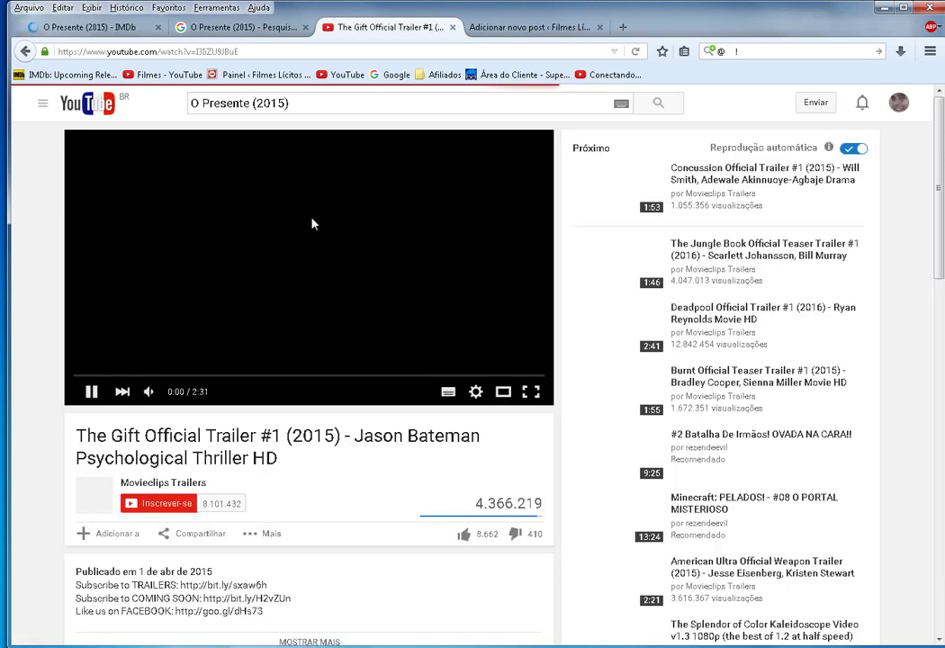
Step: Copy the embed code of the Gift trailer from the player and go back to the search results
right_click(142, 198)
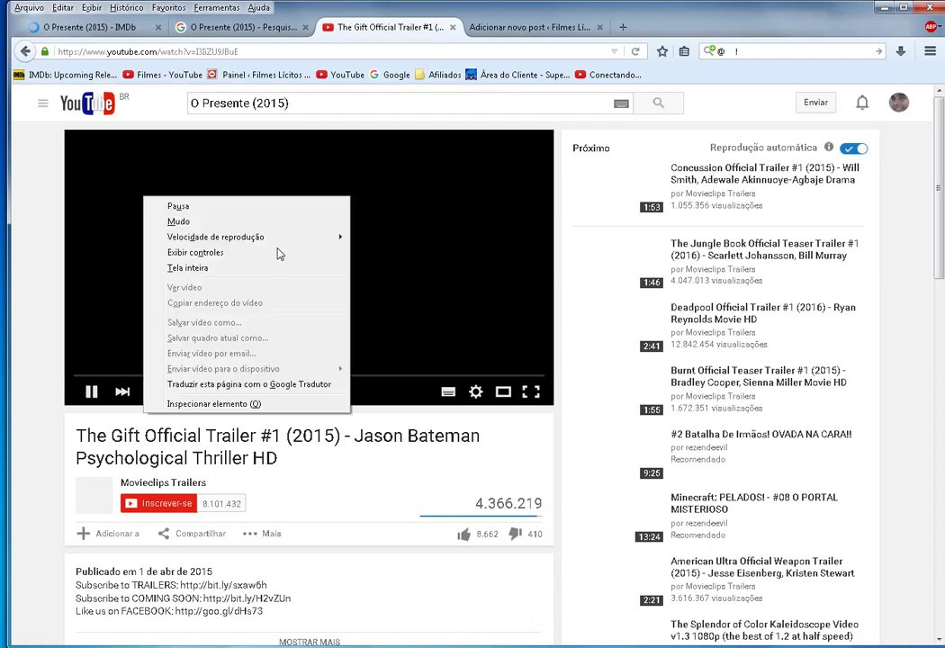
click(490, 284)
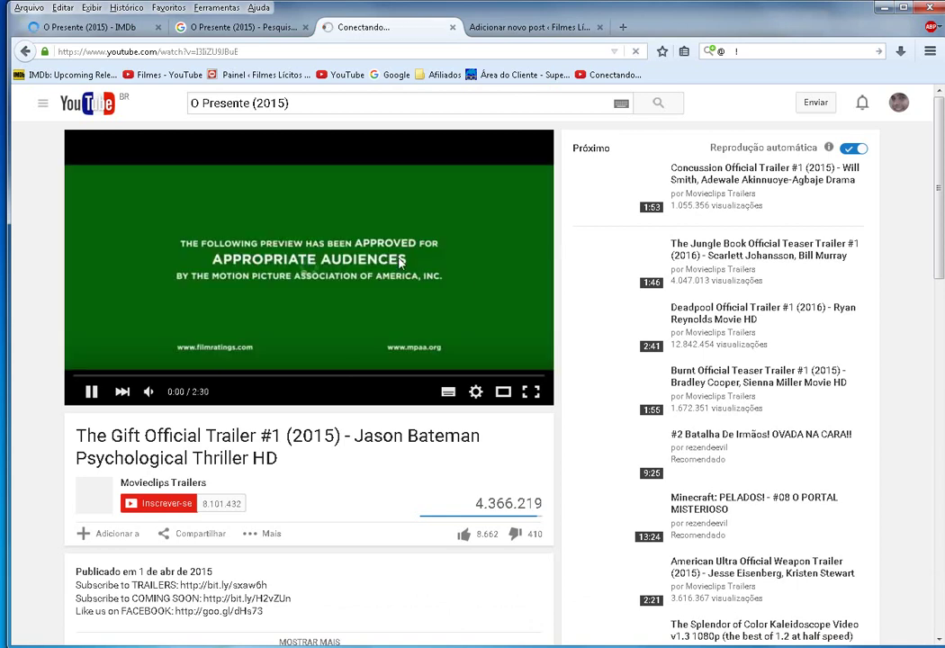
right_click(490, 285)
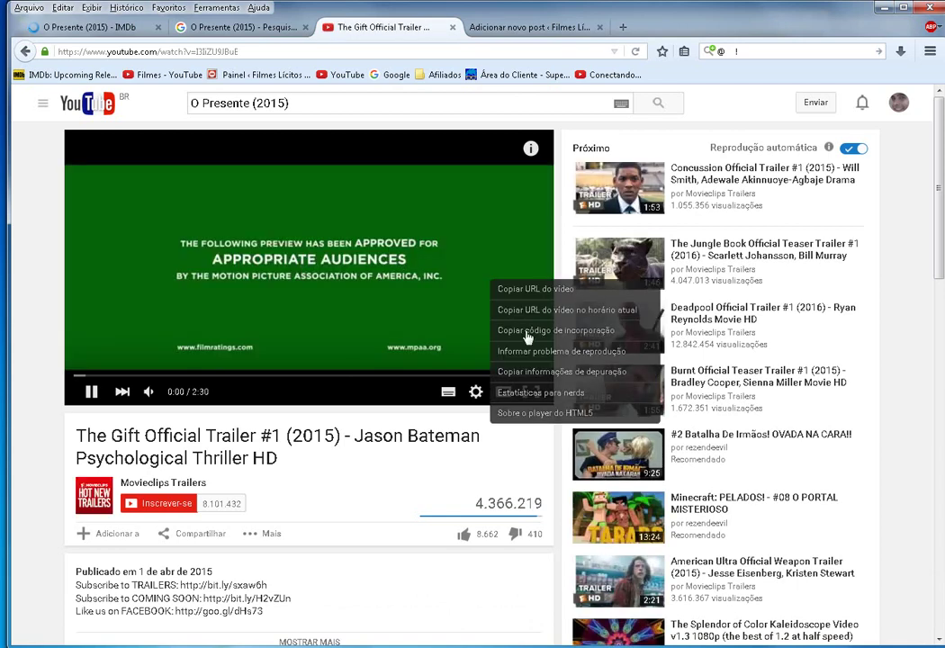
click(100, 420)
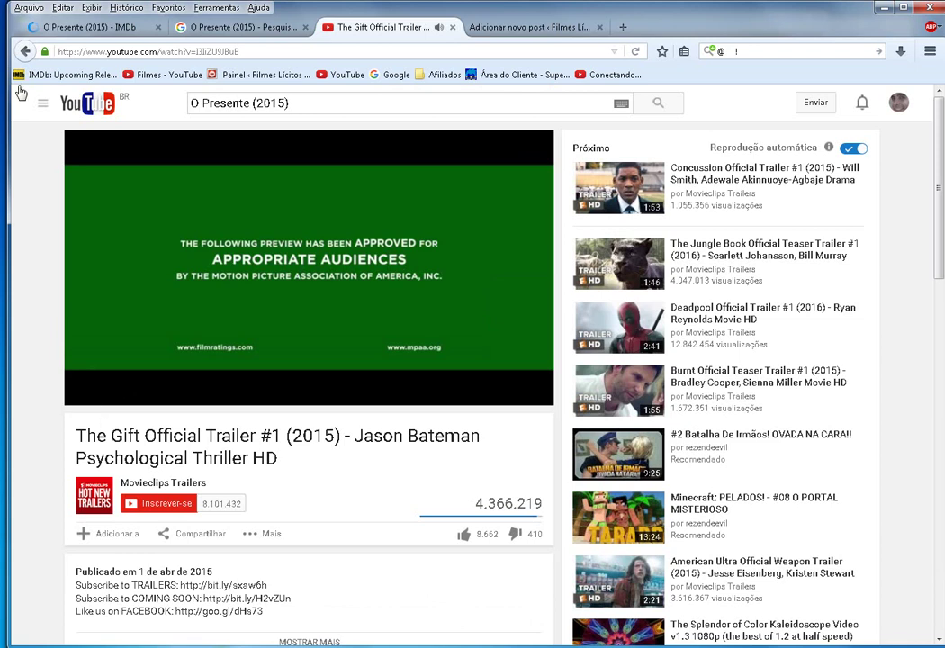
click(26, 52)
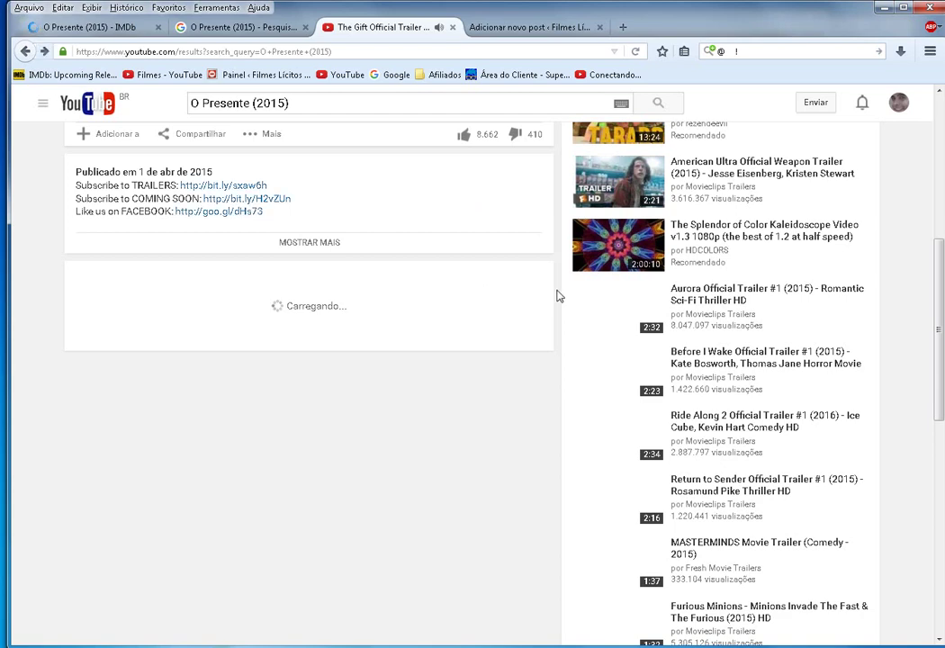
Step: In the WordPress post, paste the trailer's iframe embed code as the new custom field's value and set its width to 100%
click(520, 27)
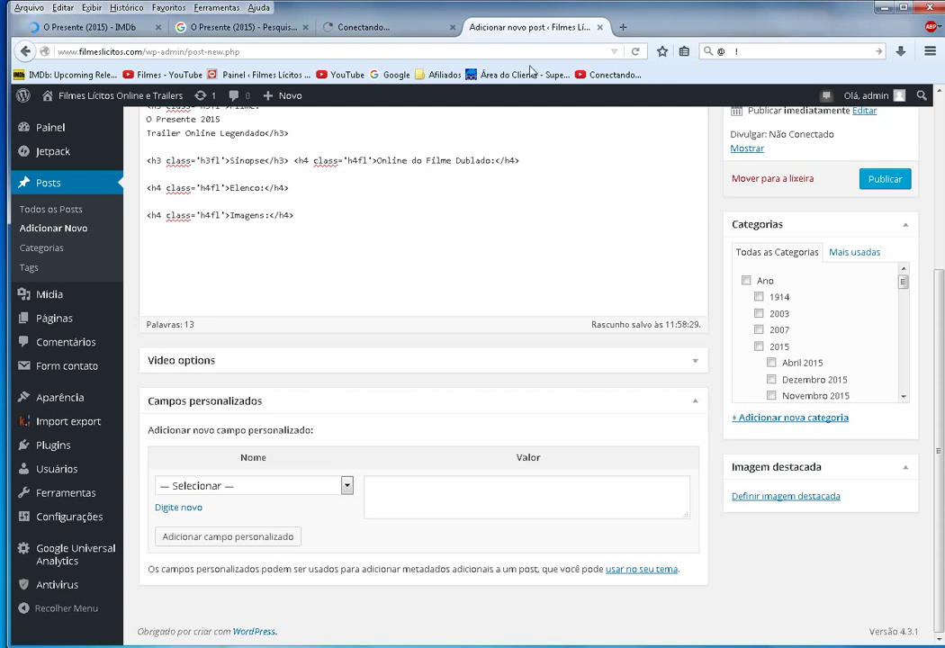
click(467, 500)
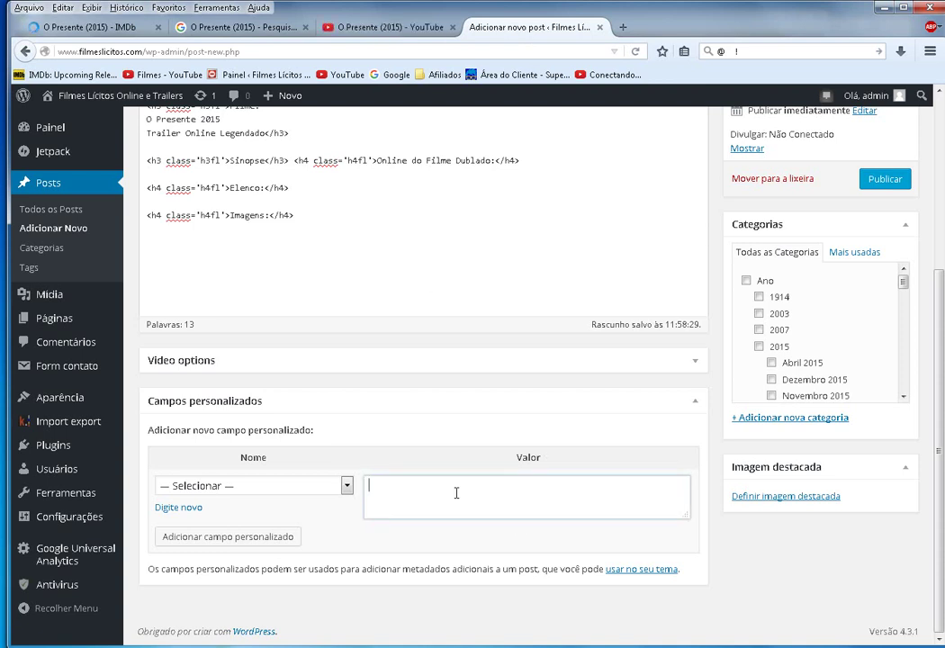
text(<iframe width="640" height="360" src="https://www.youtube.com/embed/I3liZU9JBuE" frameborder="0" allowfullscreen></iframe>)
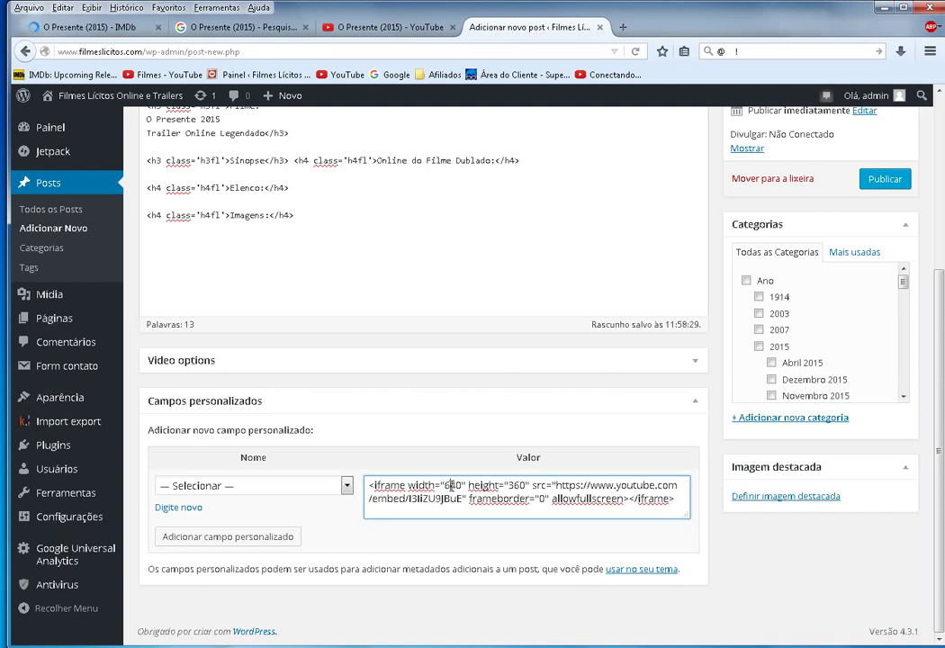
double_click(450, 485)
text(100%" height="360)
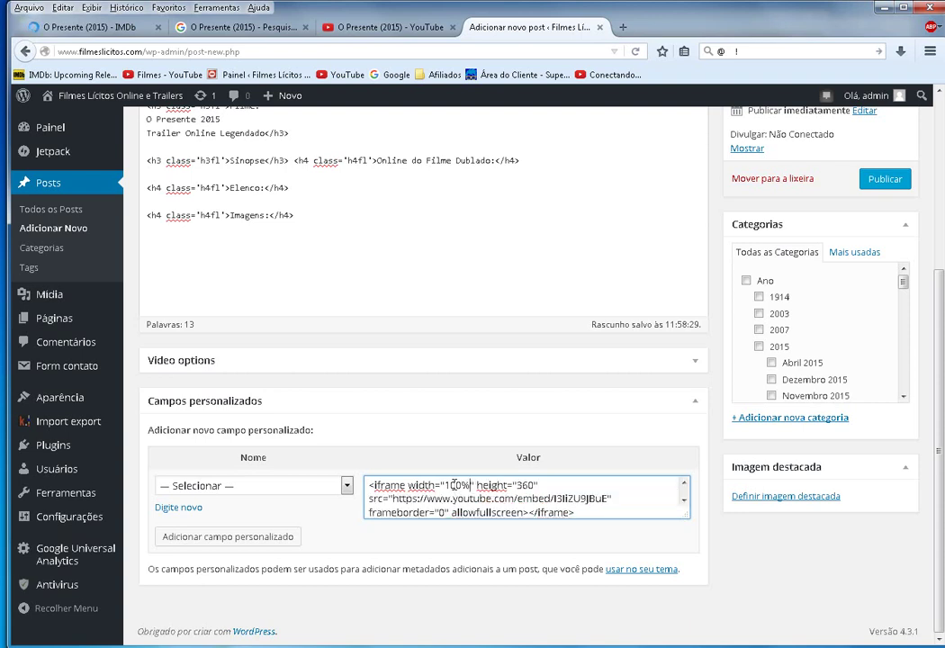
Step: Set the trailer iframe's height to 320, add it as the custom field atrailer, and collapse the custom fields section
drag(523, 486, 531, 485)
text(2)
click(253, 485)
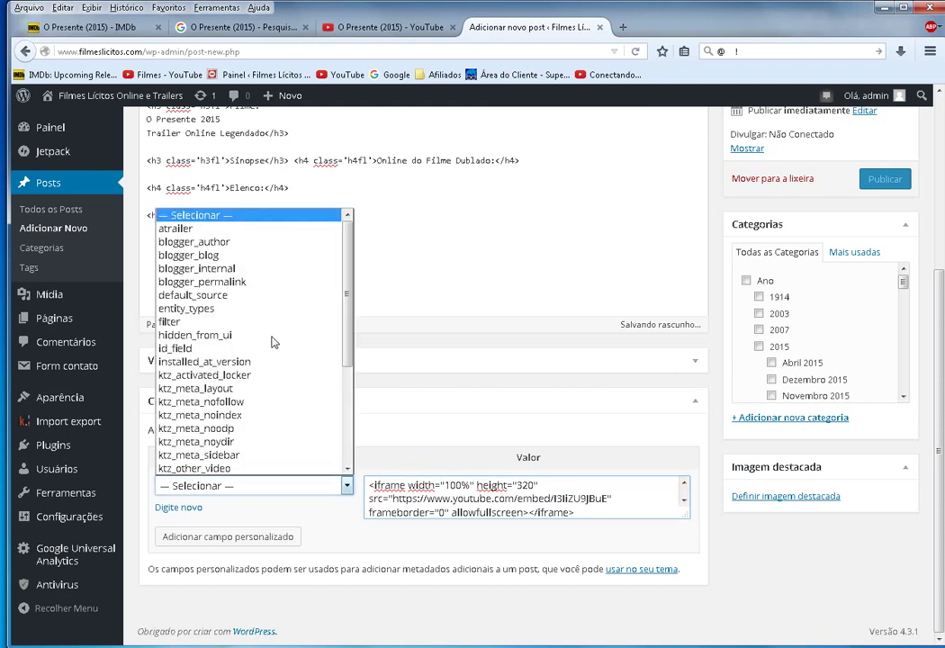
click(243, 229)
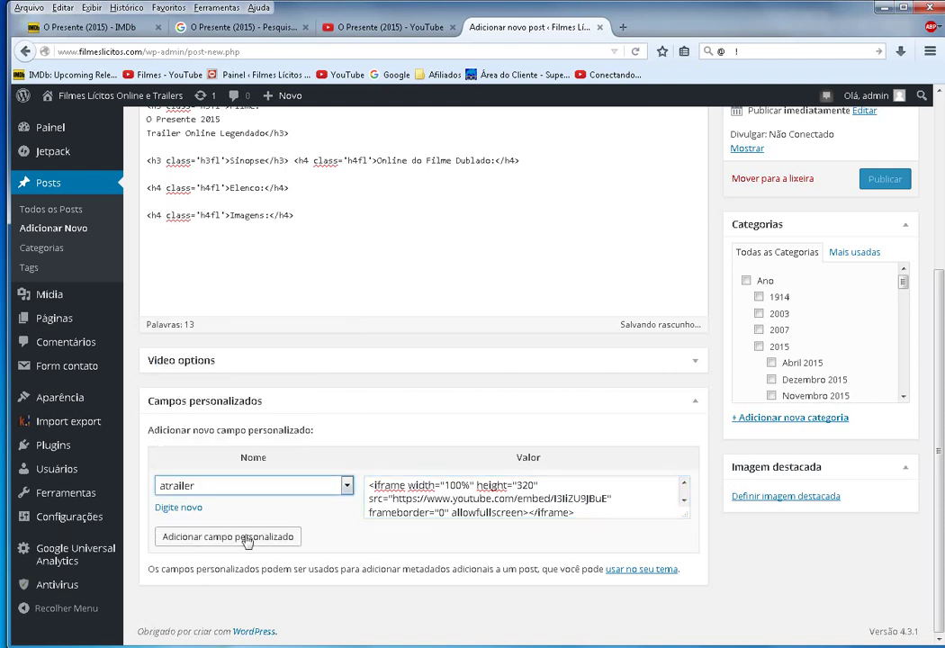
click(248, 538)
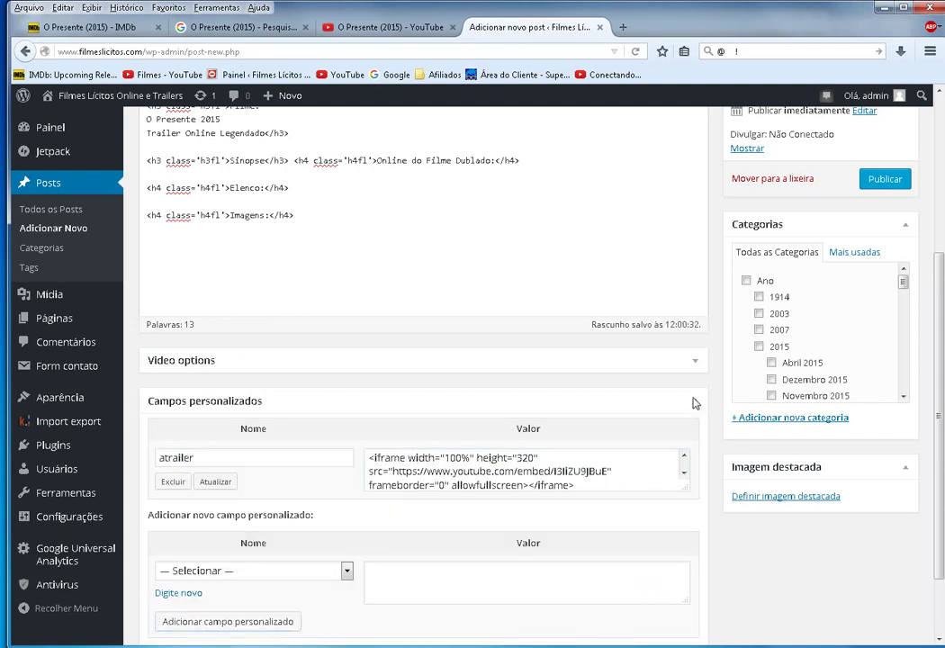
click(693, 402)
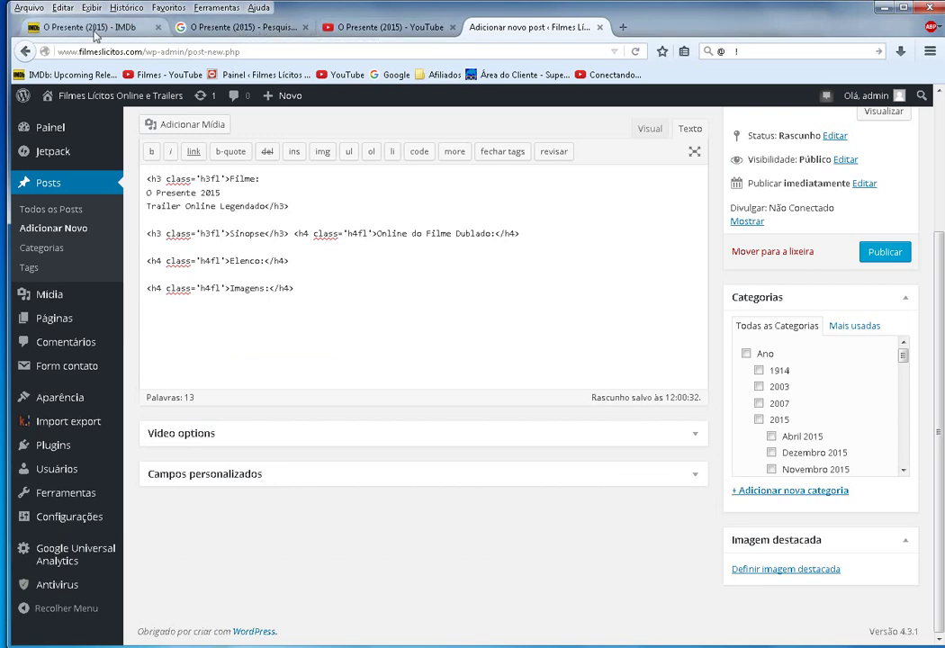
Step: Copy the title block with the original title "The Gift" from IMDb and paste it over "O Presente 2015" in the post body
click(95, 31)
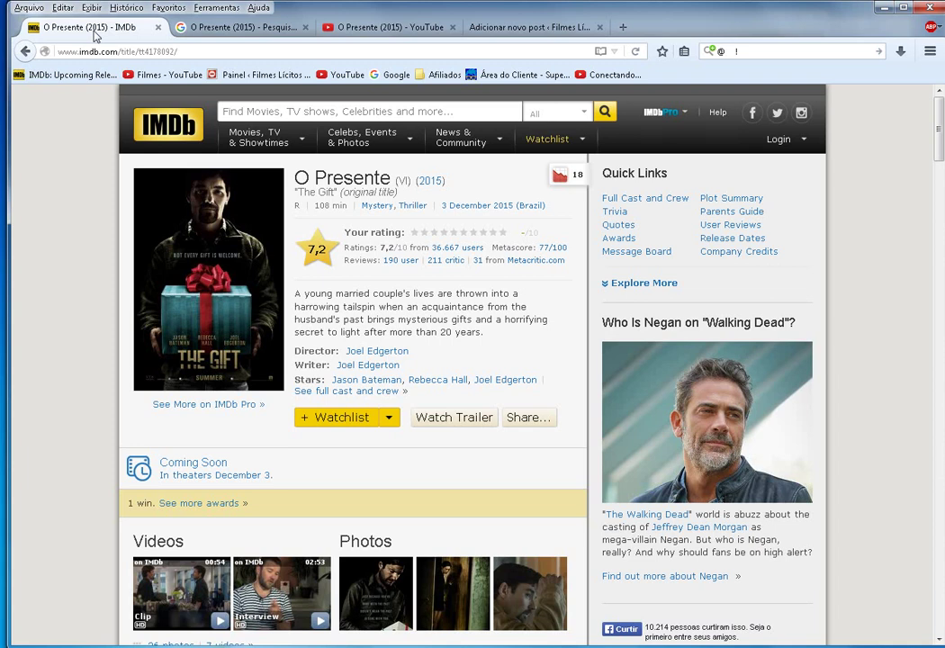
triple_click(433, 205)
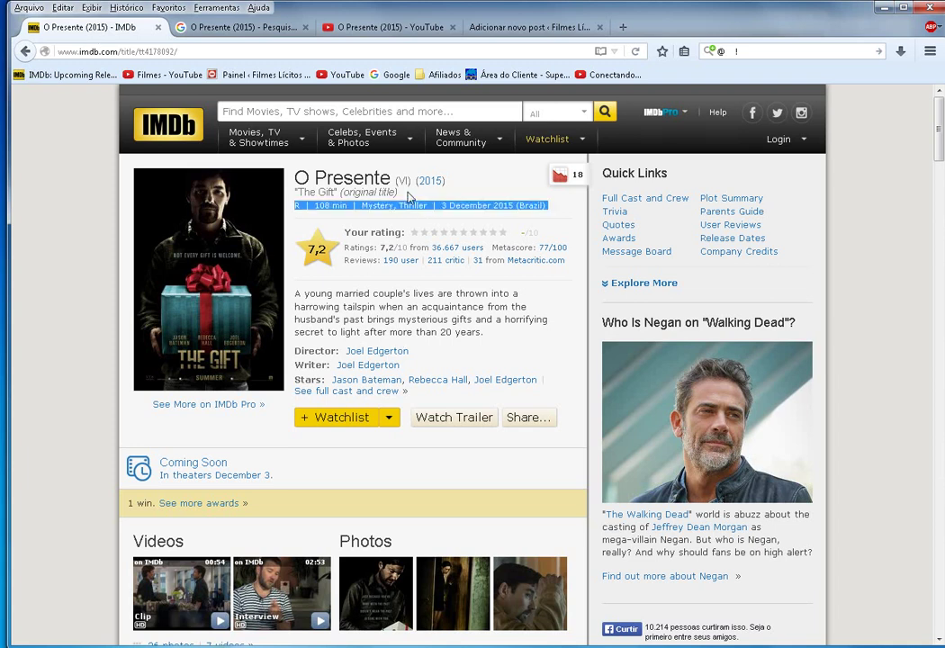
drag(409, 196, 293, 173)
key(ctrl+c)
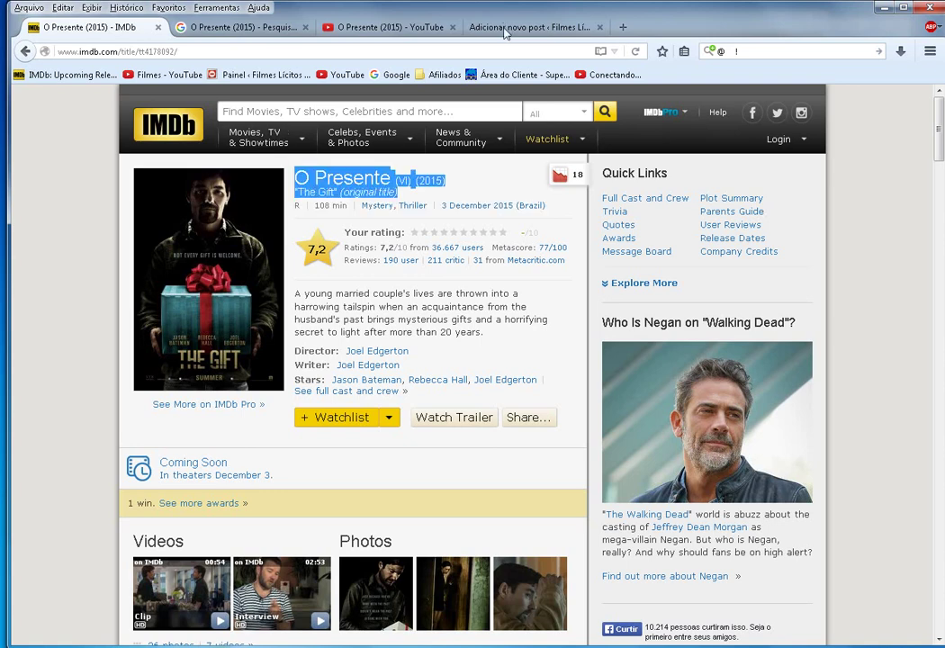
click(504, 26)
key(ctrl+v)
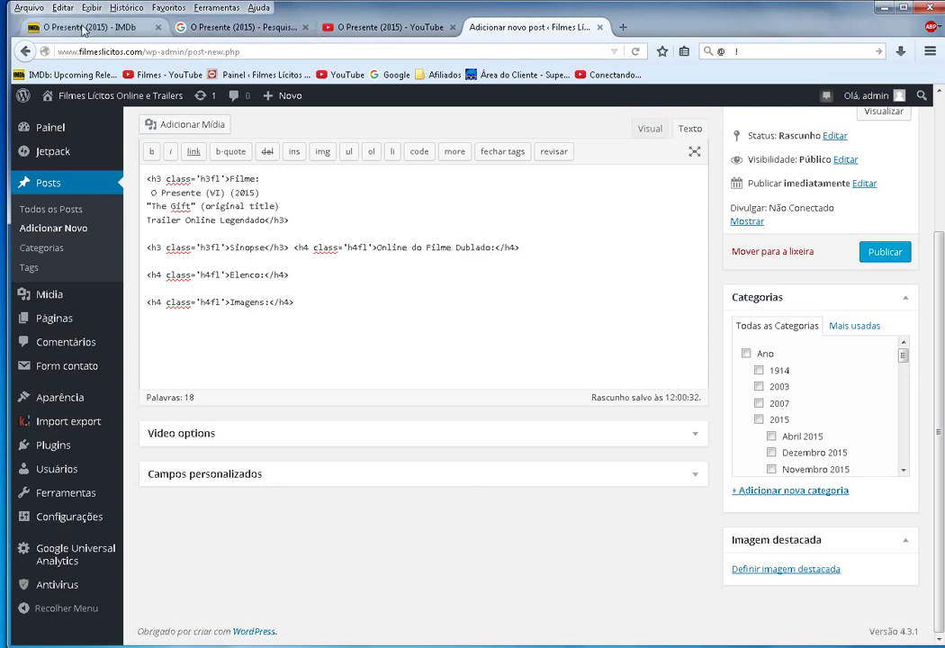
Step: On the IMDb page, translate the line with rating, runtime, genres and release date into Portuguese with Google Tradutor and copy it
click(84, 27)
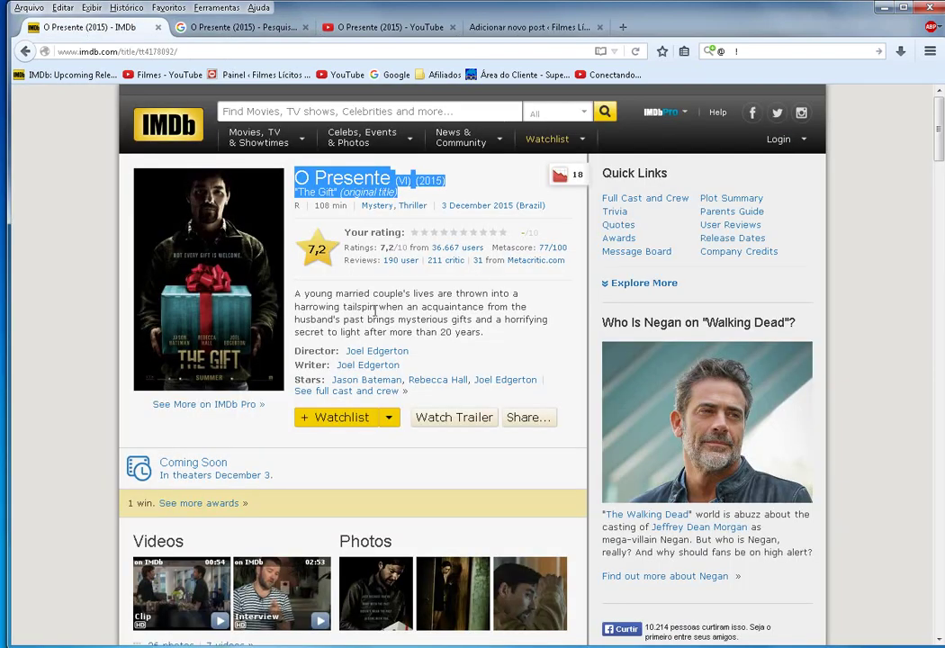
drag(546, 205, 295, 205)
right_click(436, 209)
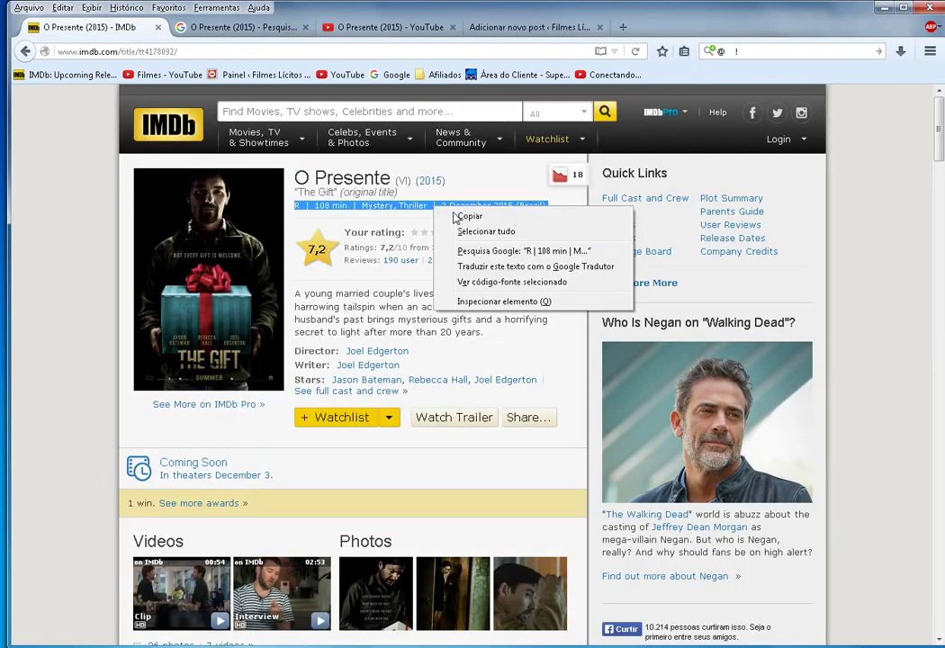
click(500, 267)
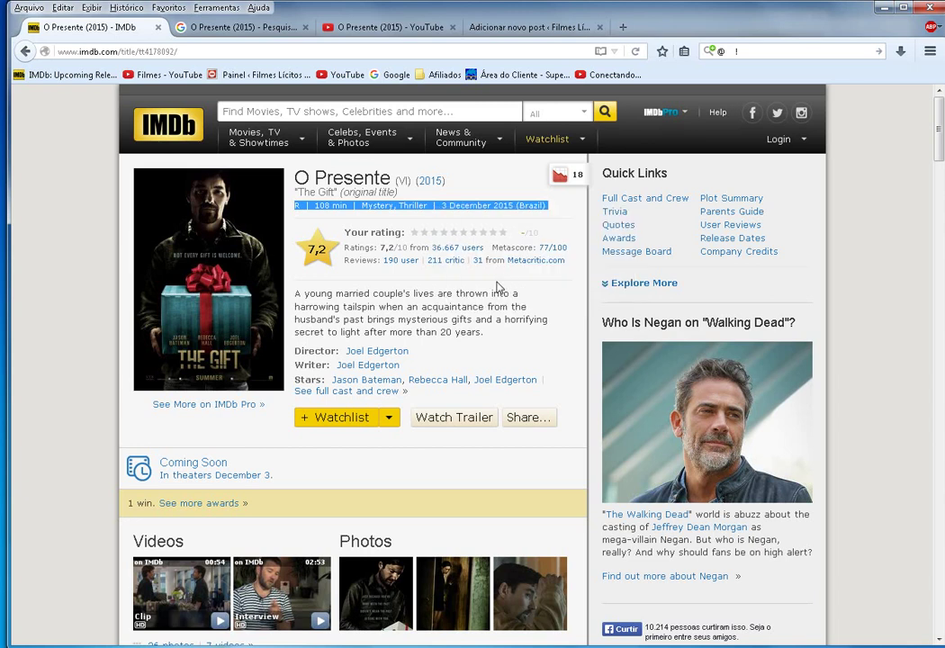
right_click(436, 209)
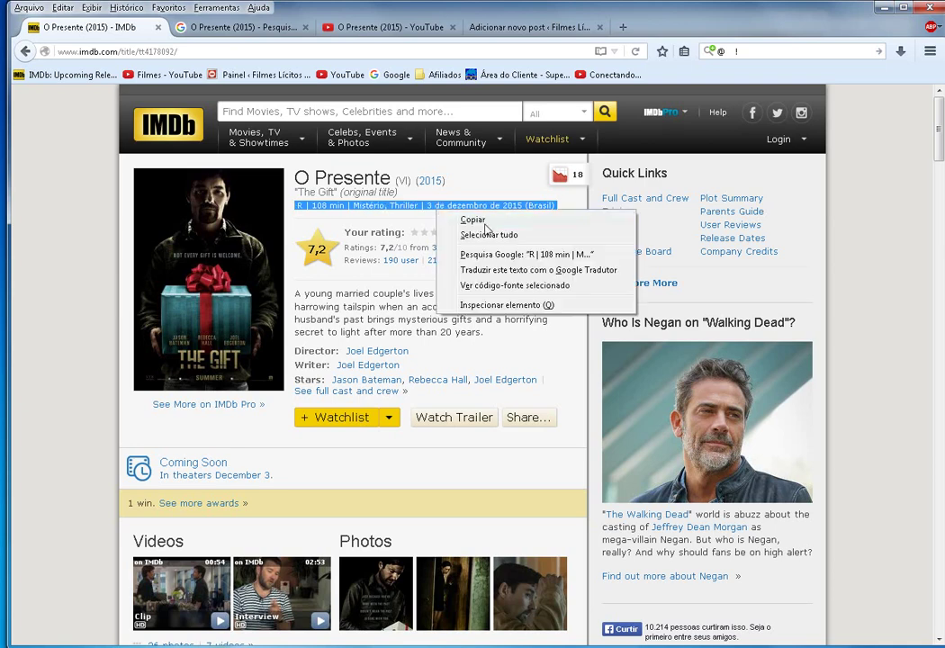
click(479, 213)
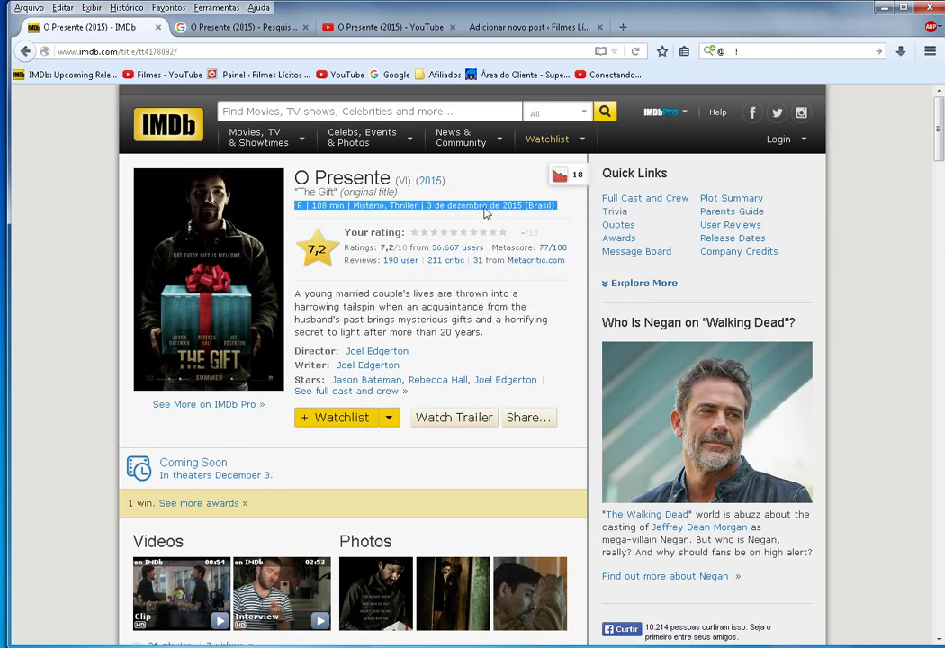
Step: In the WordPress post, paste the translated film details line below the "Trailer Online Legendado" heading
click(526, 27)
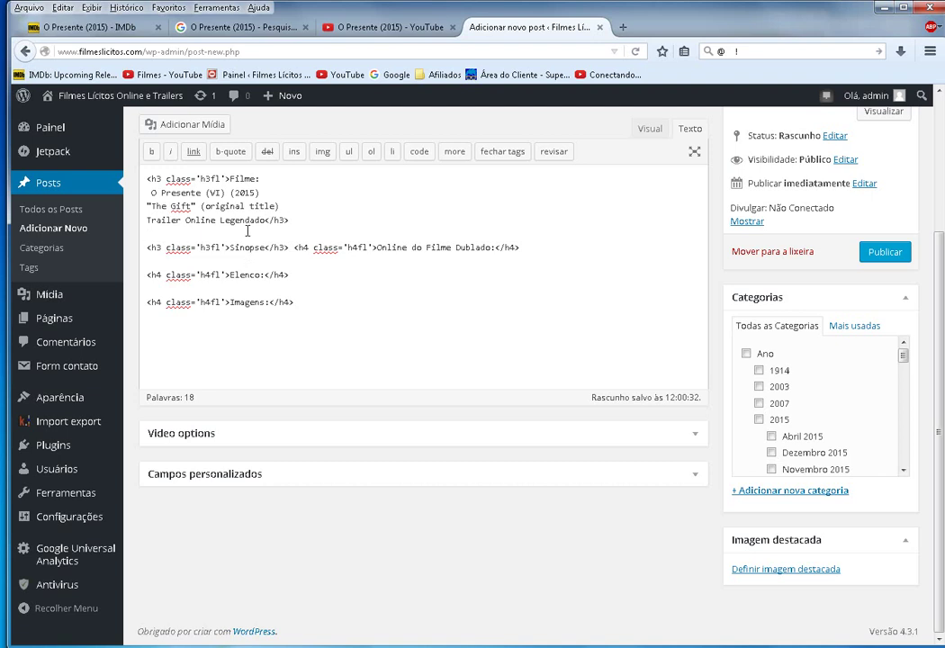
click(247, 232)
text(R | 108 min | Mistério, Thriller | 3 de dezembro de 2015 (Brasil) |)
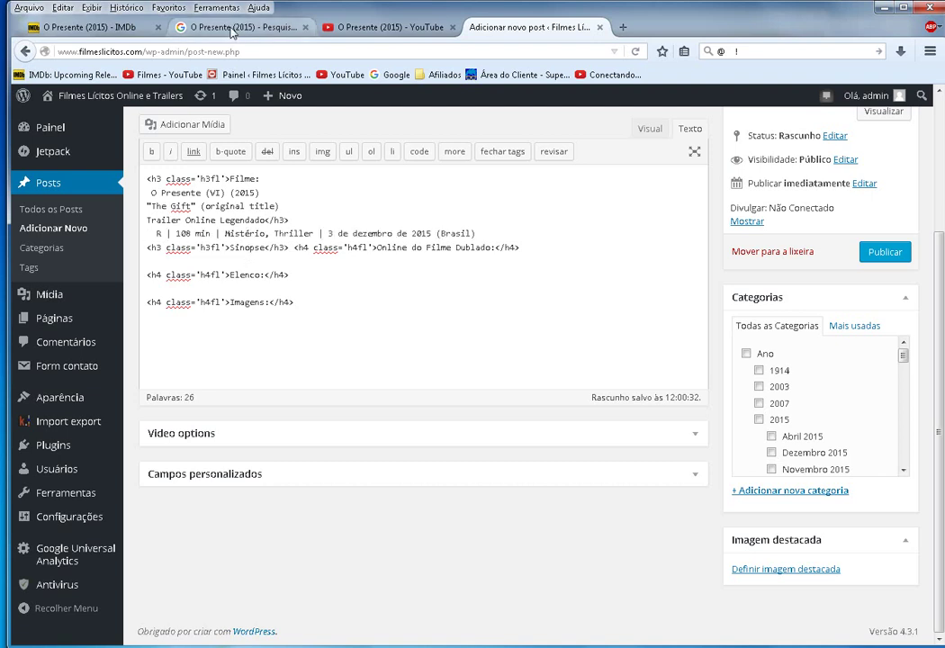
Step: Translate the short plot summary on the IMDb page into Portuguese with Google Tradutor and copy it
click(115, 32)
right_click(405, 298)
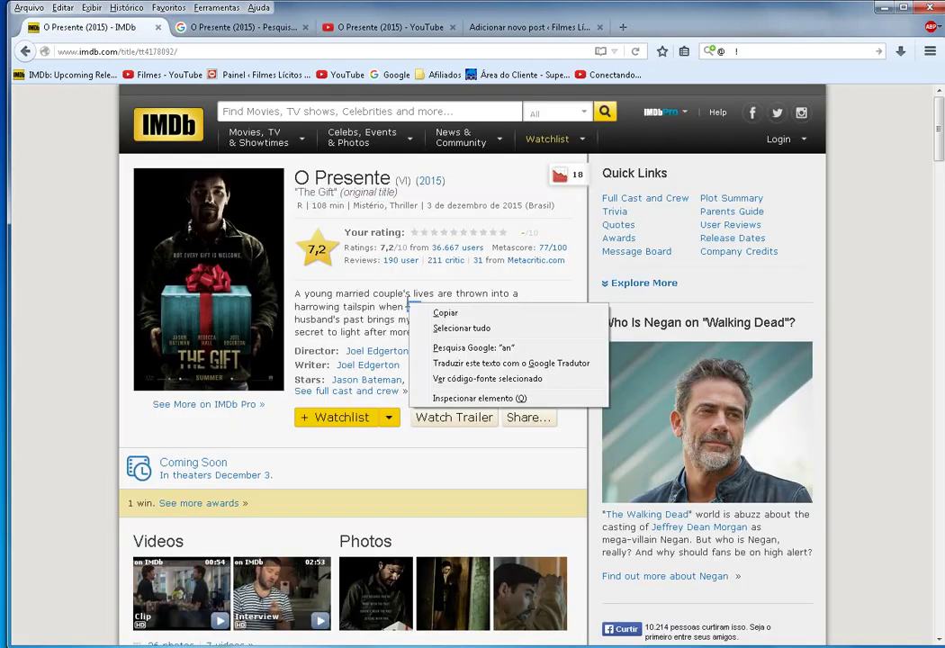
triple_click(376, 298)
right_click(376, 298)
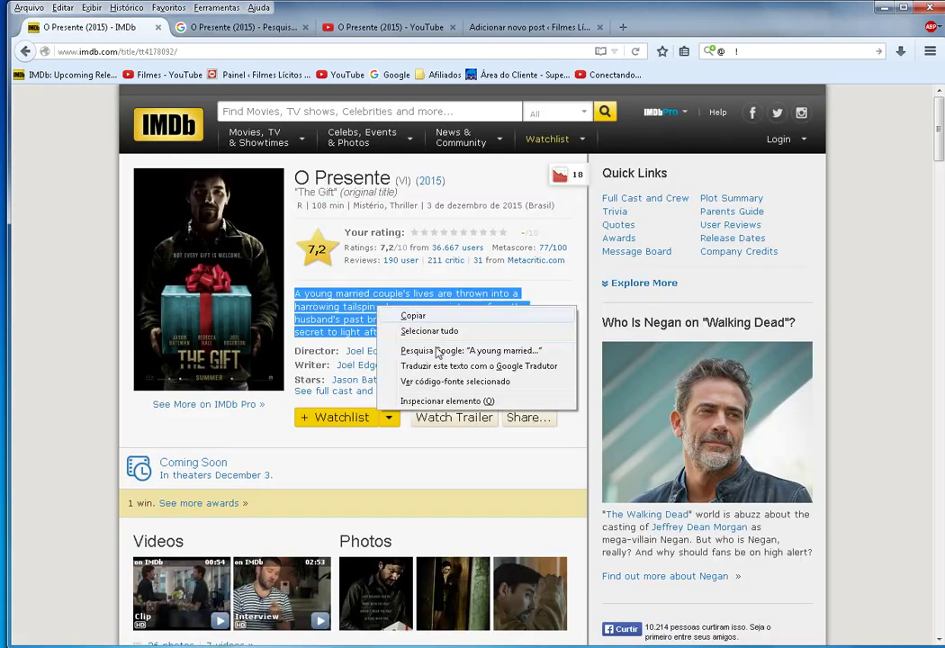
click(414, 315)
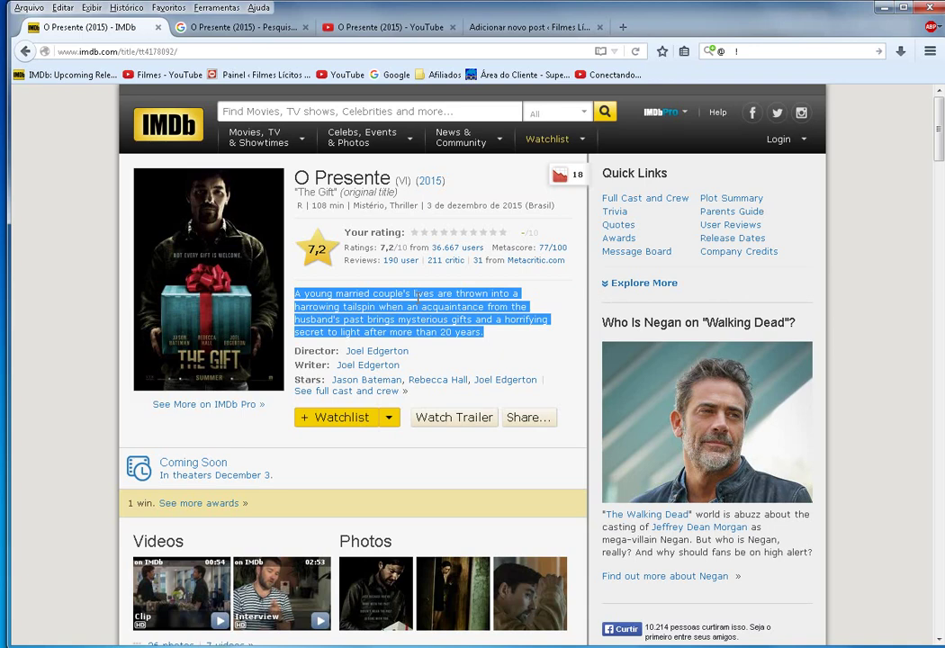
Step: In the WordPress post, paste the translated plot summary below the Sinopse heading
click(527, 27)
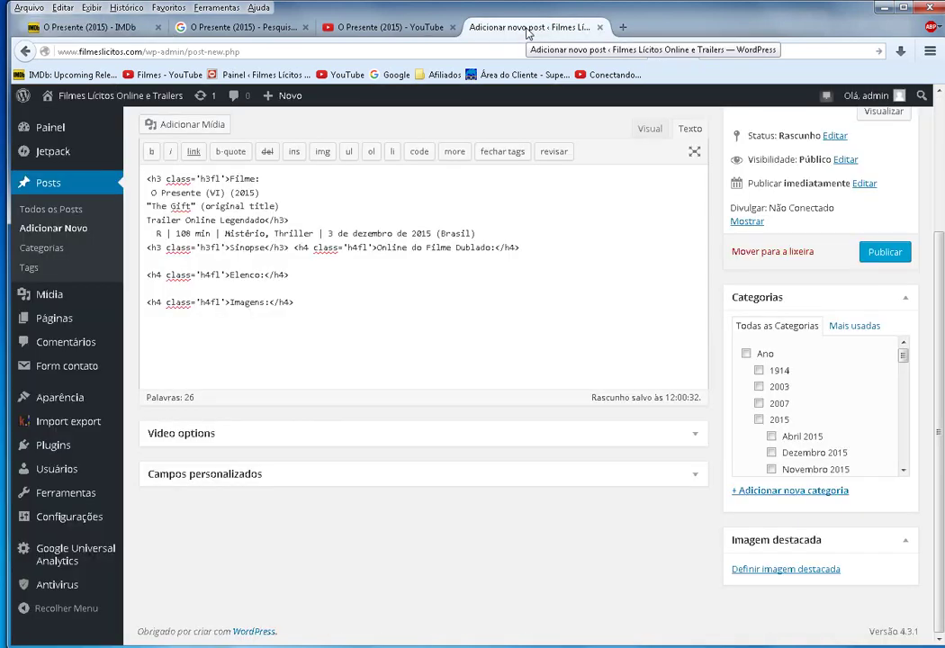
click(209, 257)
text(A vida do jovem casal são jogados em uma pirueta angustiante quando um conhecido do passado do marido traz presentes misteriosos e um segredo horrível à luz depois de mais de 20 anos.)
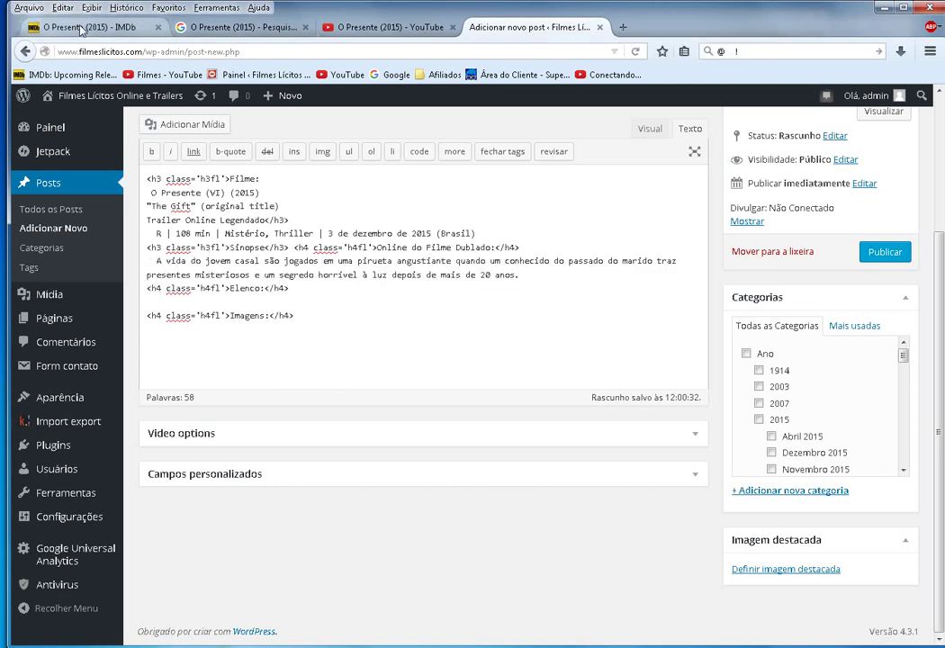
Step: On the IMDb page, translate the Storyline paragraph below the cast list into Portuguese with Google Tradutor
click(80, 28)
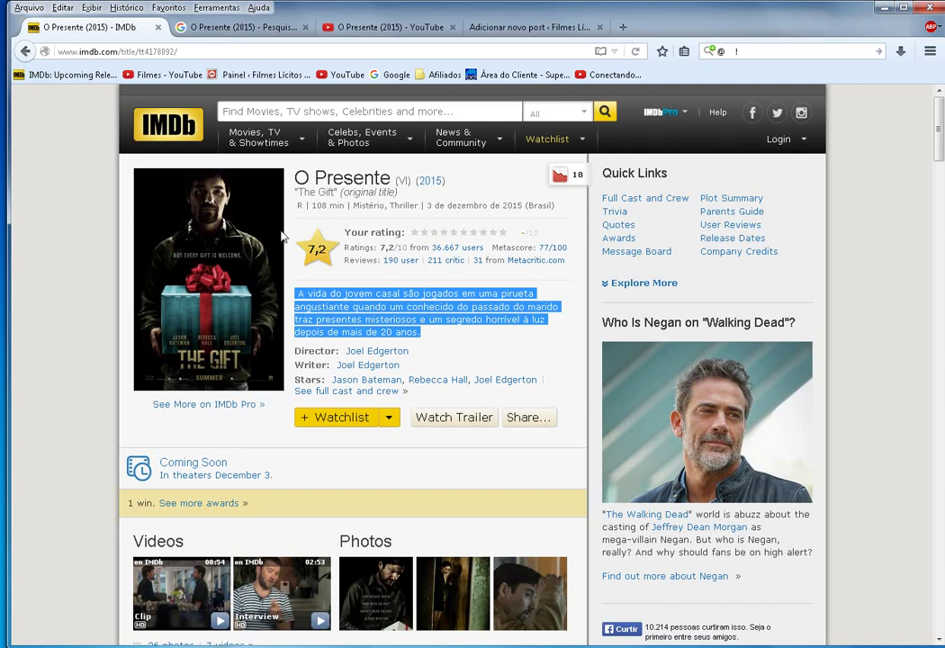
scroll(396, 334, down, 3)
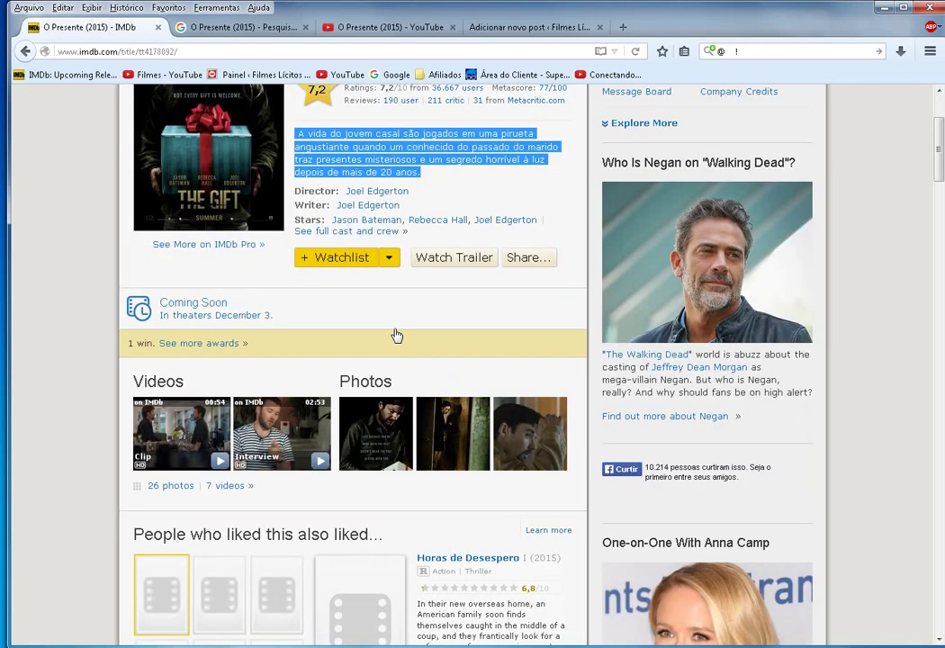
scroll(396, 335, down, 4)
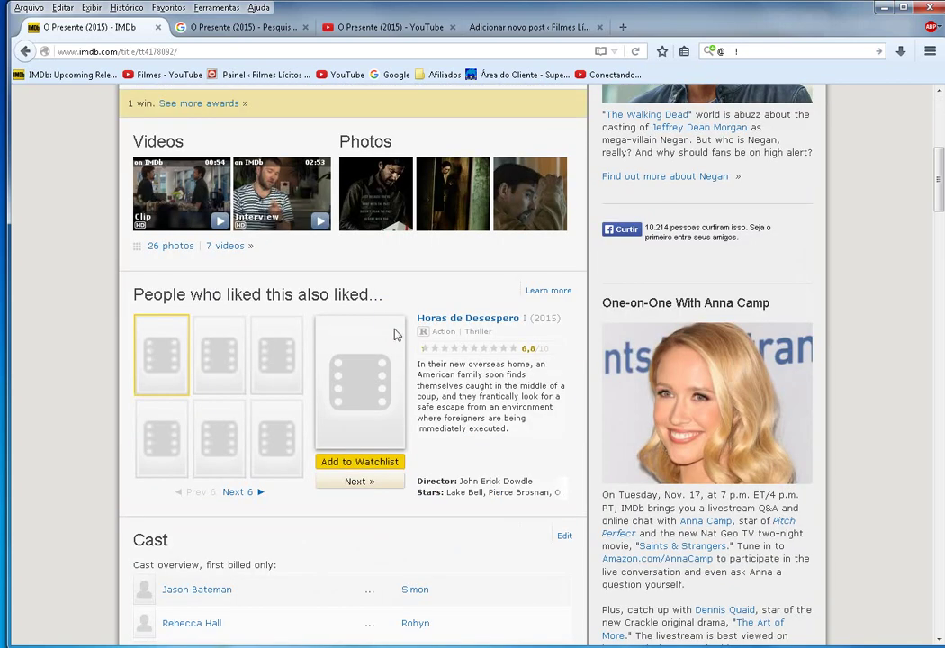
scroll(392, 332, down, 9)
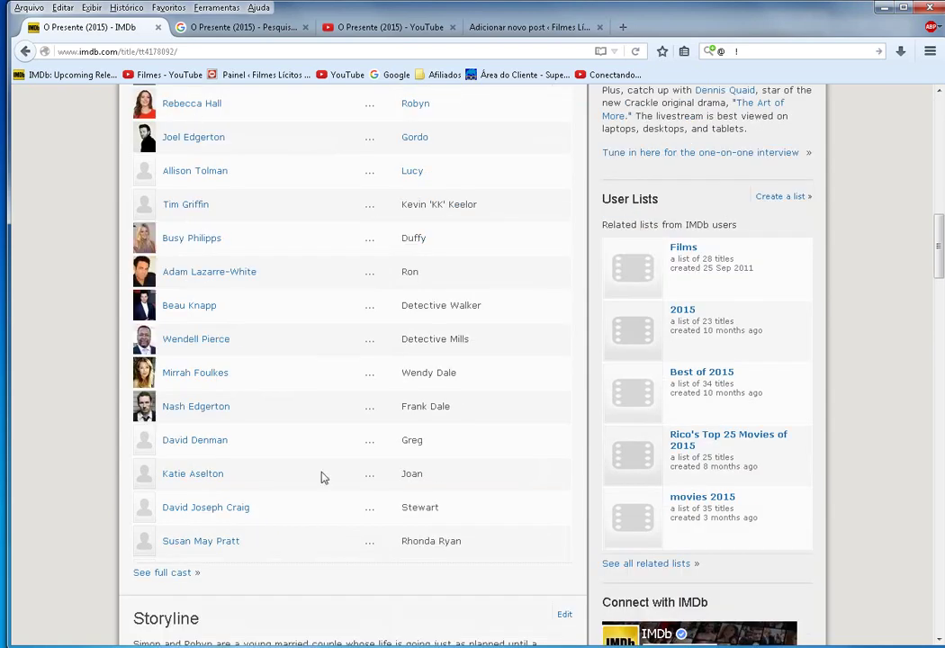
scroll(324, 475, down, 3)
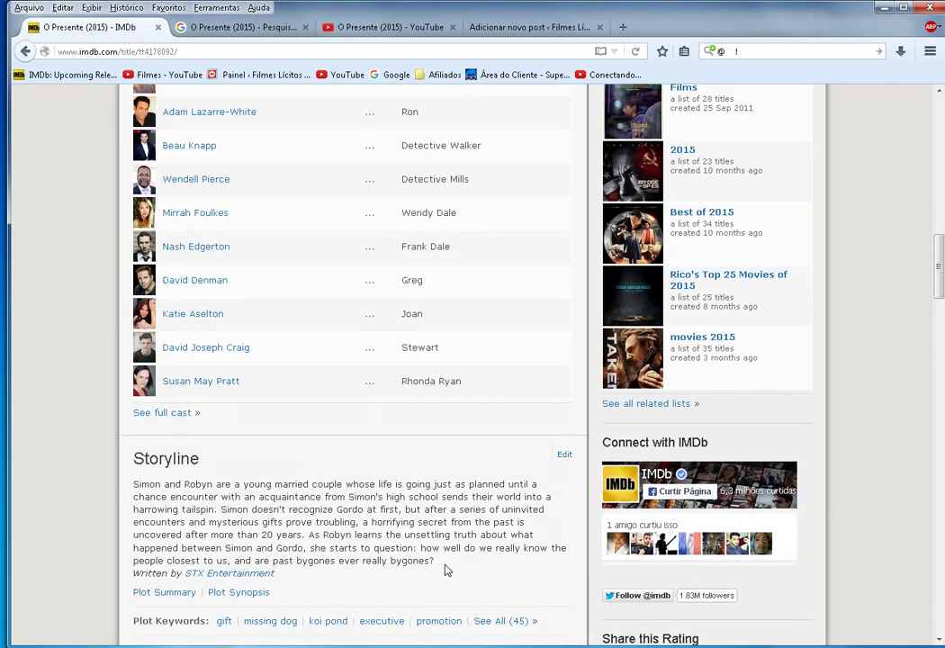
drag(448, 571, 134, 484)
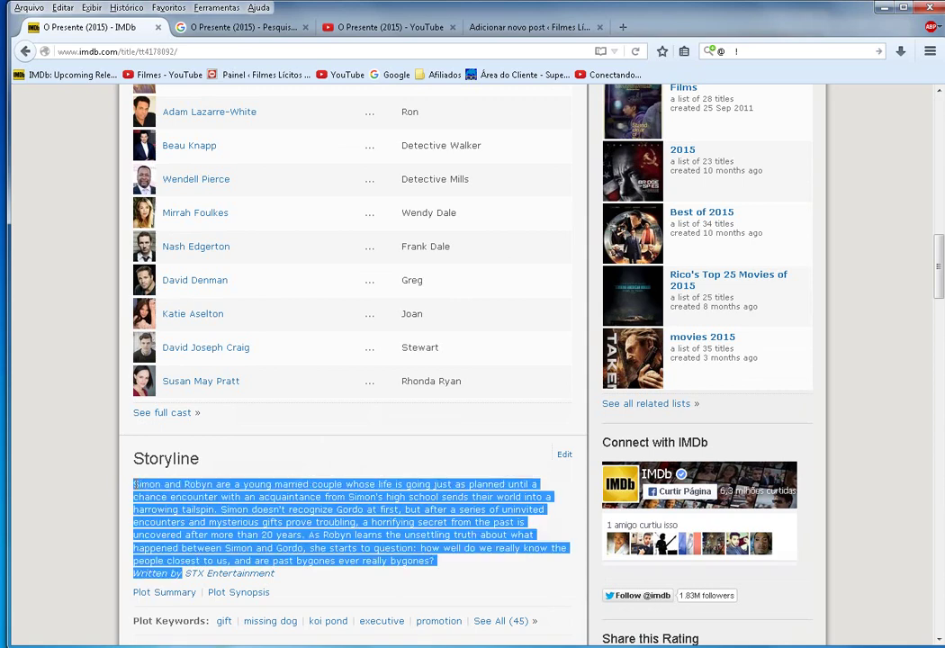
right_click(133, 484)
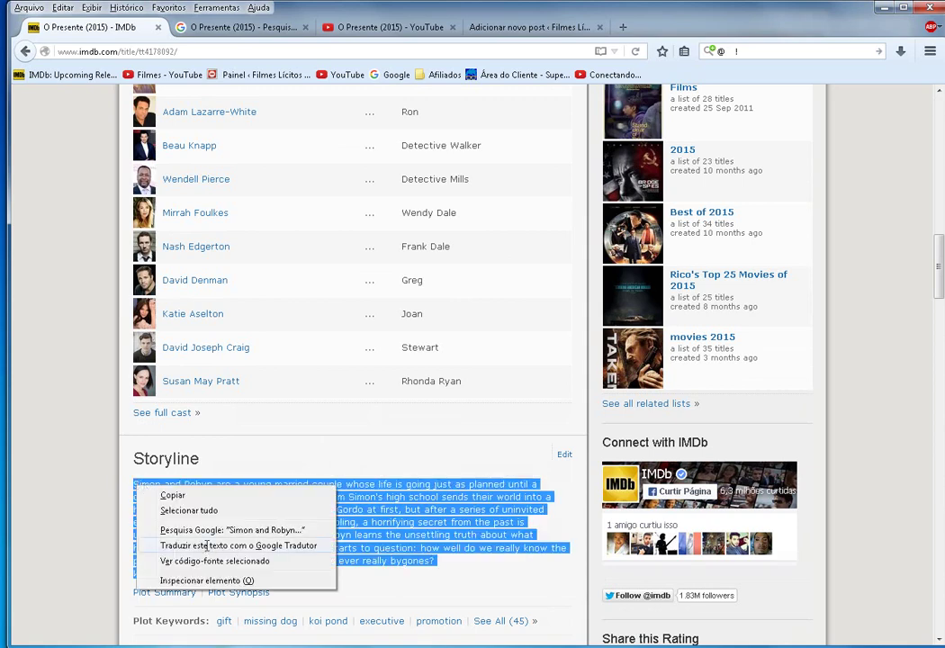
click(155, 488)
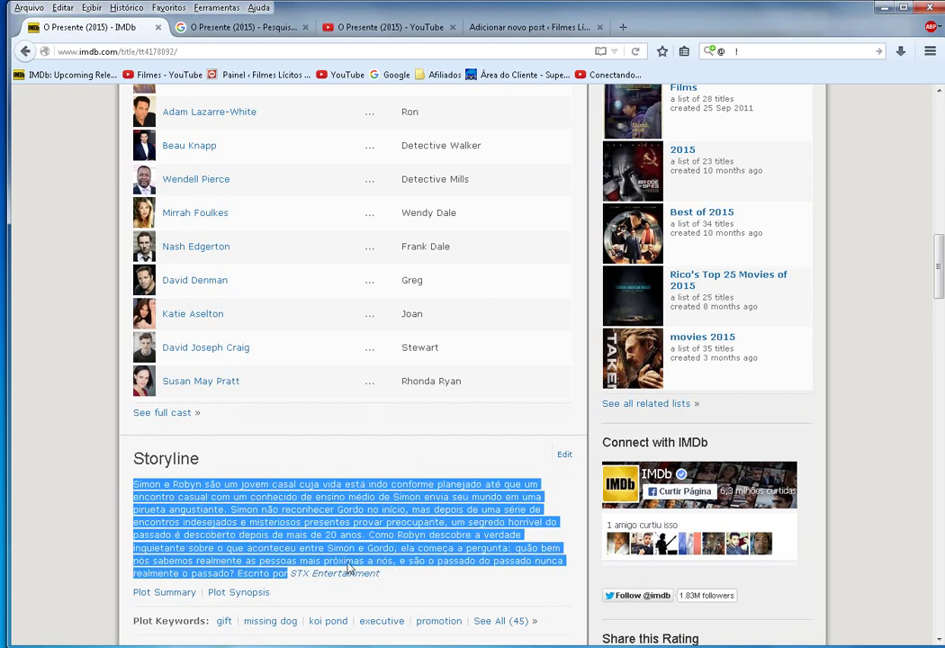
Step: Copy the translated Storyline paragraph together with its STX Entertainment credit
drag(379, 573, 133, 484)
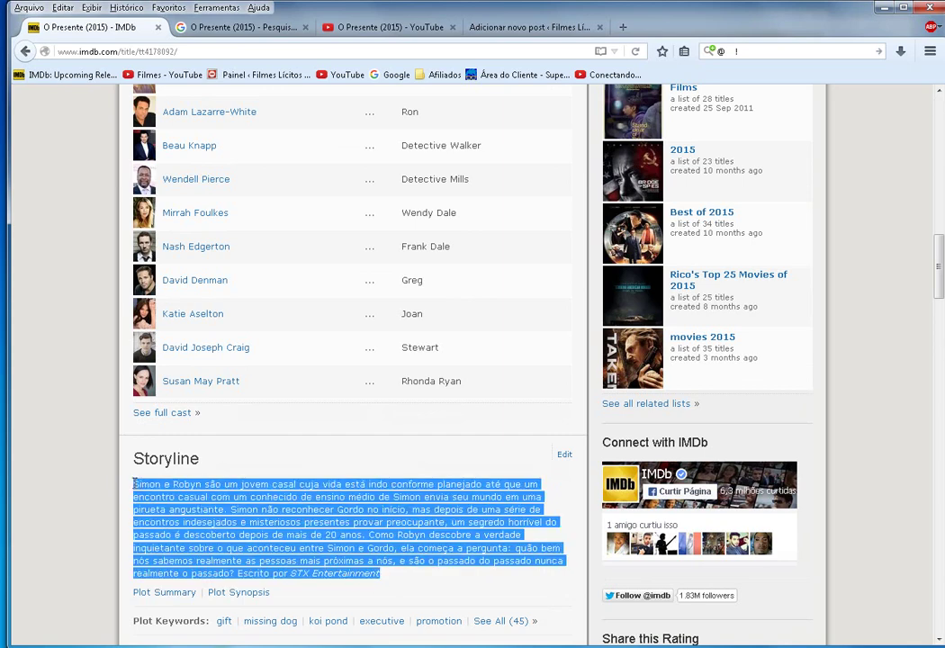
right_click(204, 511)
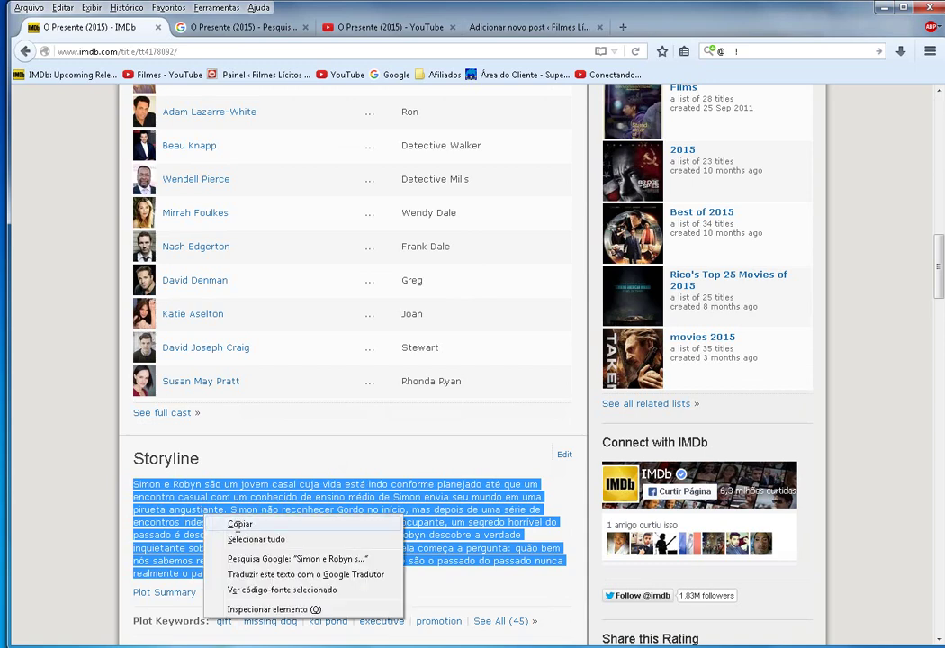
click(238, 524)
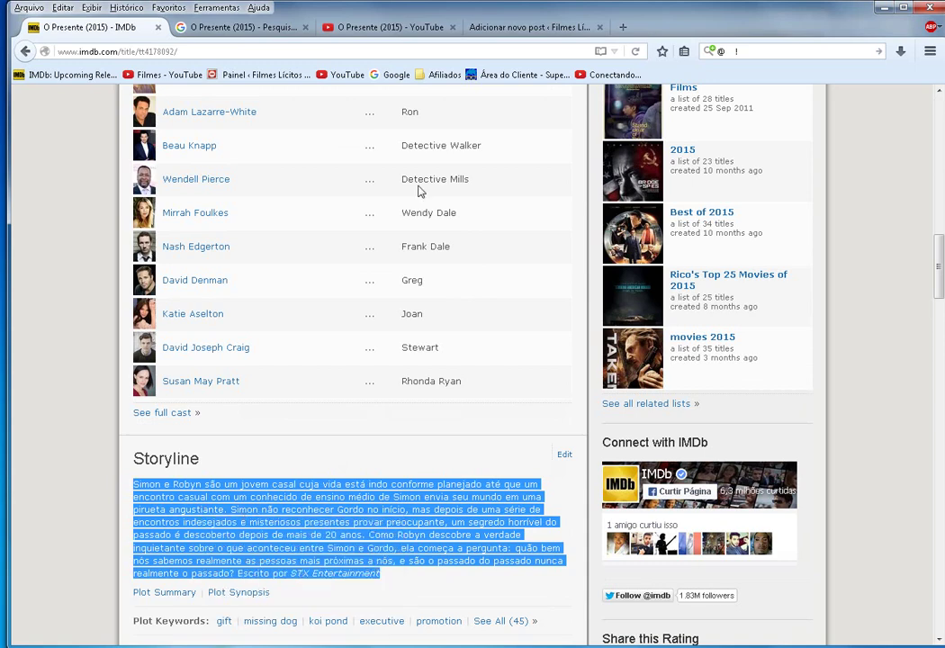
Step: Return to the WordPress post and switch the body editor to its visual mode
click(513, 27)
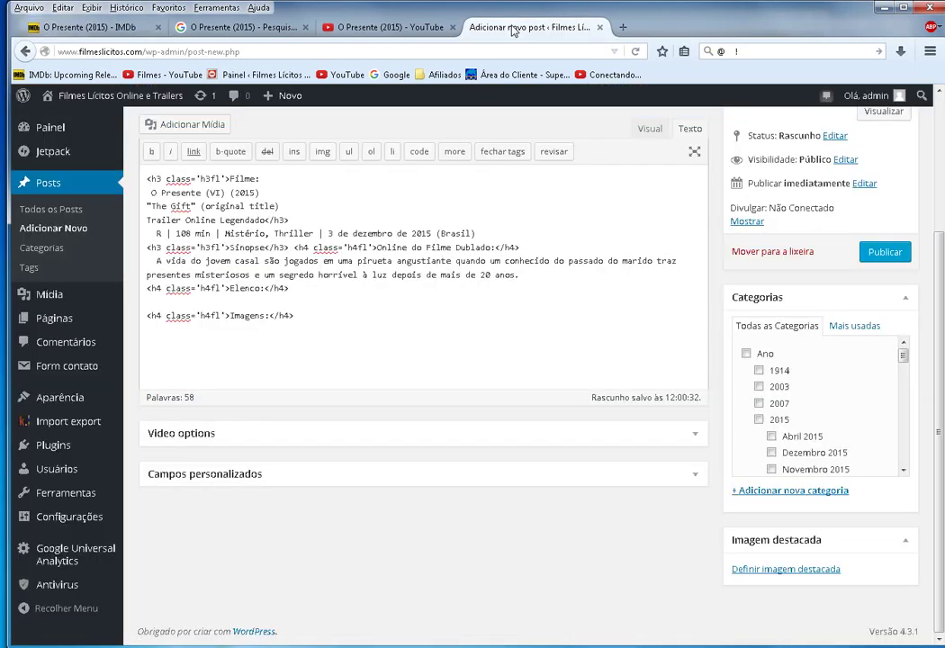
click(649, 129)
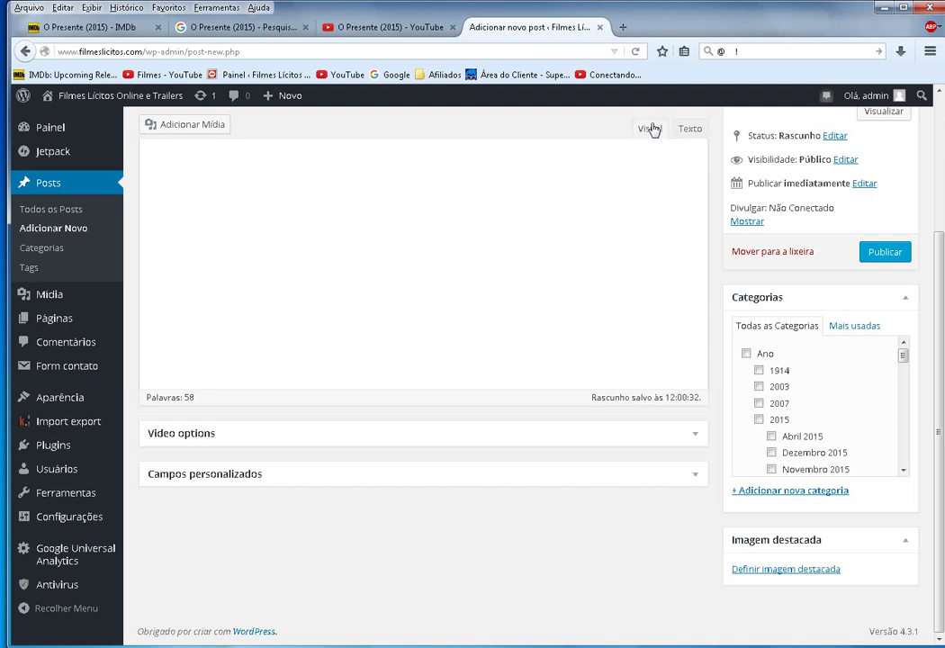
key(F5)
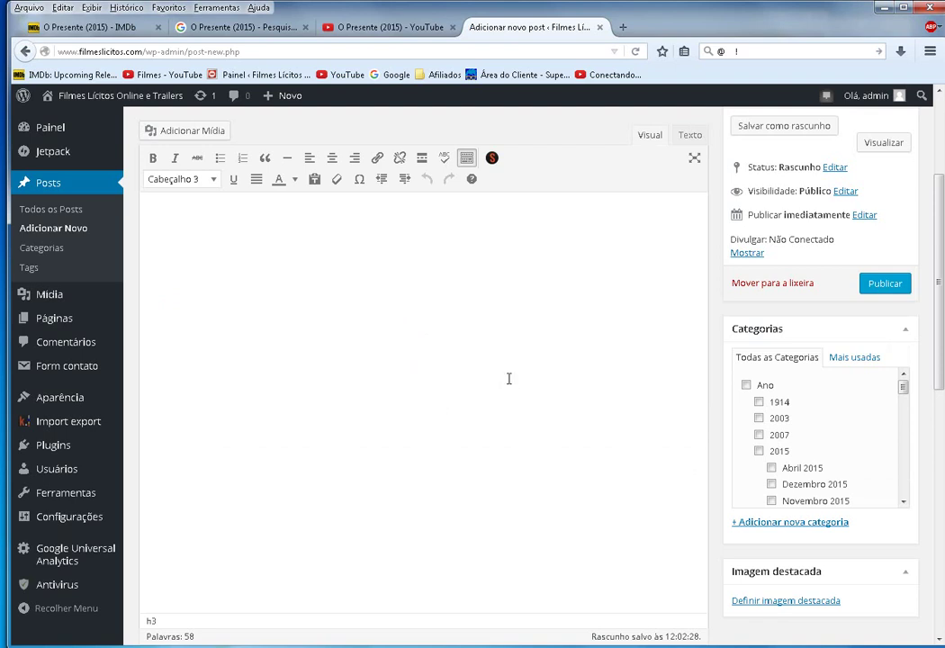
scroll(508, 380, up, 3)
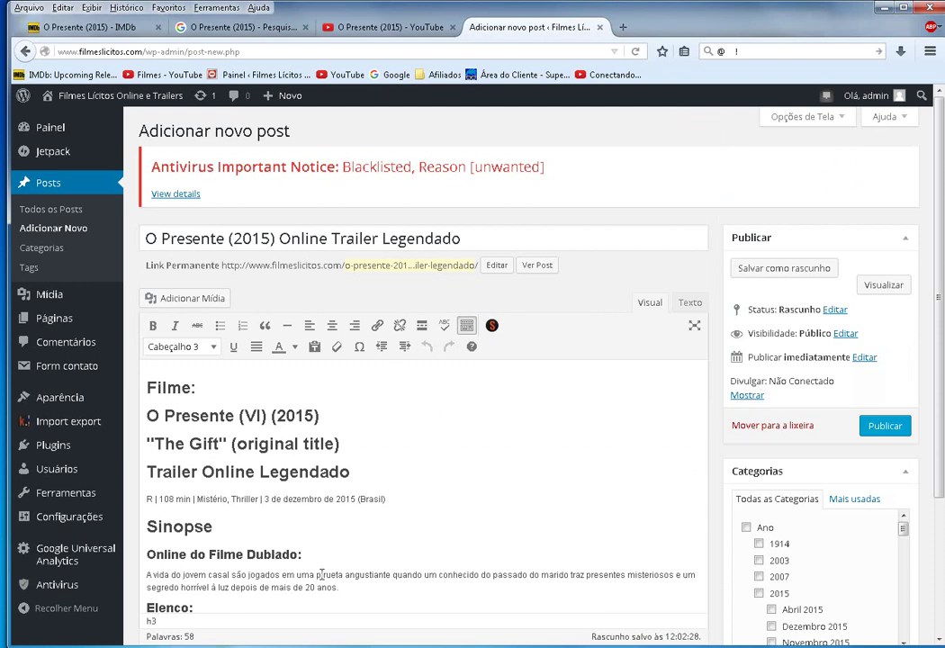
Step: Paste the translated Storyline paragraph on a new line below the plot summary and justify it
click(345, 590)
key(Return)
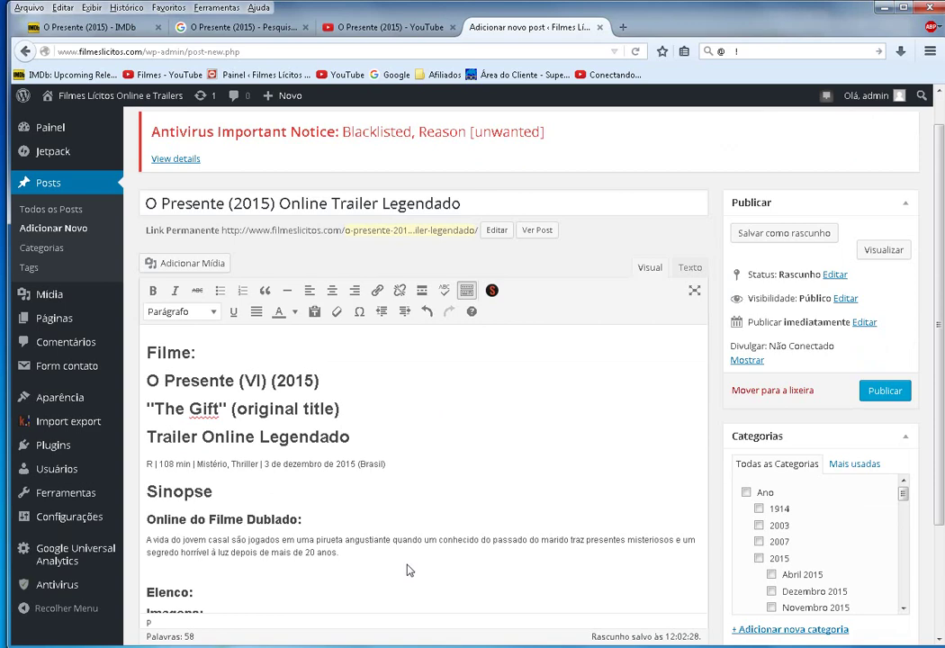
key(ctrl+v)
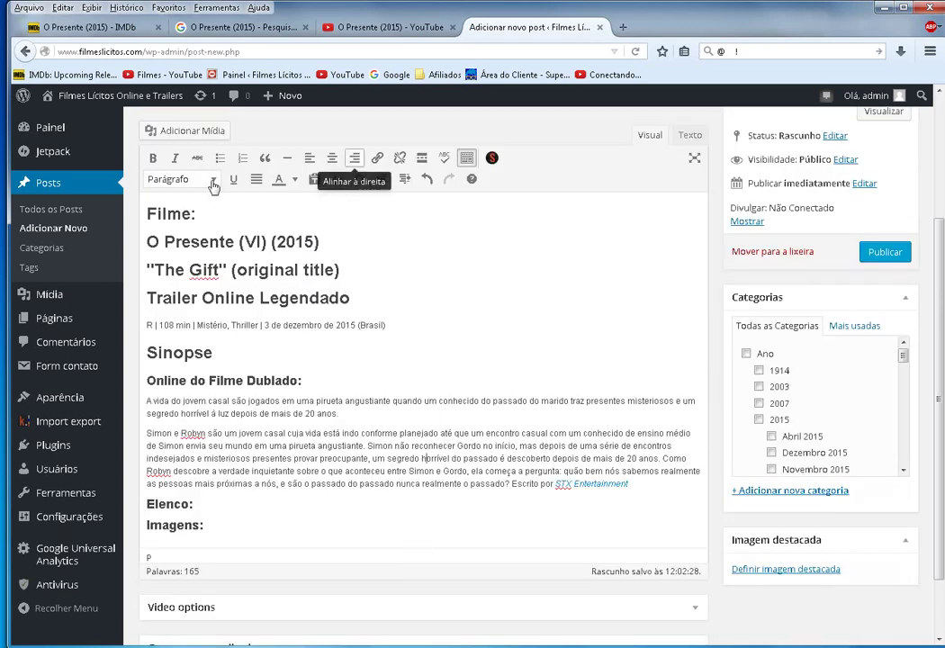
click(257, 179)
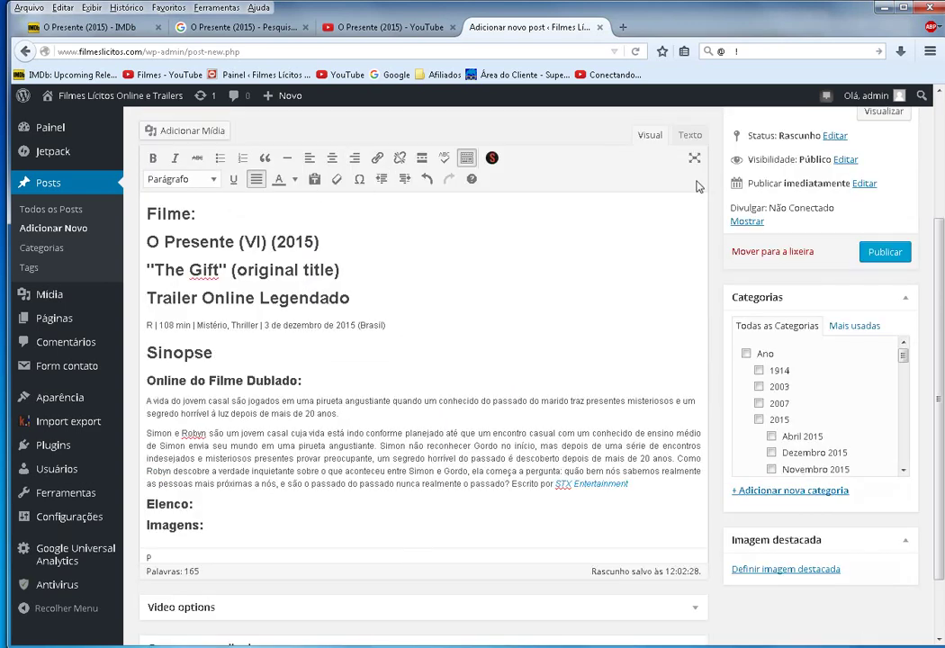
Step: Set the STX Entertainment link to open in a new window, switch the body to its text mode, and return to the IMDb page
click(690, 137)
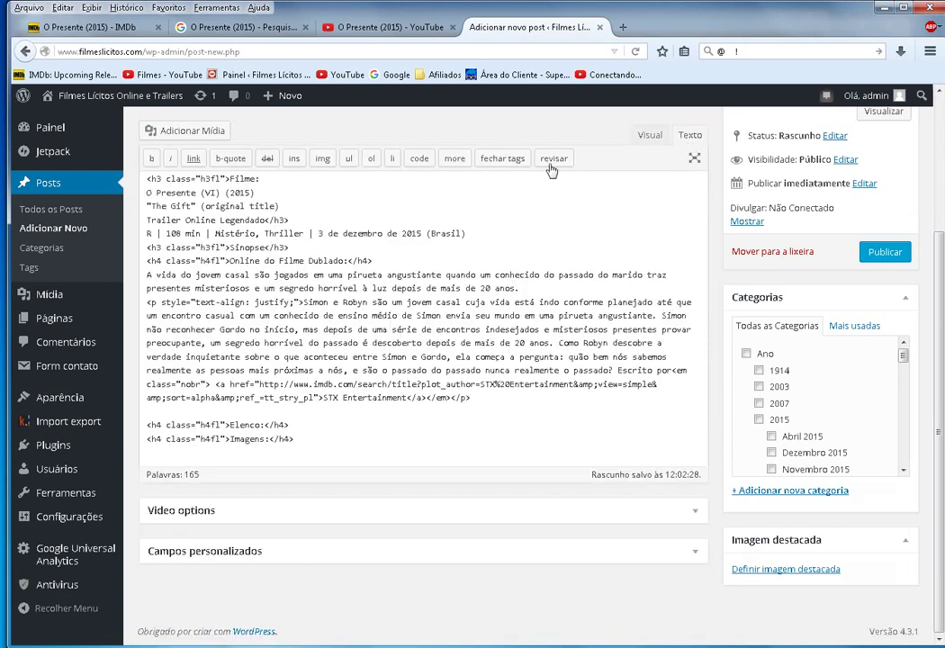
click(649, 135)
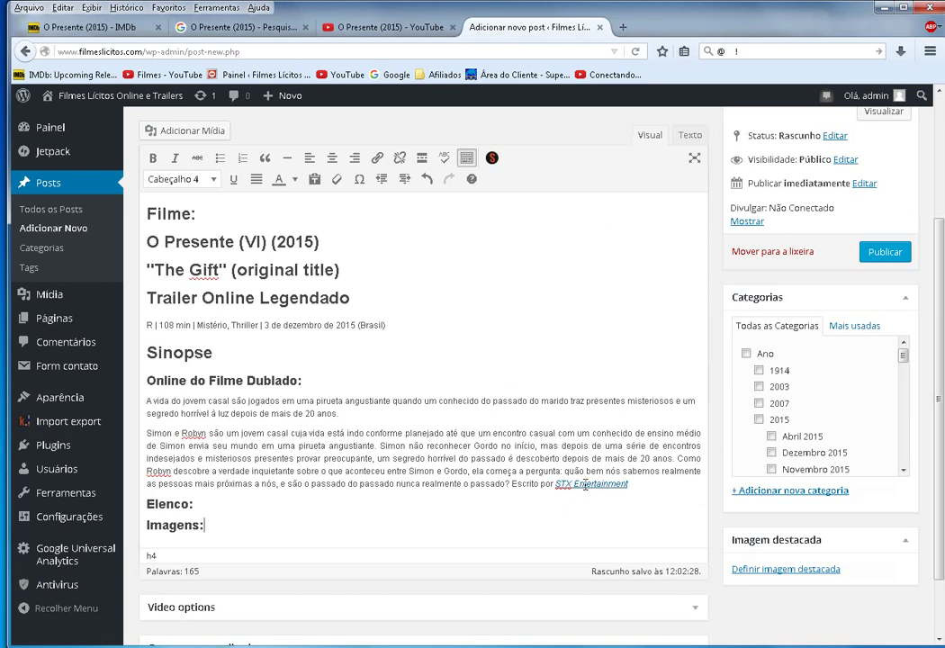
click(585, 484)
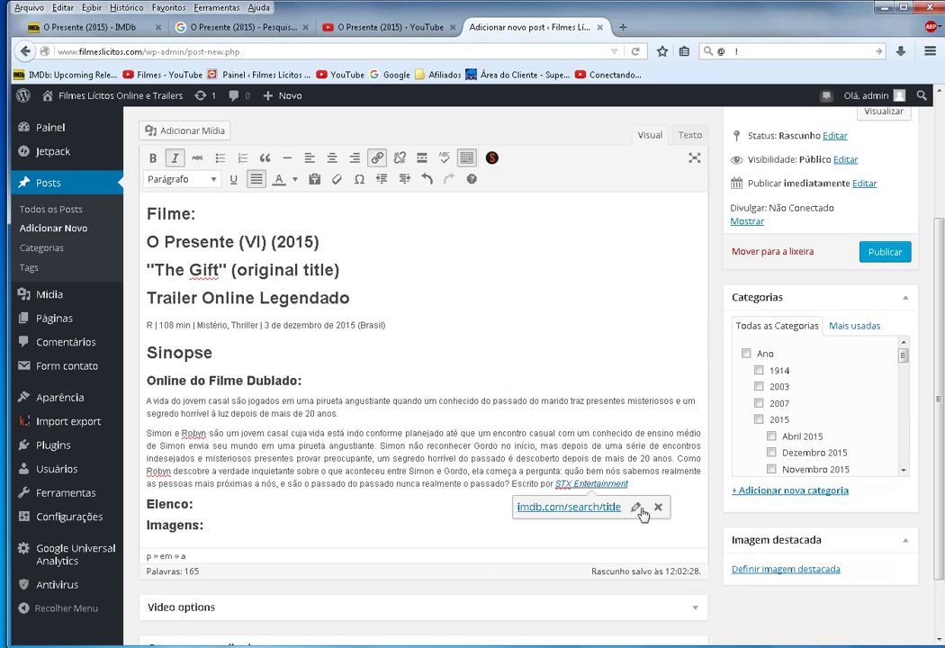
click(637, 508)
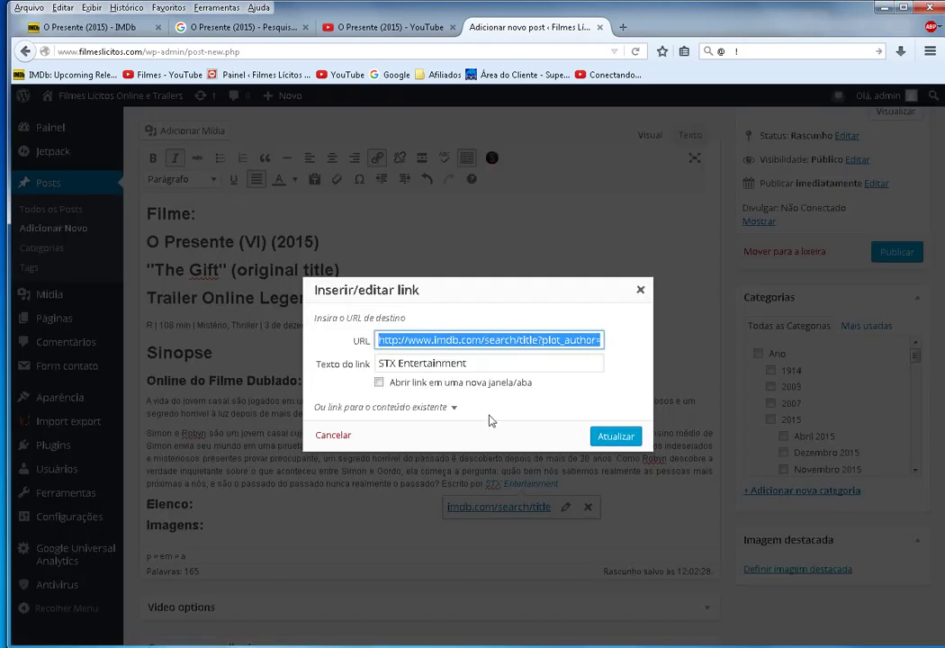
click(378, 383)
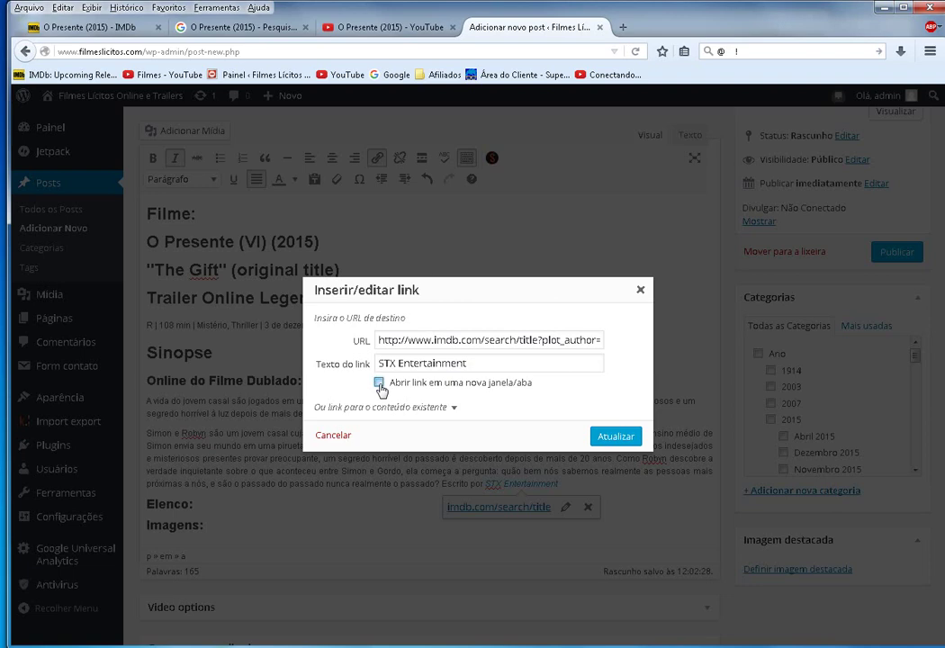
click(379, 383)
click(616, 436)
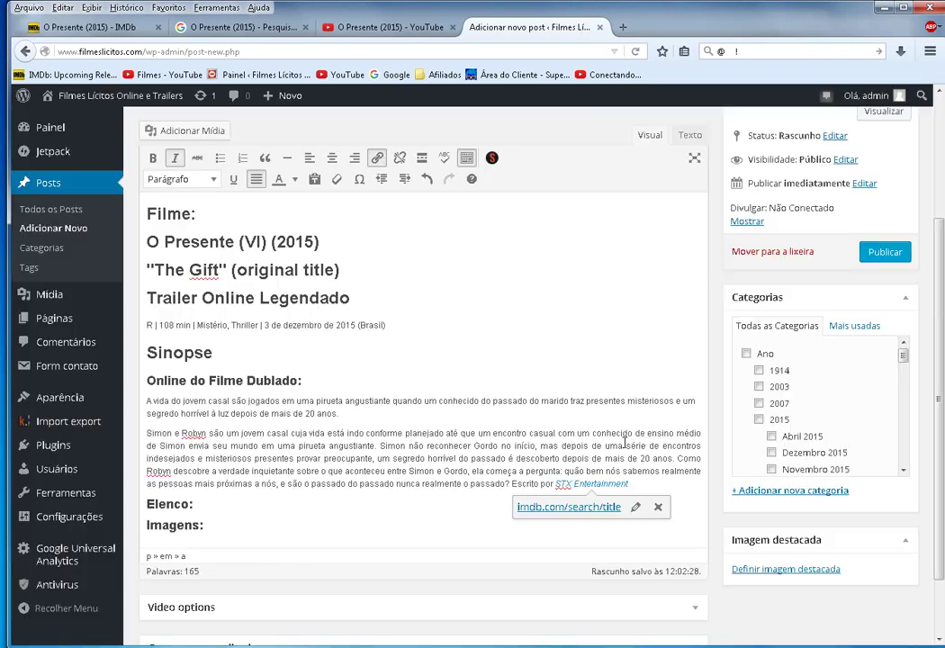
click(684, 140)
click(90, 31)
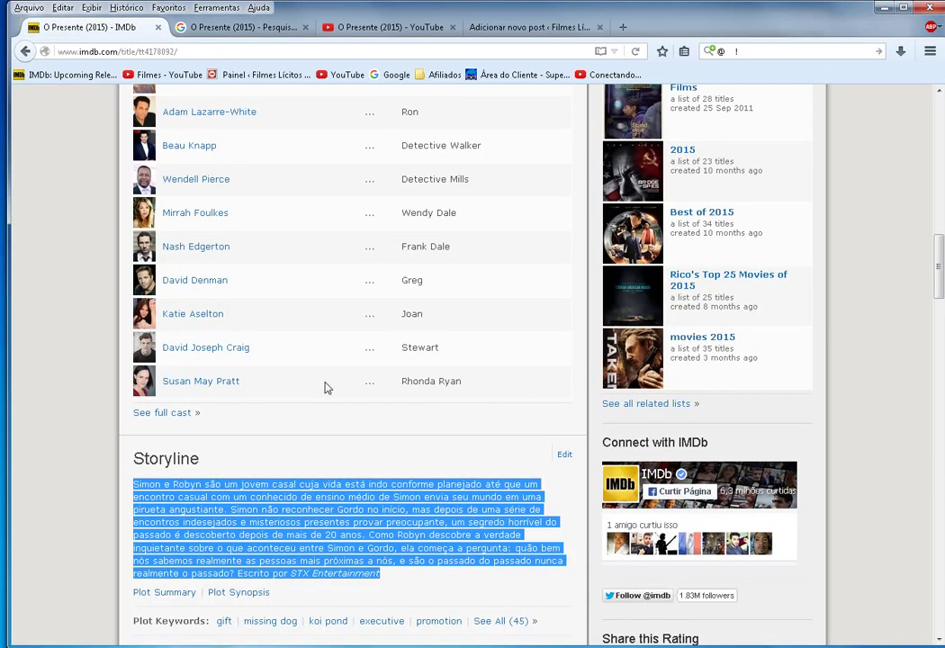
scroll(324, 386, up, 5)
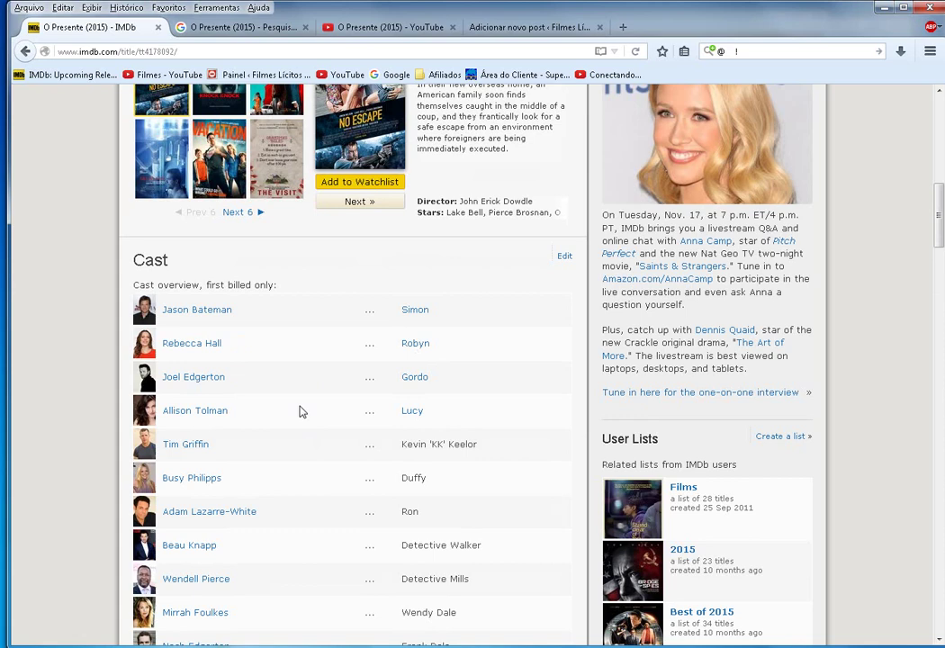
scroll(301, 407, up, 10)
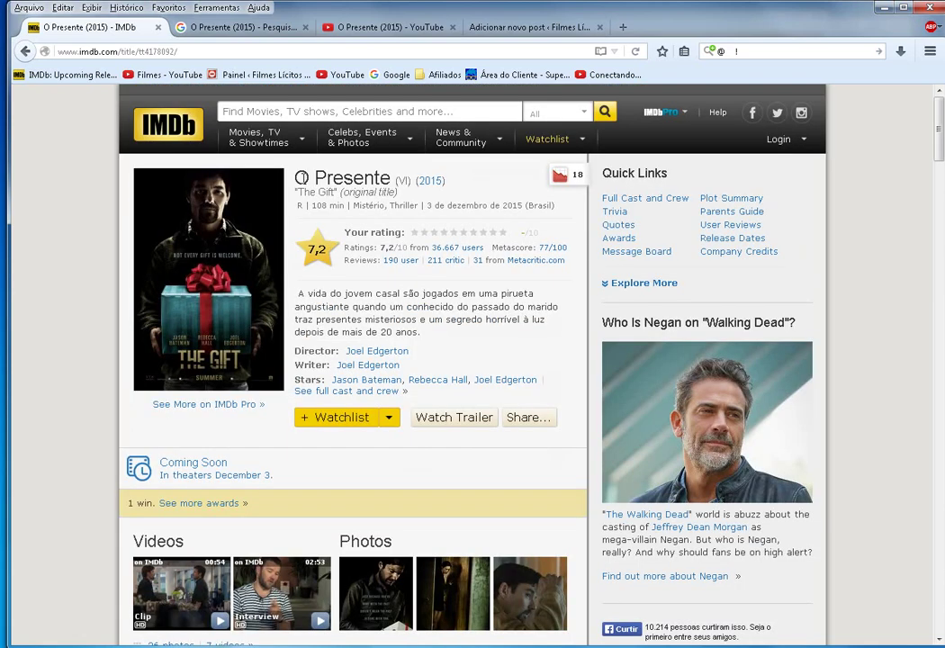
drag(295, 178, 334, 192)
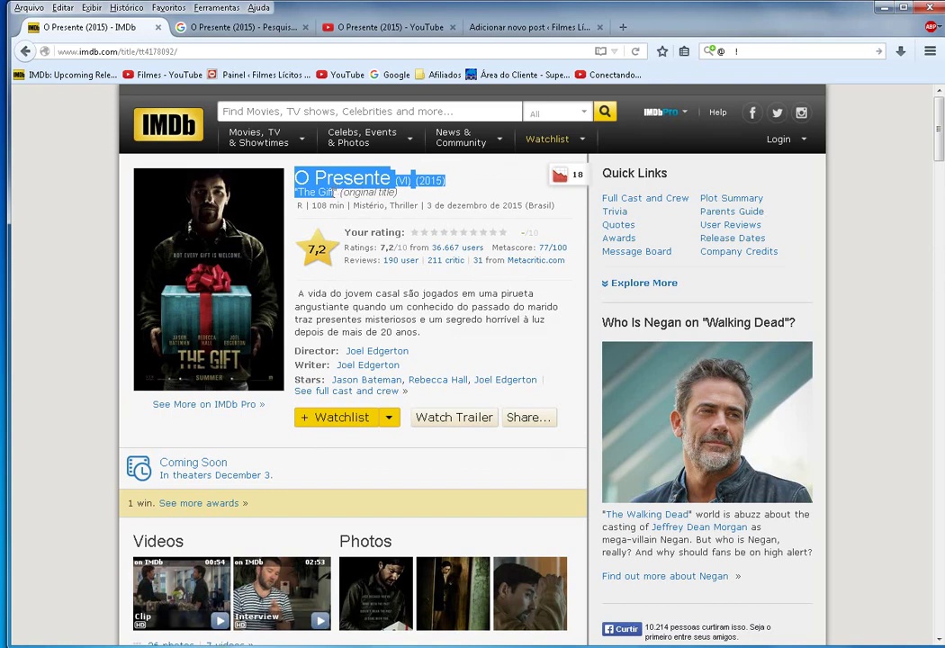
right_click(208, 248)
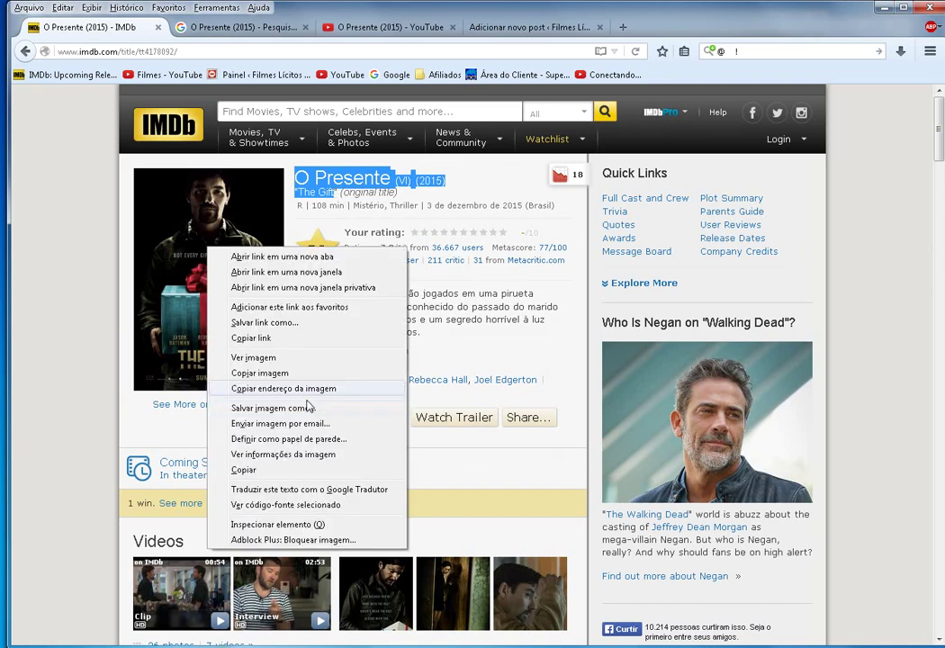
click(307, 409)
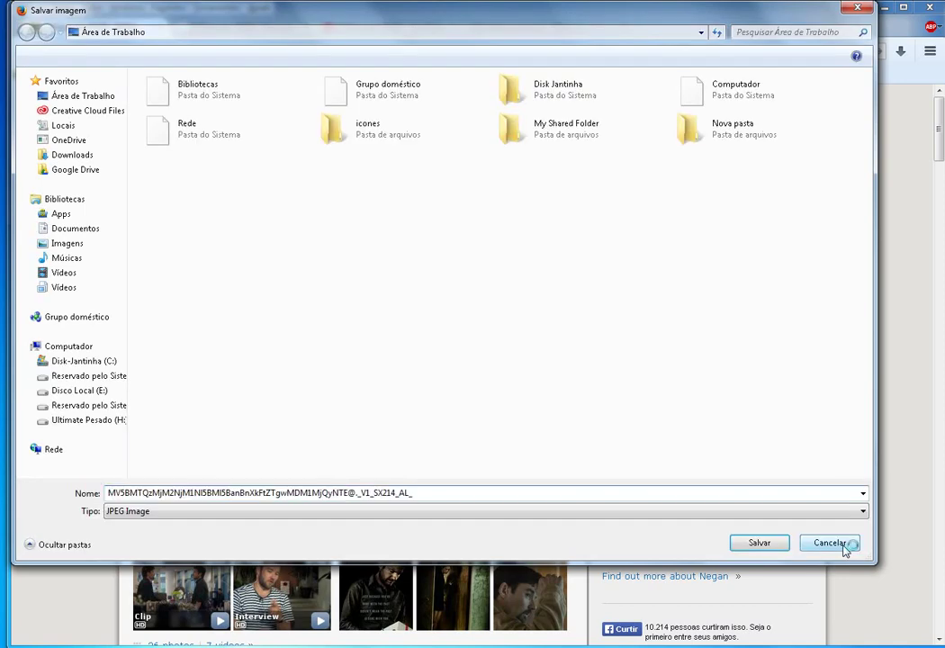
click(824, 542)
click(518, 321)
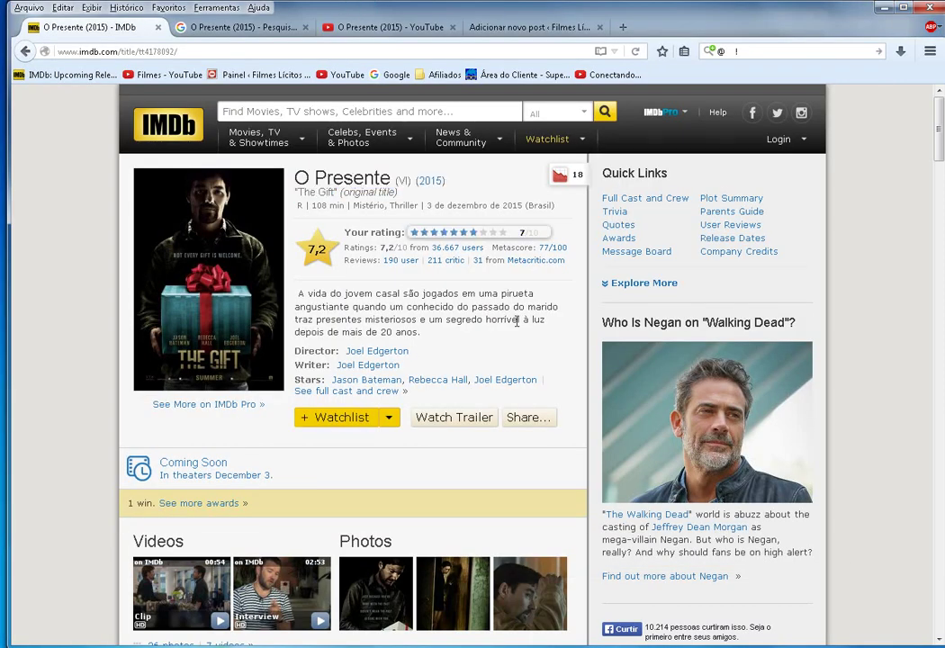
Step: Translate the Cast heading and its overview line on the IMDb page into Portuguese with Google Tradutor
scroll(517, 321, down, 8)
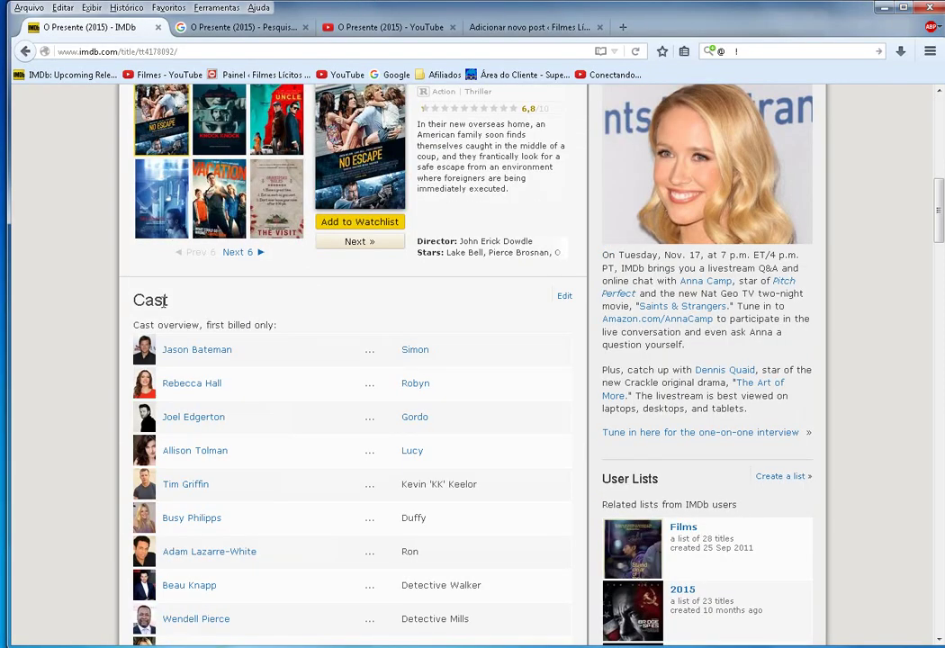
drag(138, 300, 272, 326)
right_click(261, 322)
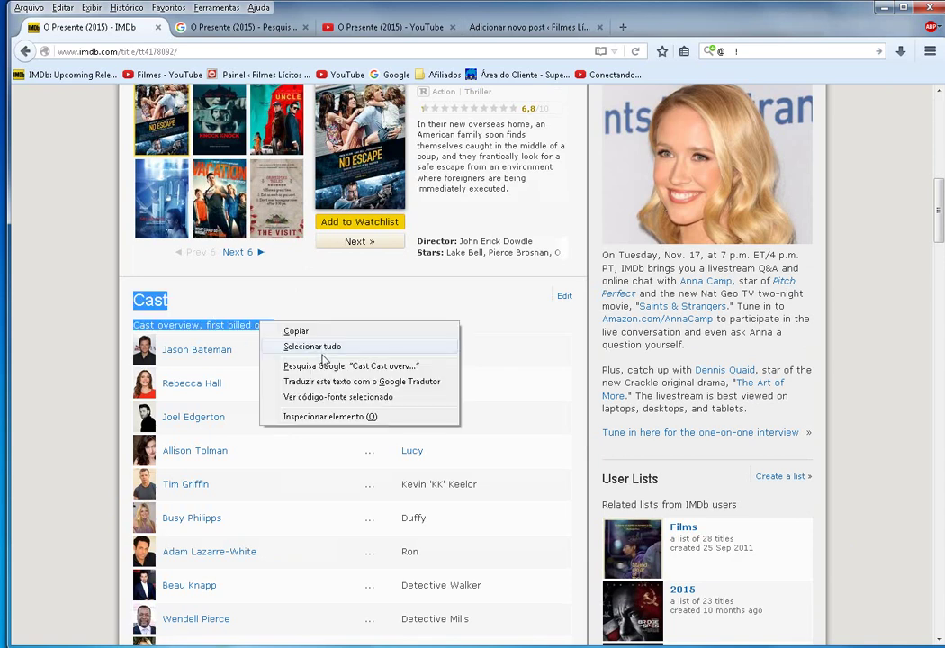
click(296, 331)
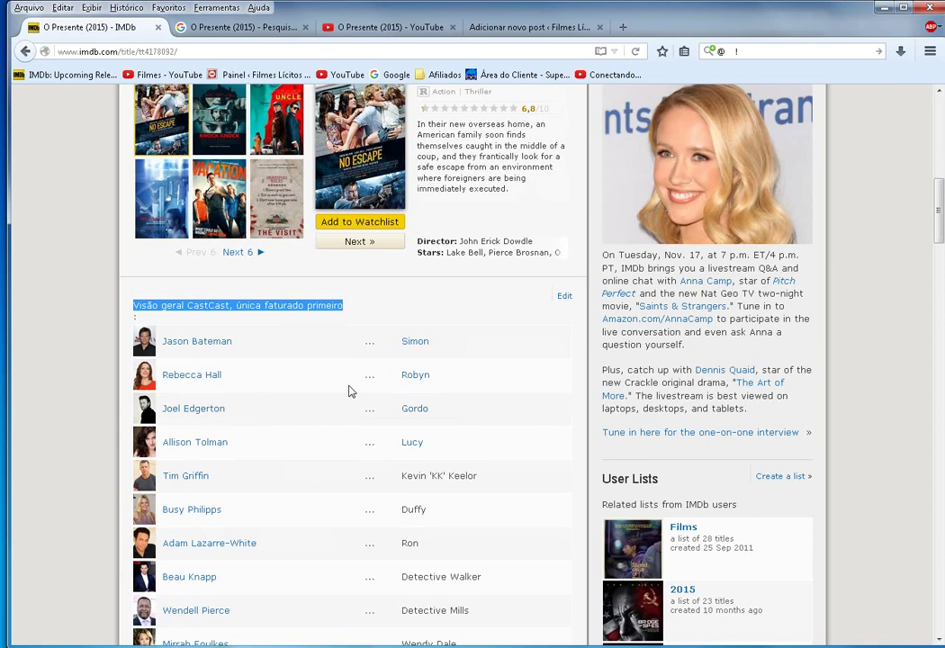
Step: Copy the whole IMDb cast table, with photos and character names, down to Rhonda Ryan
scroll(351, 422, up, 3)
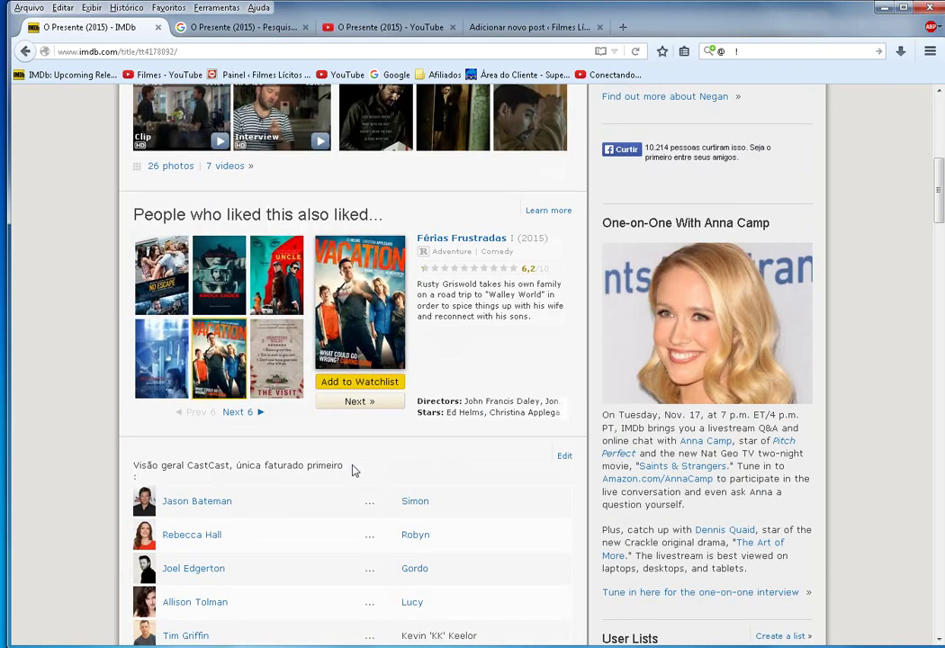
drag(359, 474, 463, 499)
scroll(490, 547, down, 5)
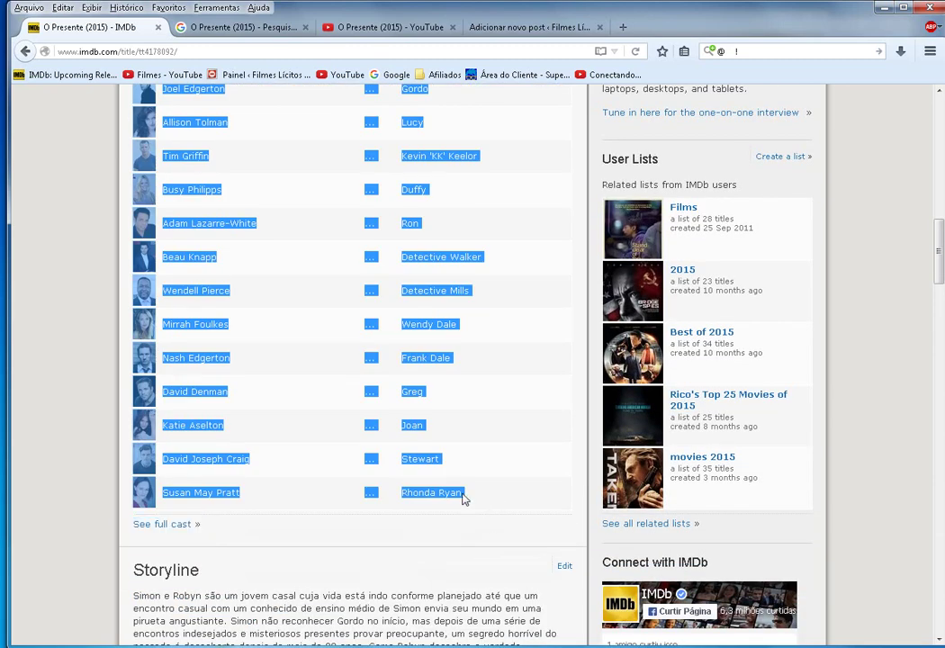
right_click(464, 499)
click(500, 505)
Step: In the WordPress post's visual mode, paste the cast table on a new line below the Elenco heading
click(499, 28)
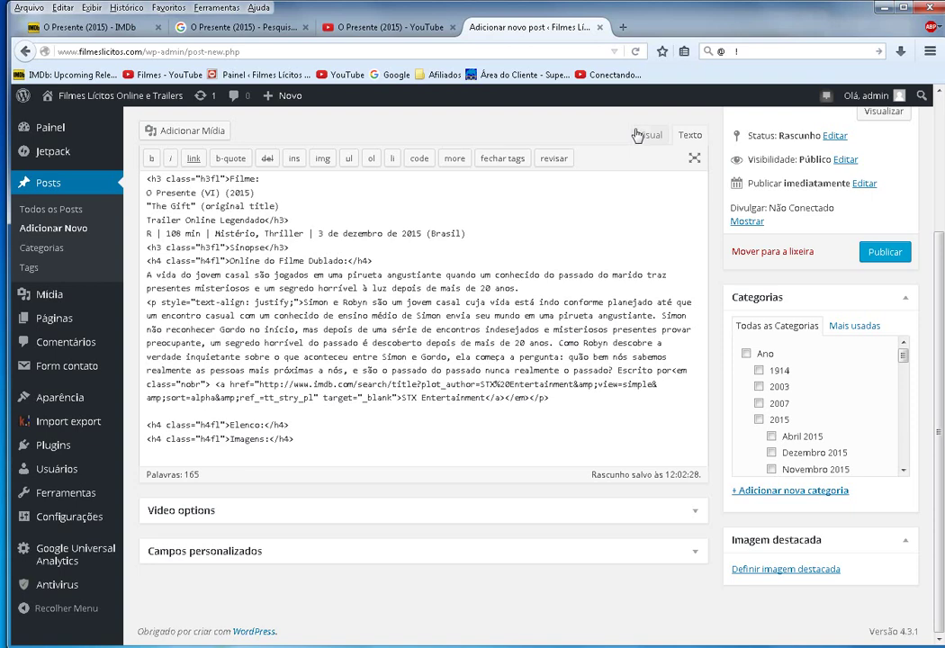
click(636, 134)
scroll(423, 360, down, 1)
click(207, 428)
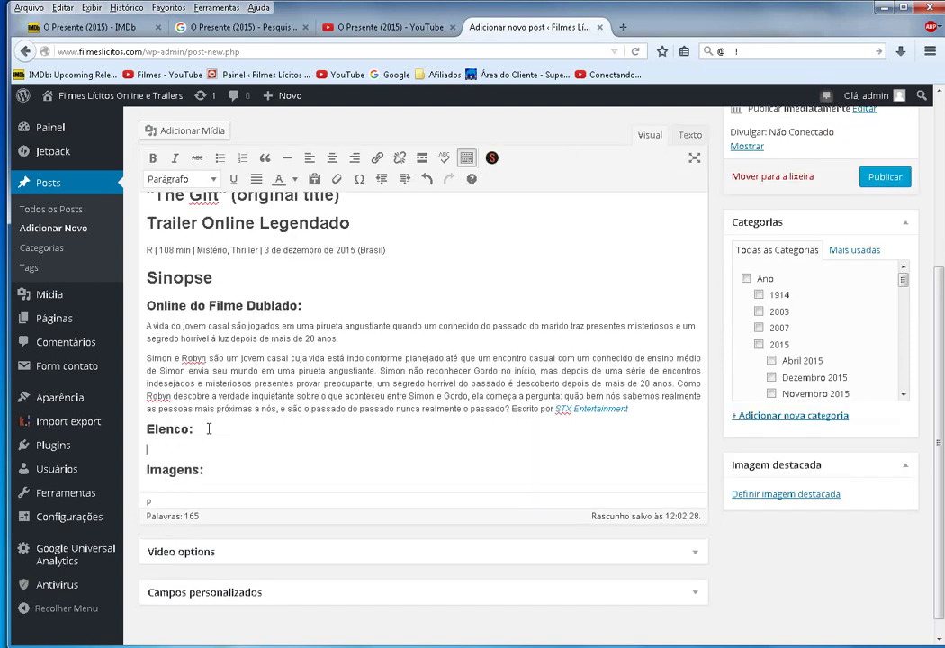
click(340, 416)
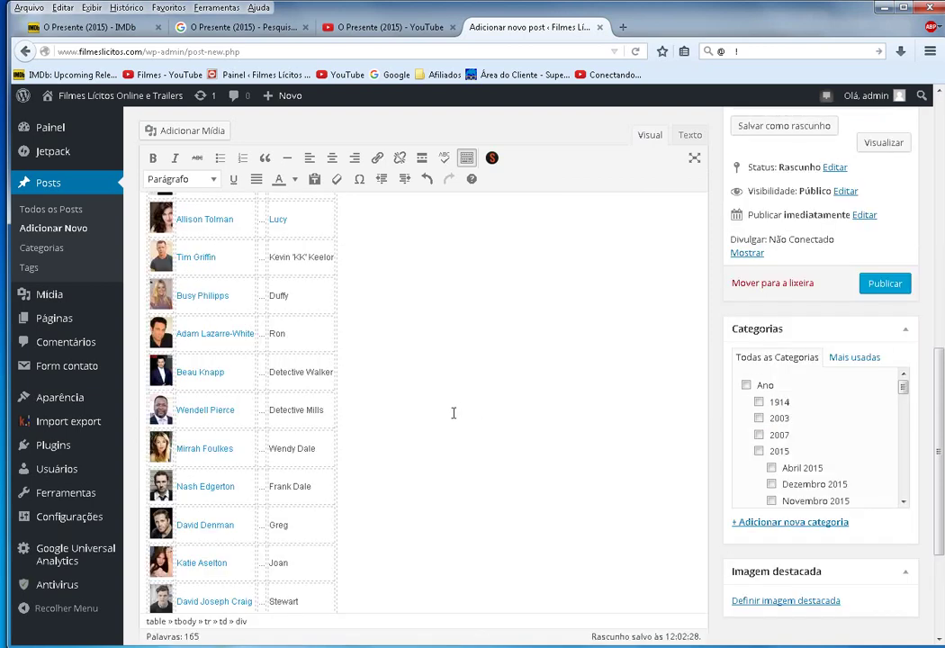
Step: Cut the linked STX Entertainment credit from the end of the storyline paragraph
scroll(476, 405, up, 5)
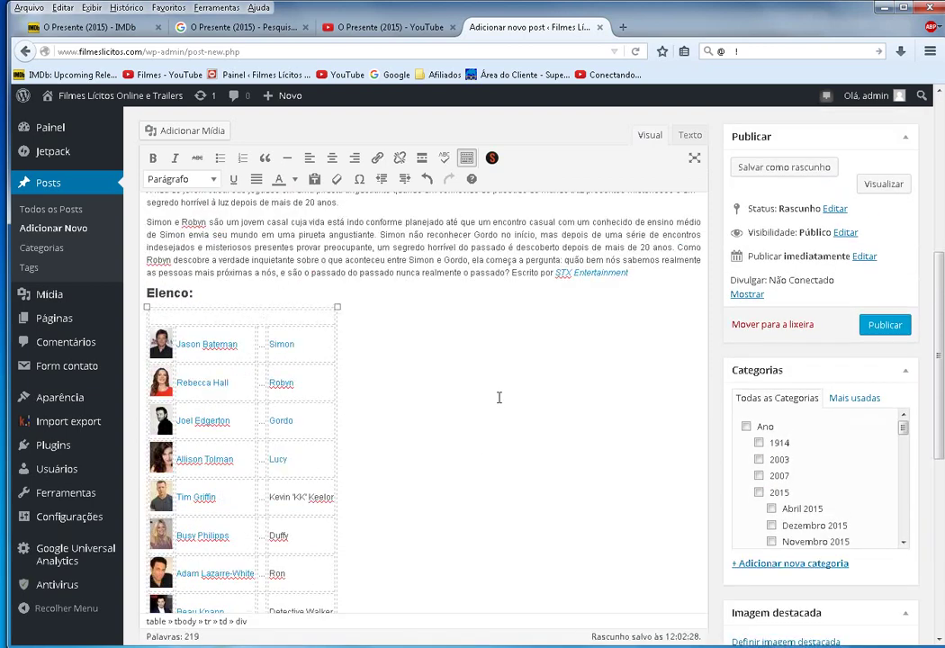
scroll(499, 397, up, 2)
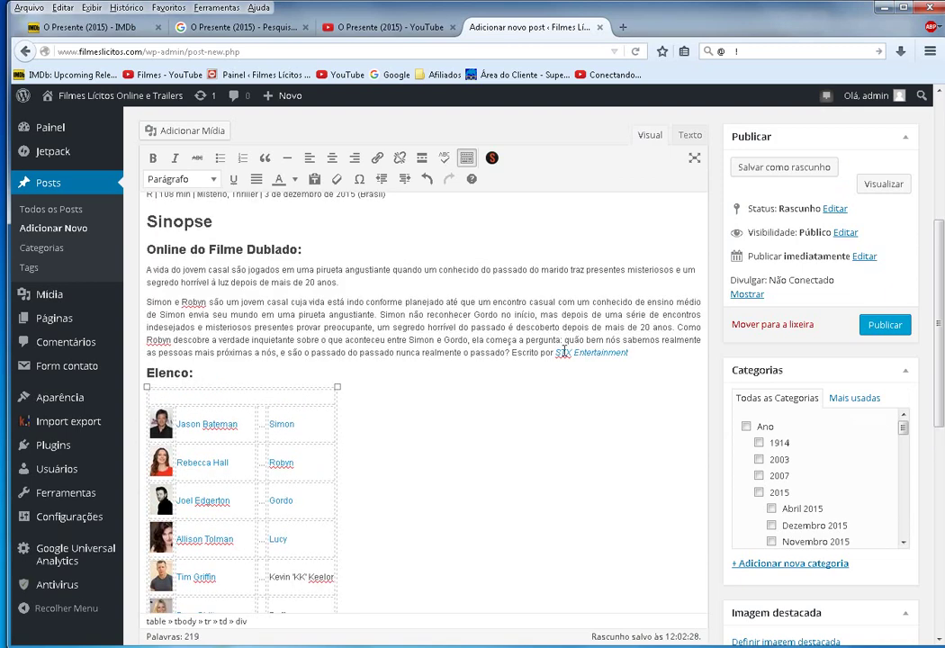
drag(556, 352, 630, 352)
key(BackSpace)
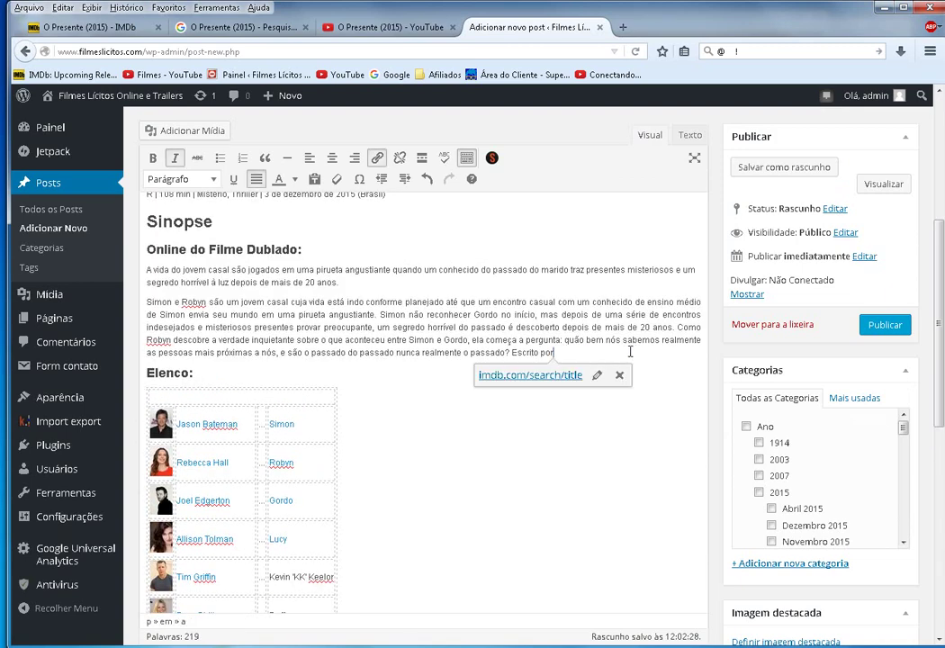
Step: Remove all links from the entire post body and paste the linked STX Entertainment credit back after "Escrito por"
click(395, 351)
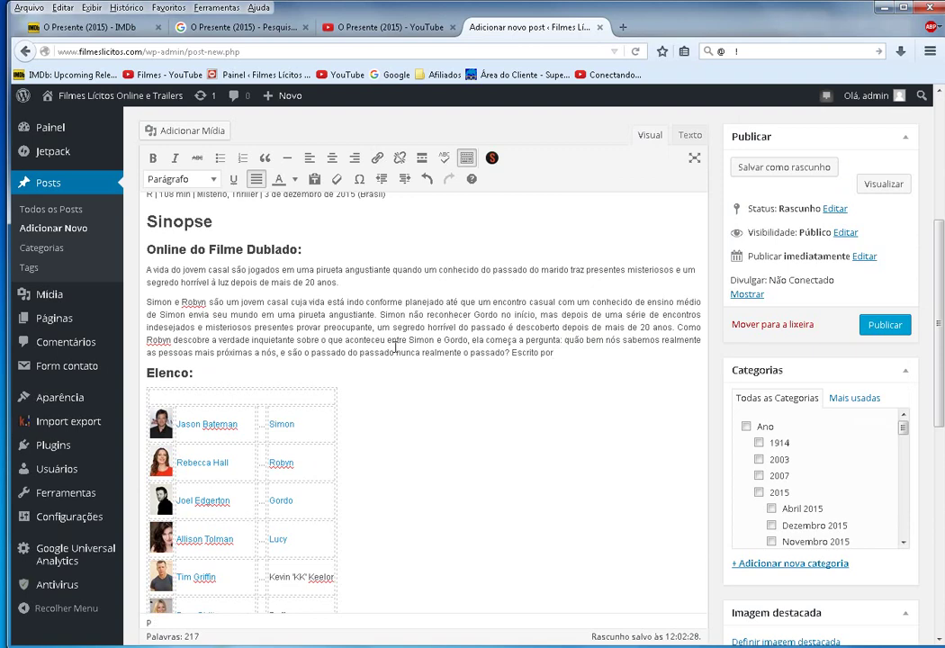
key(ctrl+a)
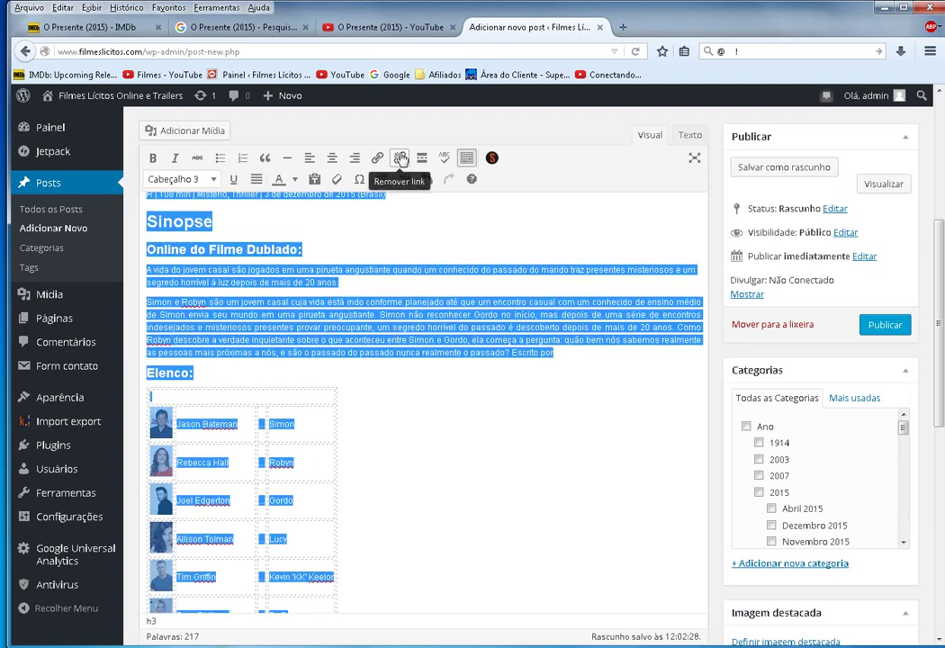
click(576, 357)
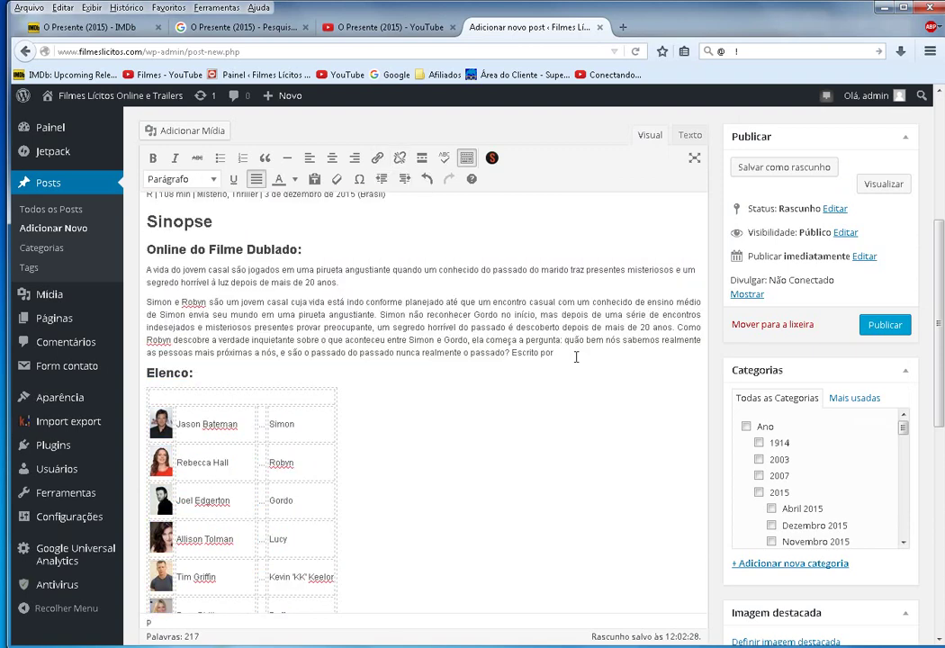
key(ctrl+v)
scroll(524, 416, down, 1)
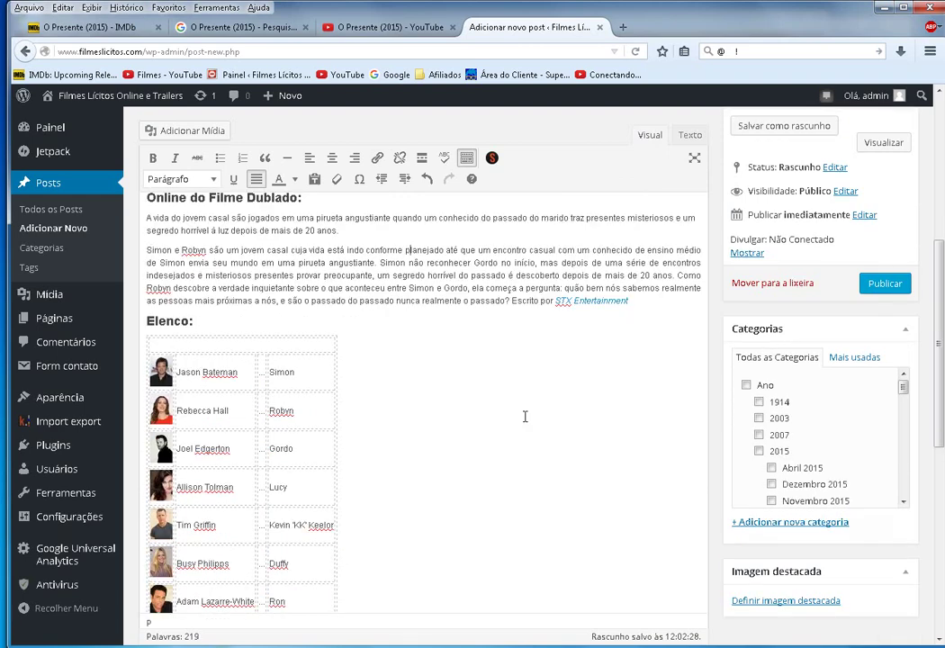
Step: Place the cursor at the post's Imagens heading, and filter the Google Images results for O Presente (2015) to medium size (Médio)
scroll(525, 415, down, 5)
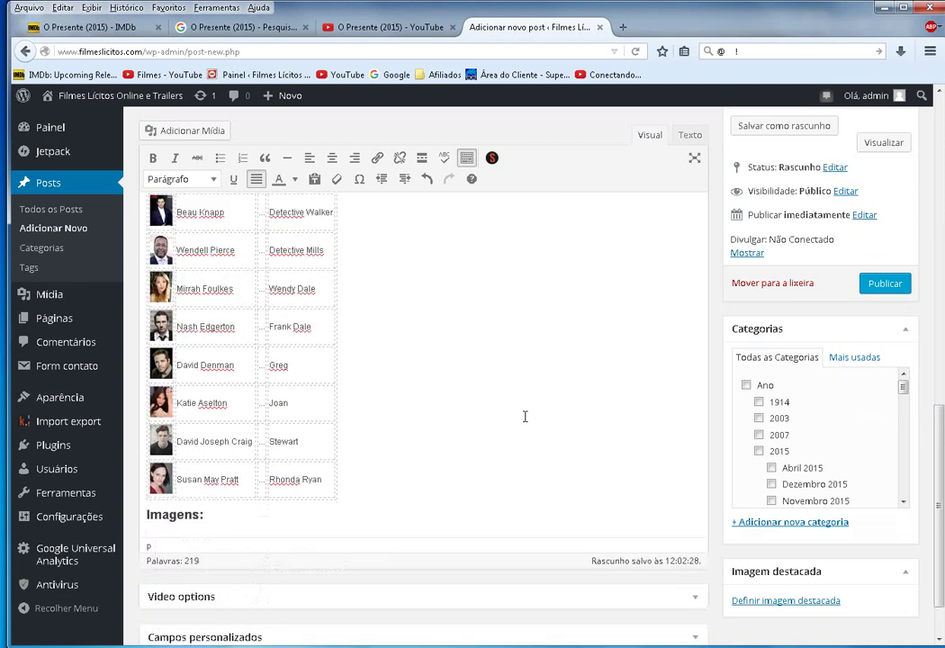
click(232, 448)
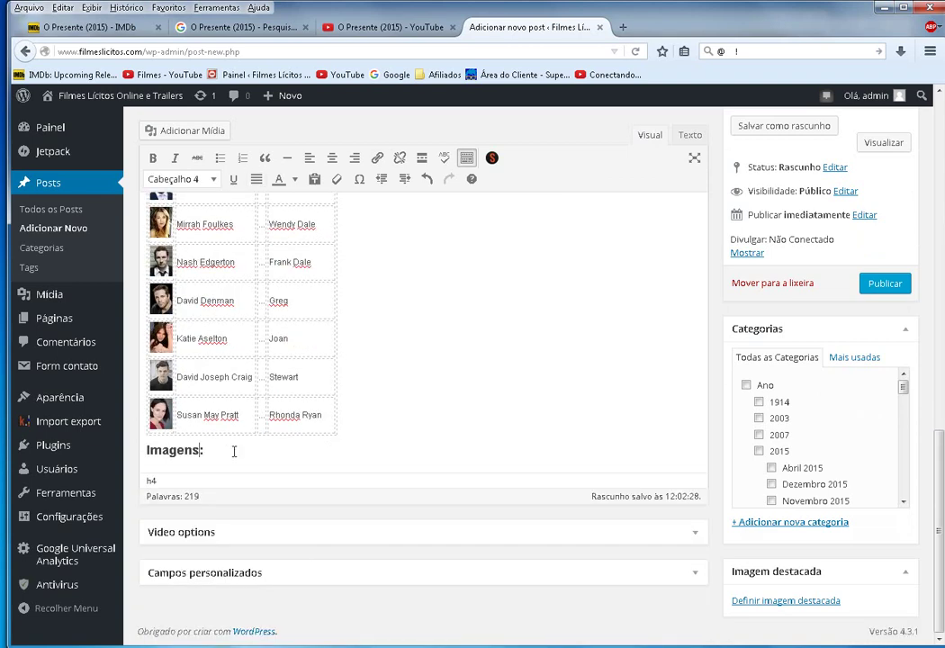
click(236, 28)
click(175, 106)
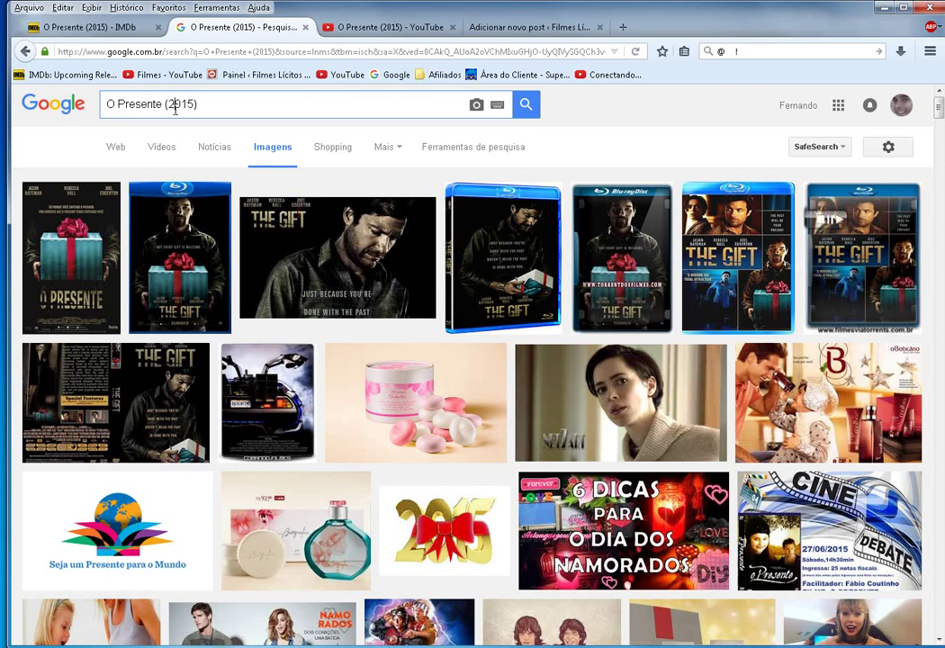
triple_click(176, 106)
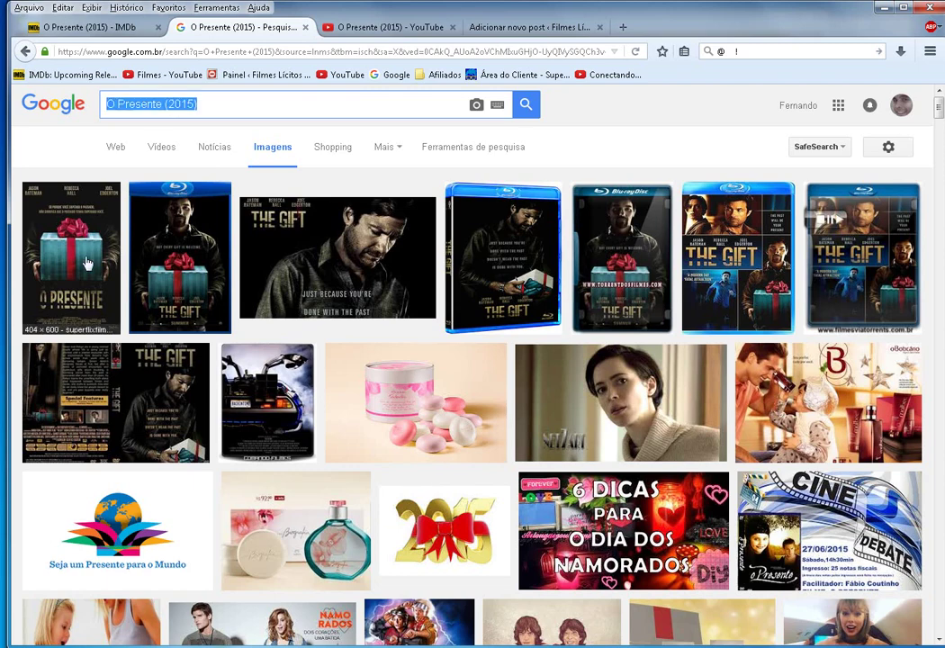
click(462, 147)
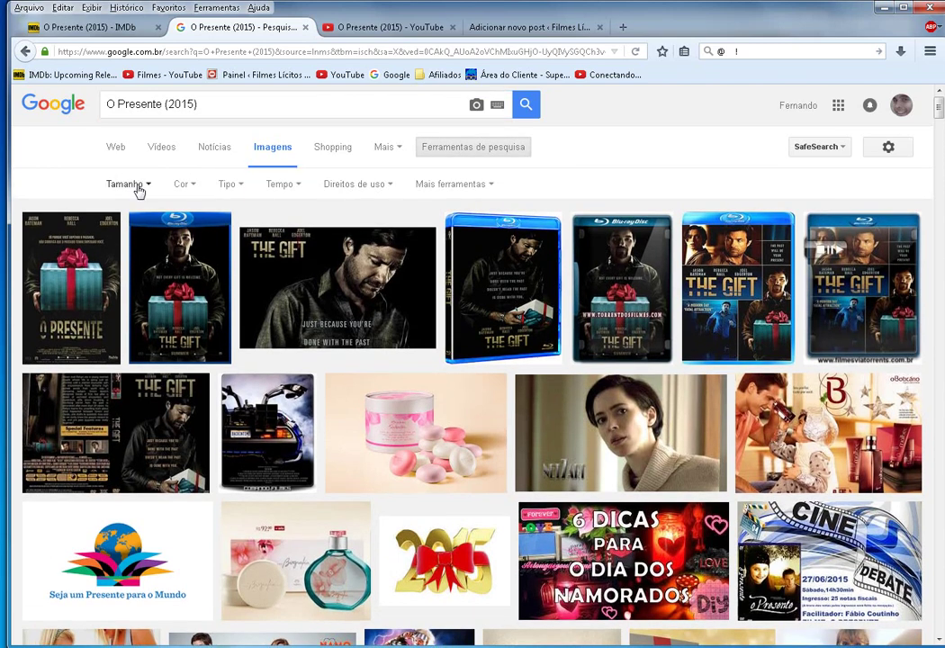
click(137, 187)
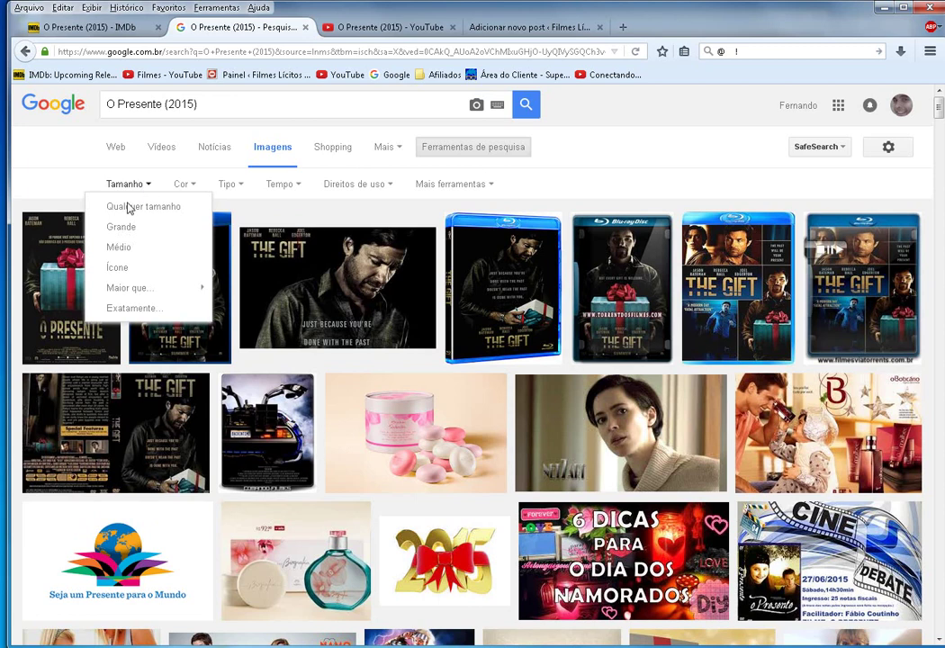
click(122, 248)
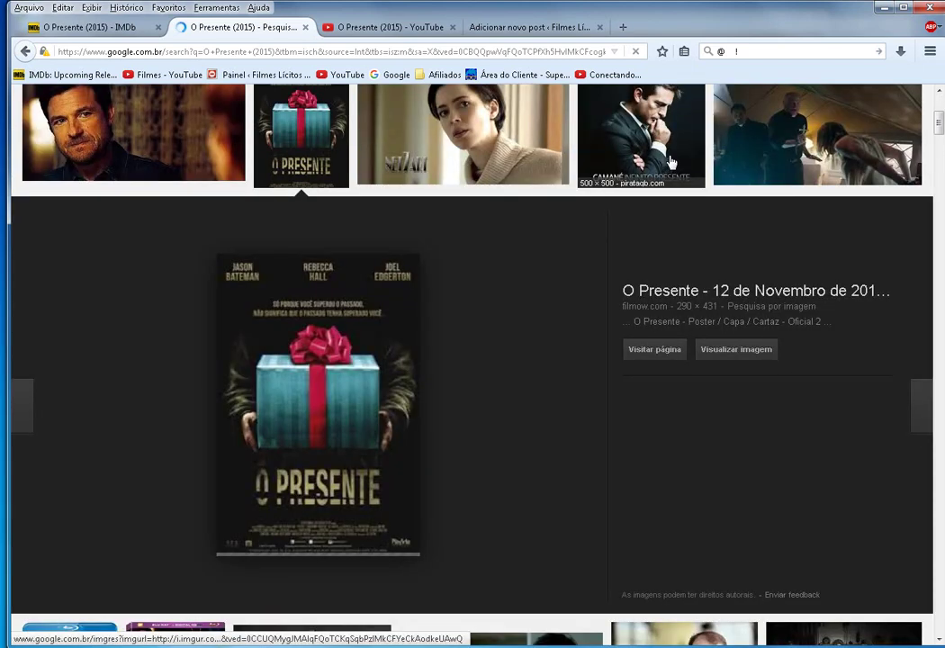
Step: Save the O Presente gift-box poster from filmow.com to the desktop as "O Presente (2015)"
right_click(355, 295)
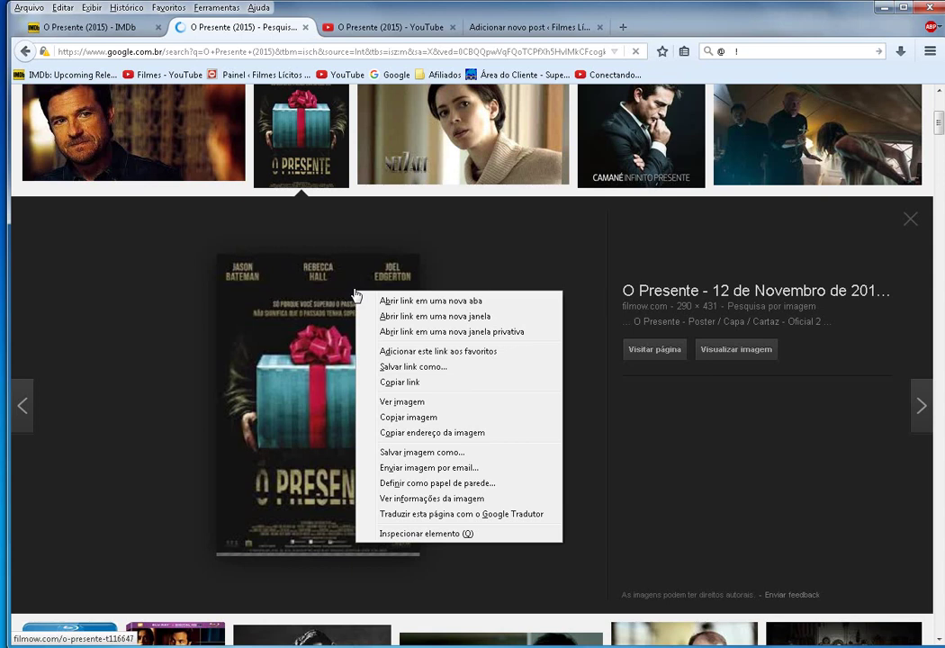
click(425, 453)
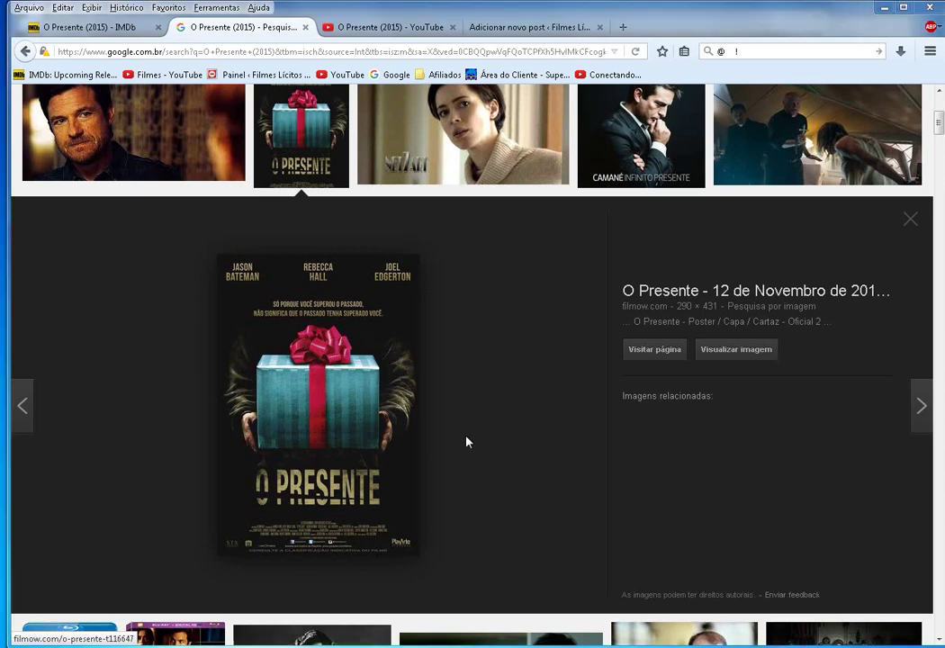
right_click(466, 441)
key(v)
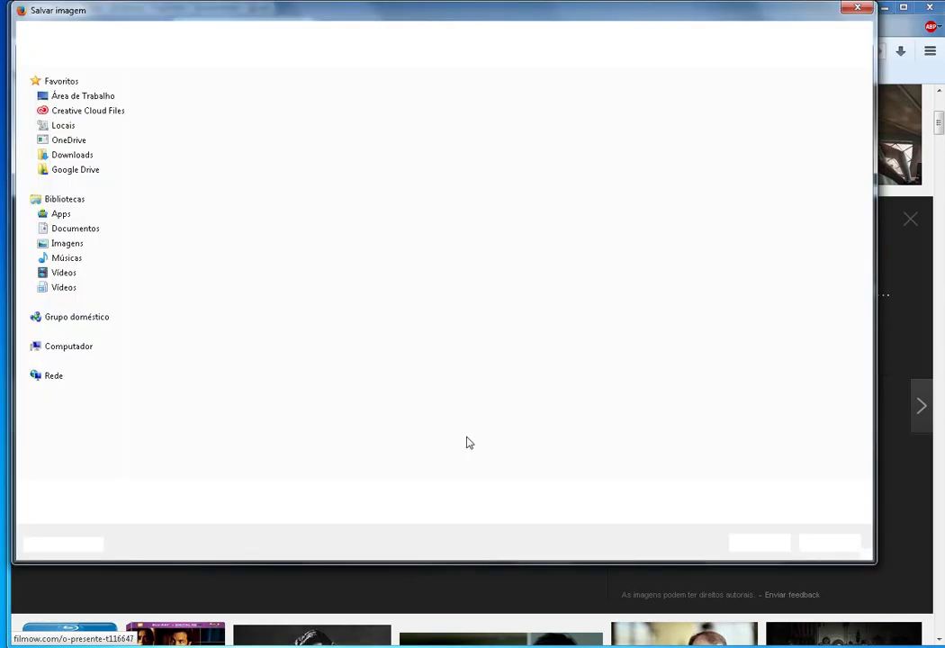
click(756, 546)
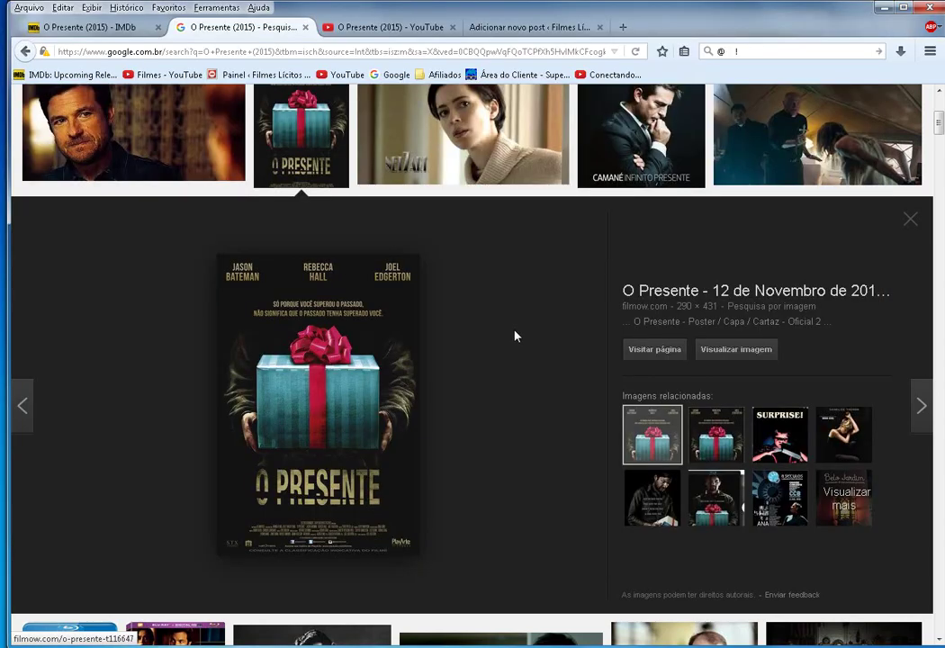
Step: Save the wide The Gift image with the "Just because you're done with the past" tagline as "O Presente (2015) filme capa"
scroll(515, 336, up, 4)
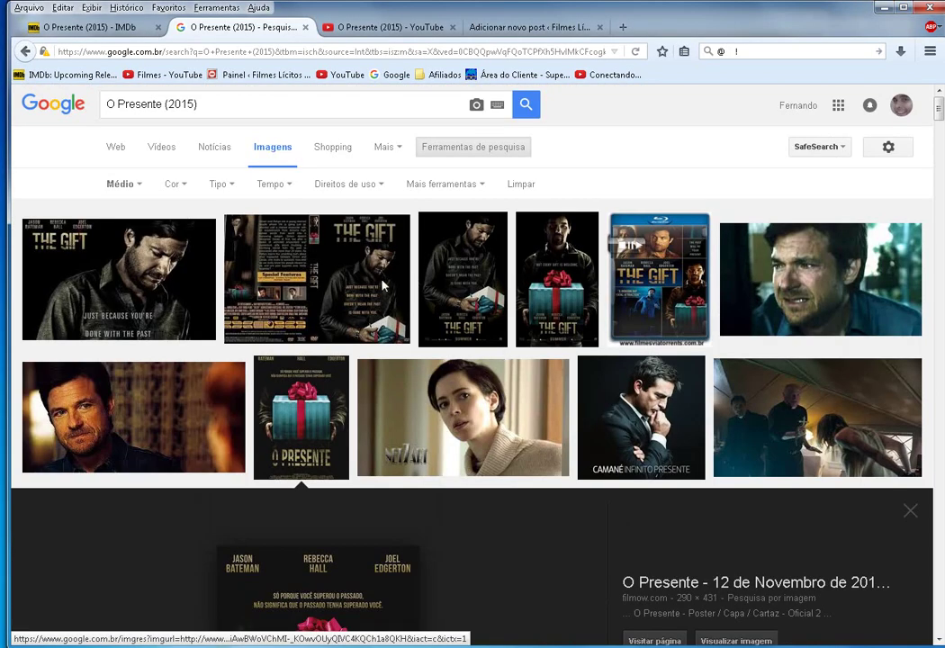
click(127, 300)
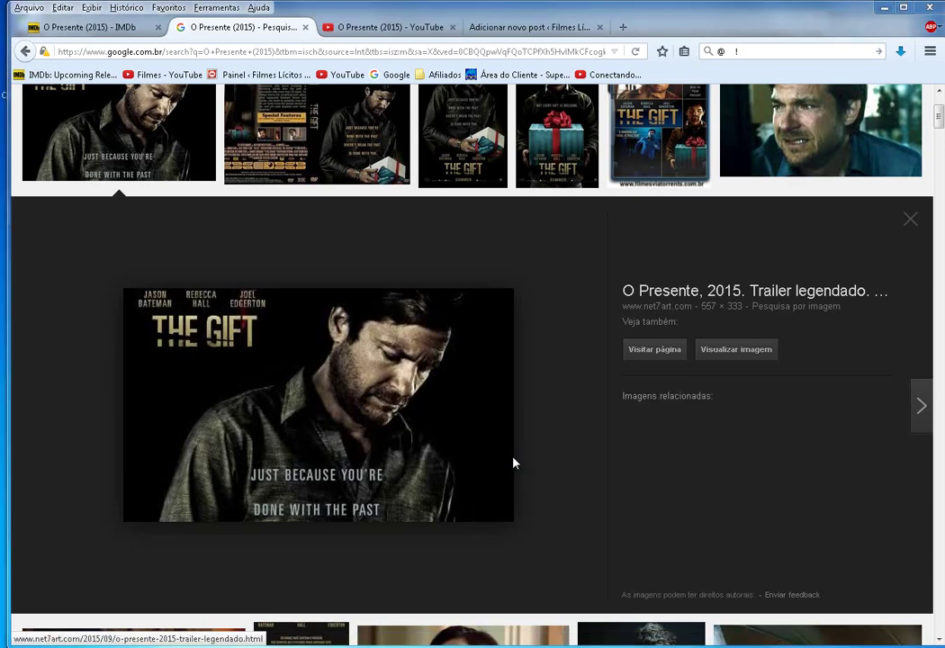
right_click(512, 460)
key(v)
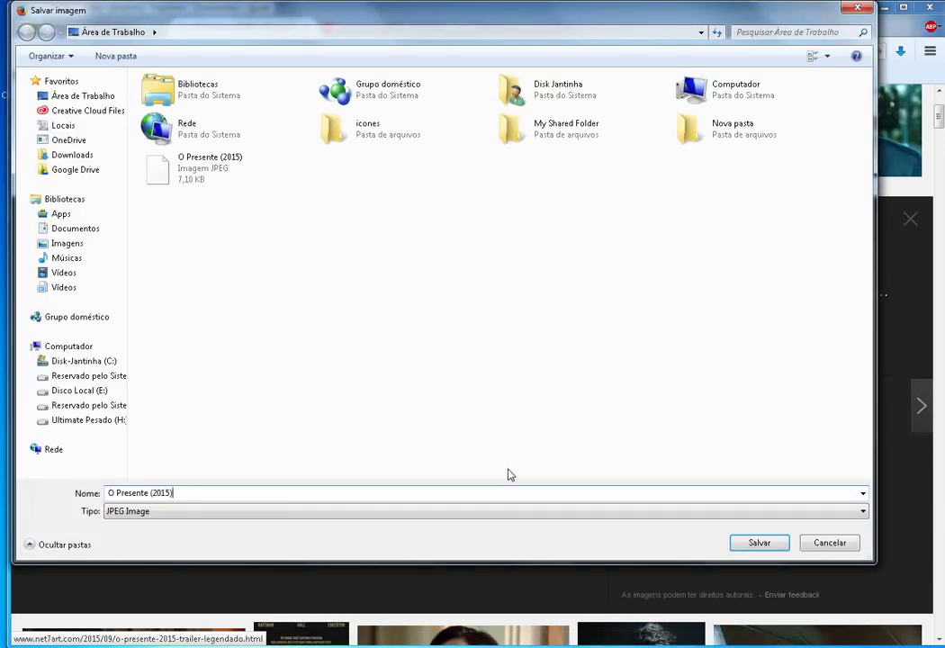
text(f)
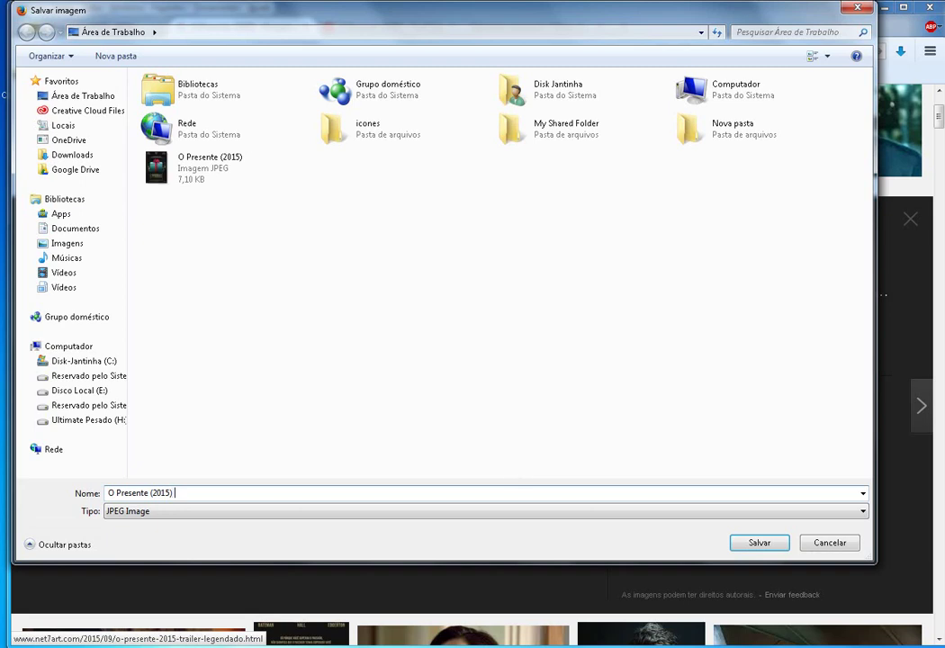
text(ilme capa)
click(758, 543)
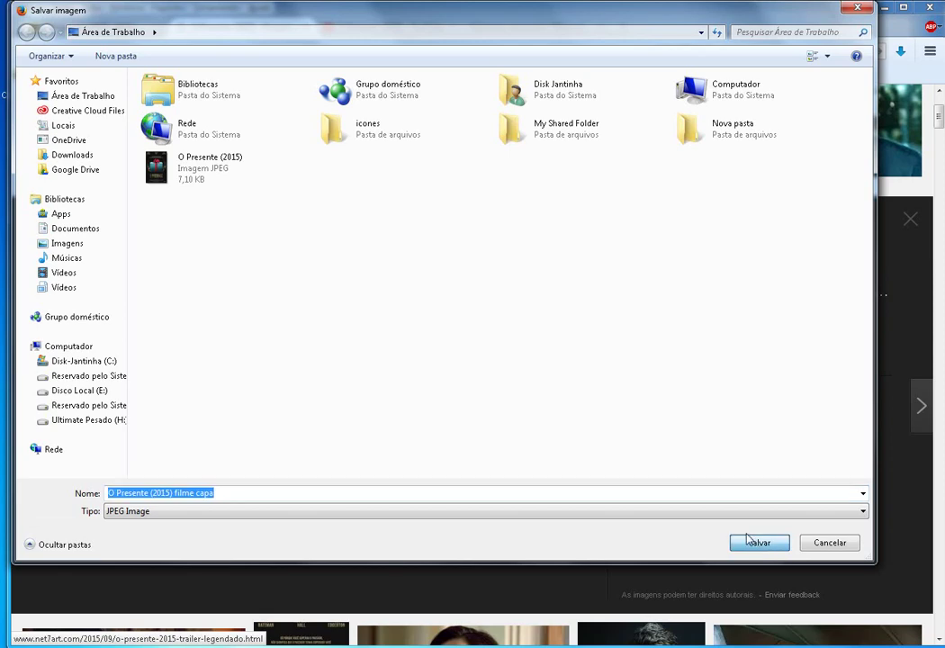
Step: Save the 556 × 286 film still of the distressed man from net7art.com as "filme cena o presente trailer online"
click(786, 140)
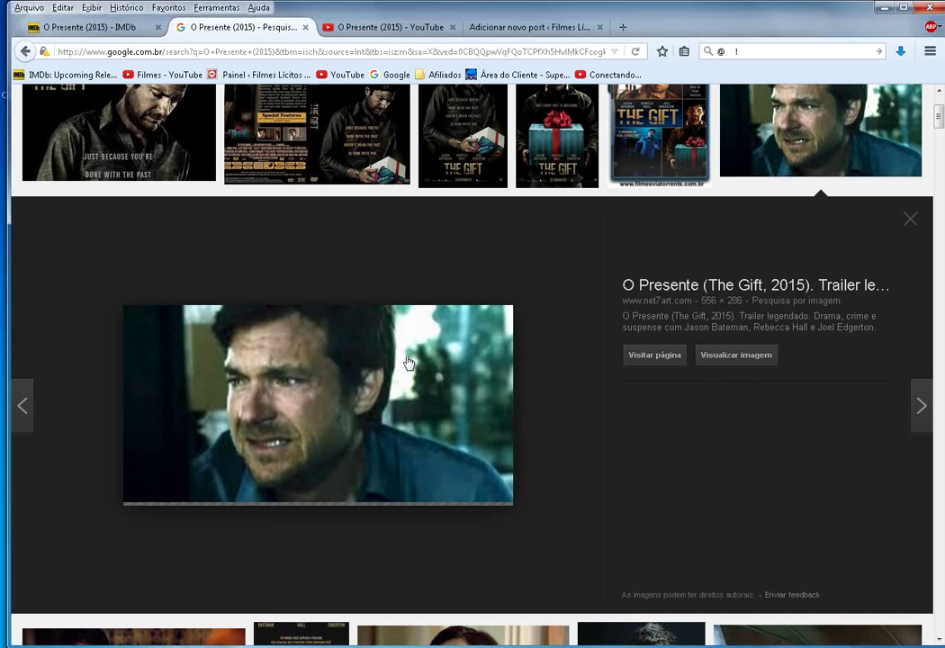
right_click(333, 364)
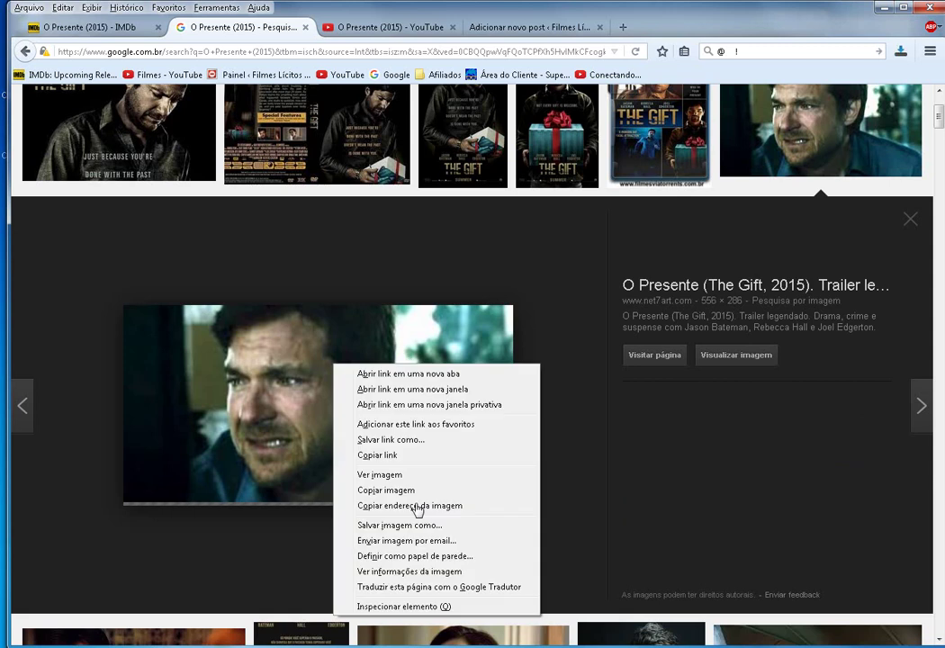
click(417, 527)
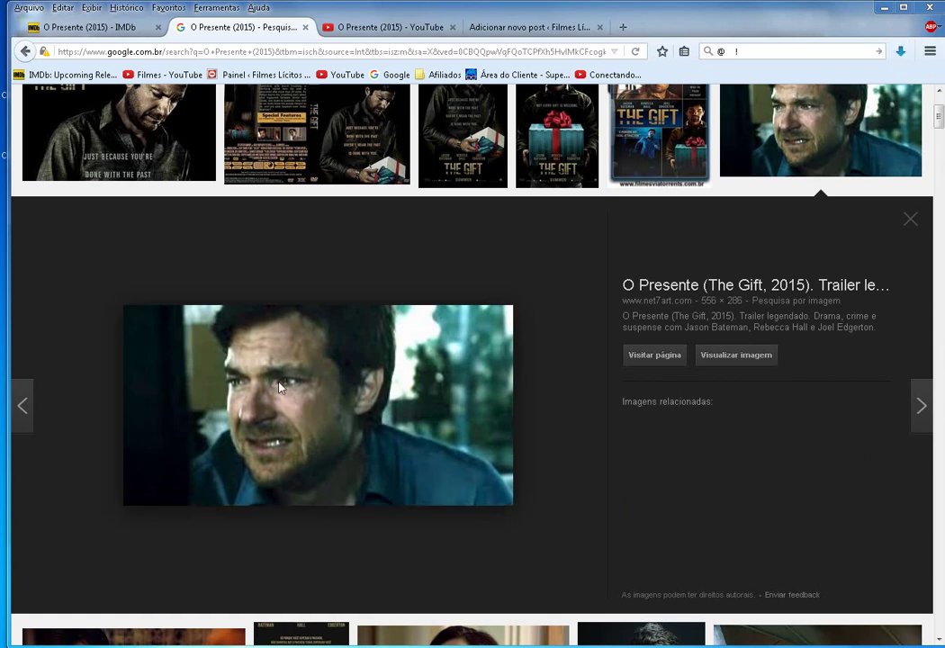
right_click(279, 386)
key(v)
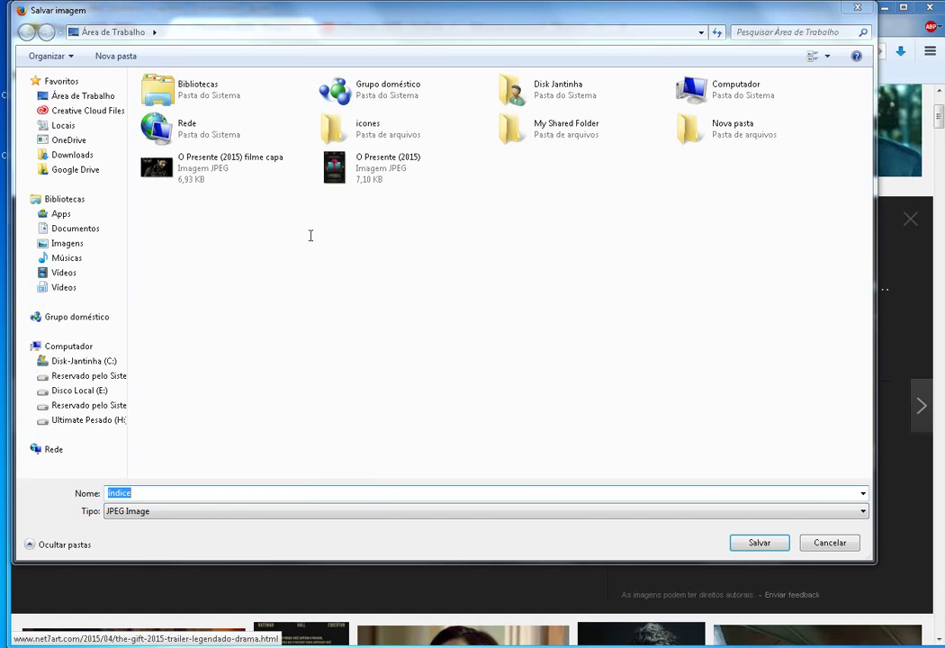
click(165, 493)
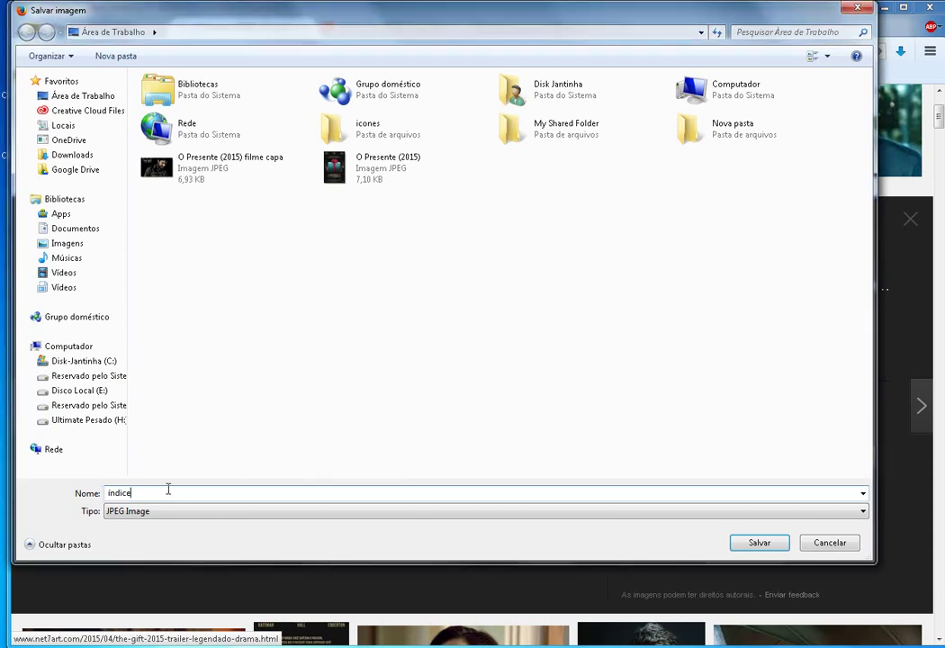
key(ctrl+a)
text(filme cena o presente)
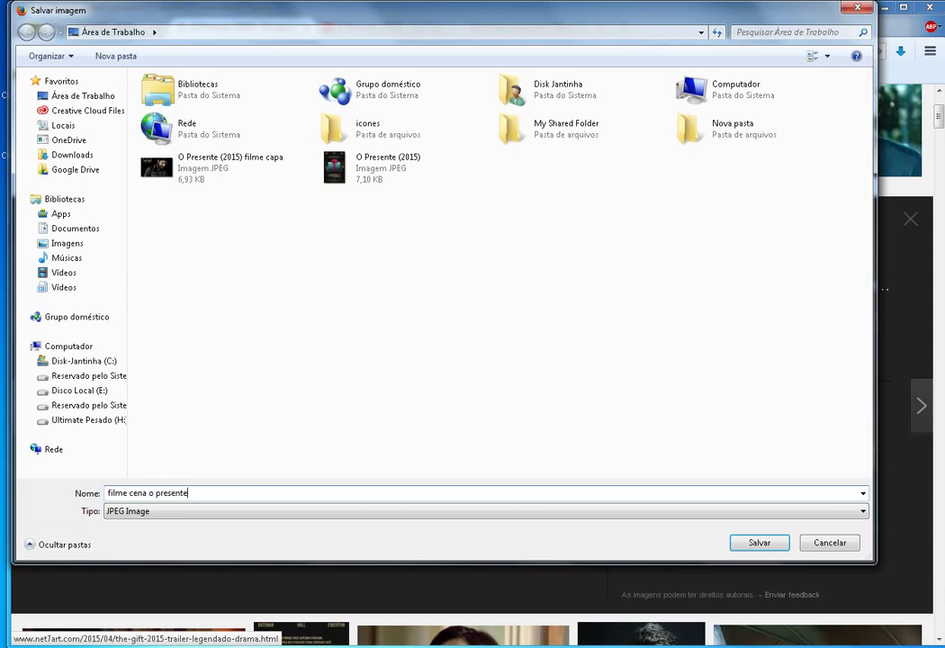
text( trailer online)
click(756, 544)
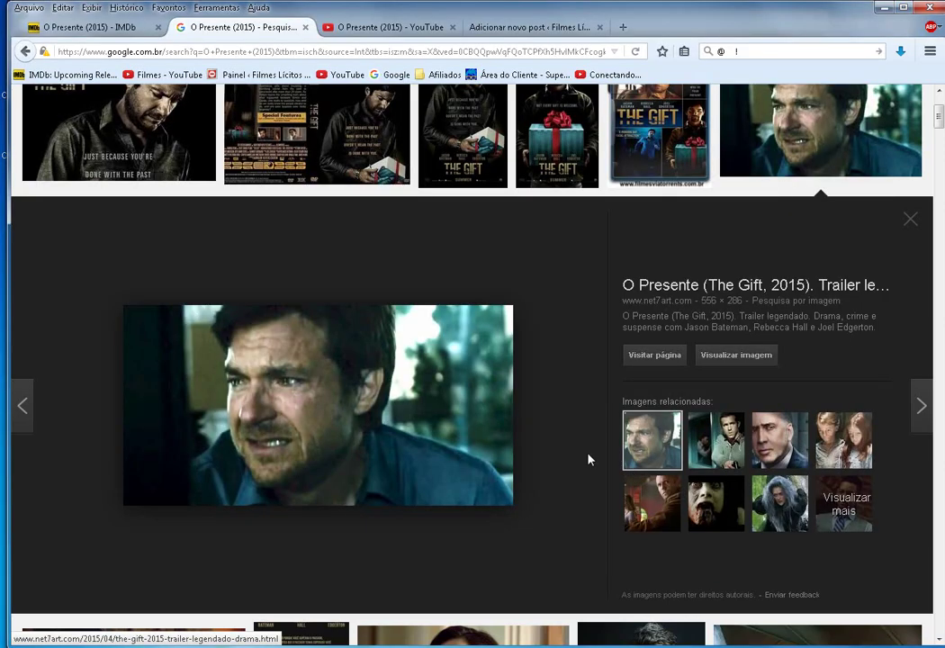
Step: Save the 602 × 300 film still of the bearded man as "O Presente (2015) filme online cena dublado"
scroll(590, 459, down, 2)
scroll(581, 454, down, 4)
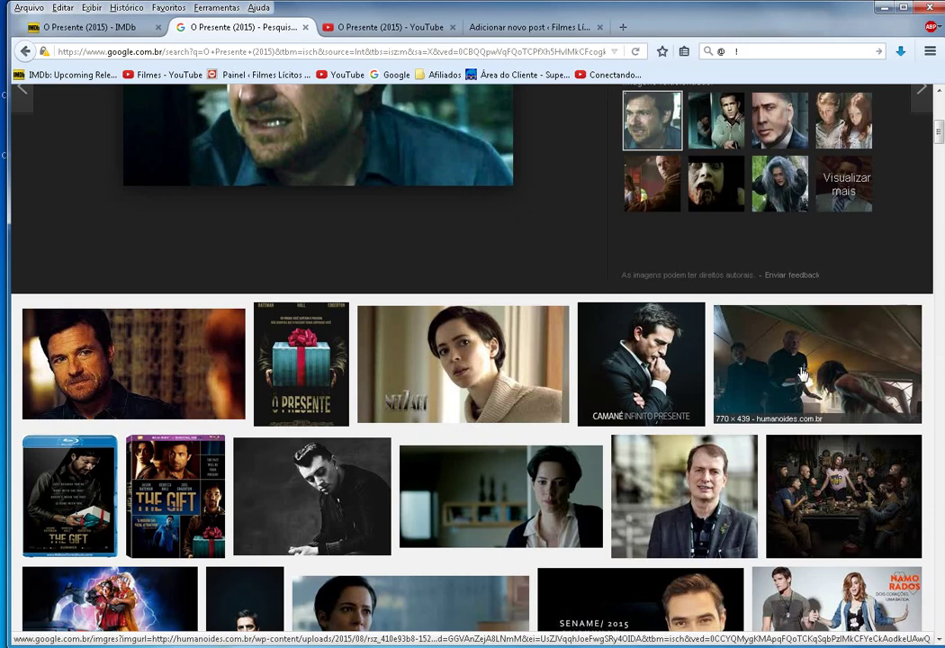
scroll(474, 346, up, 5)
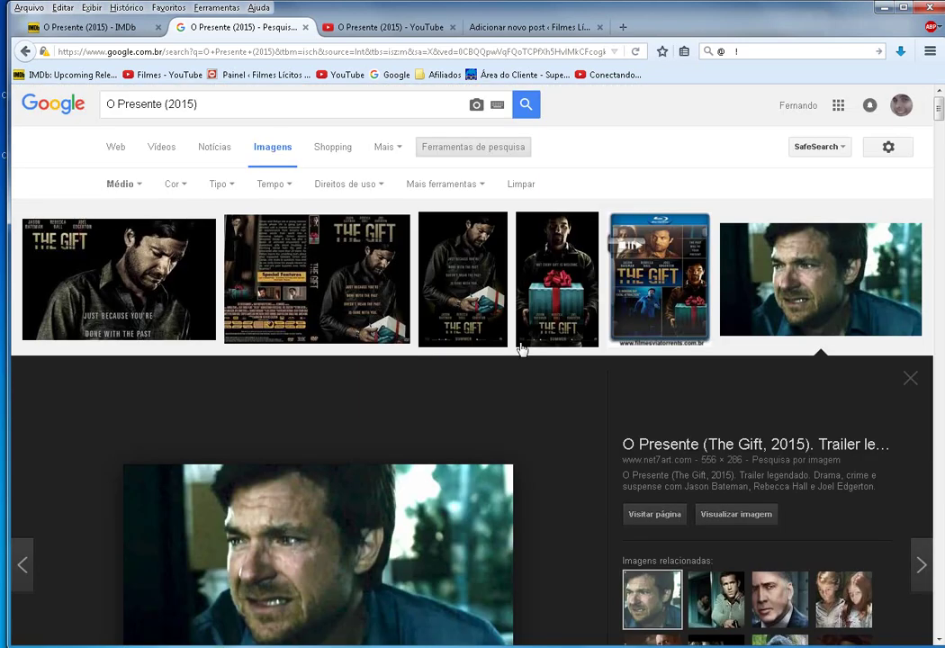
scroll(396, 330, down, 5)
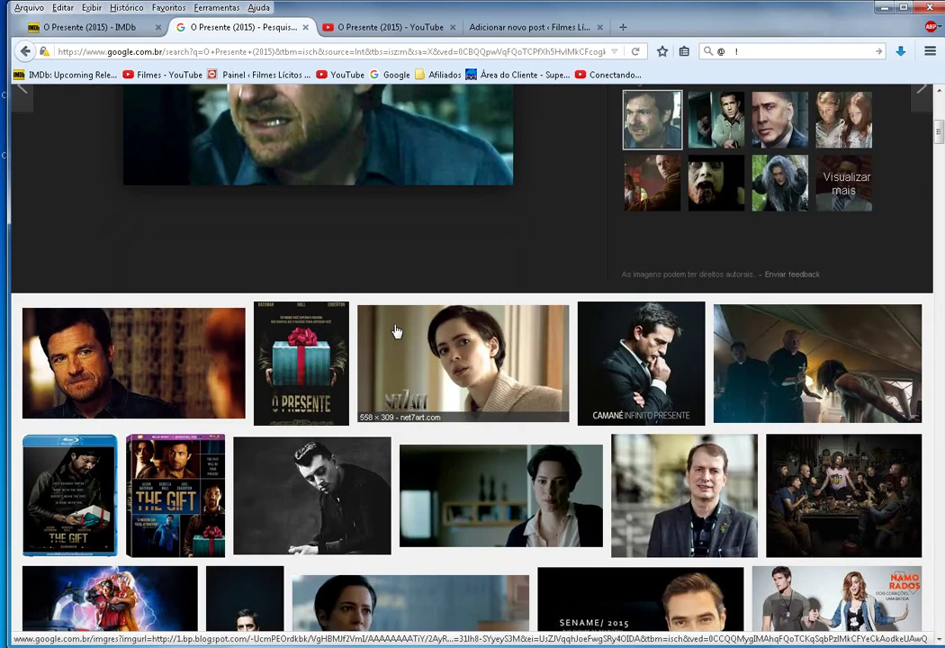
click(101, 358)
right_click(312, 352)
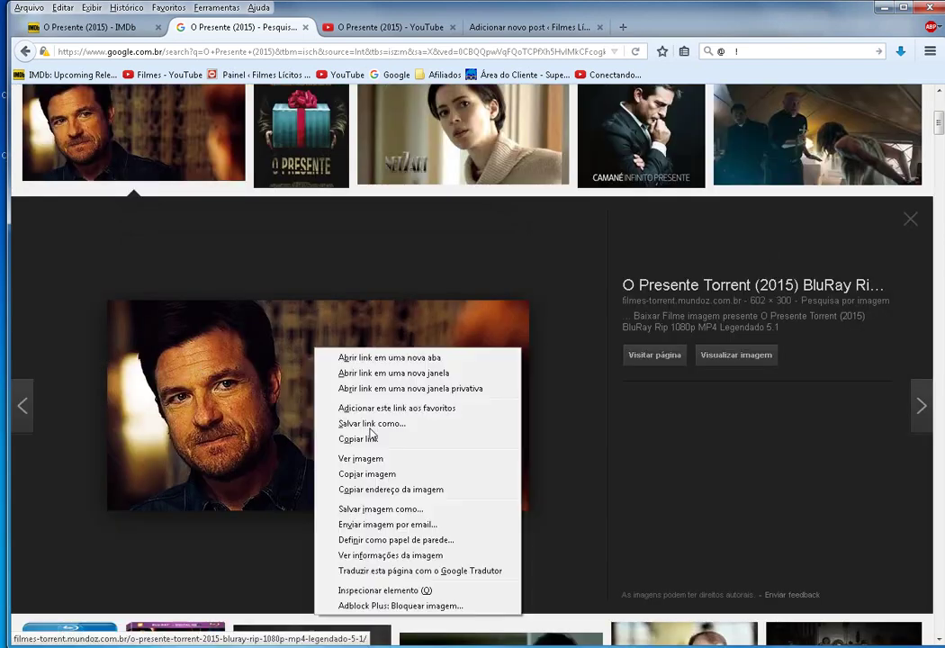
click(371, 505)
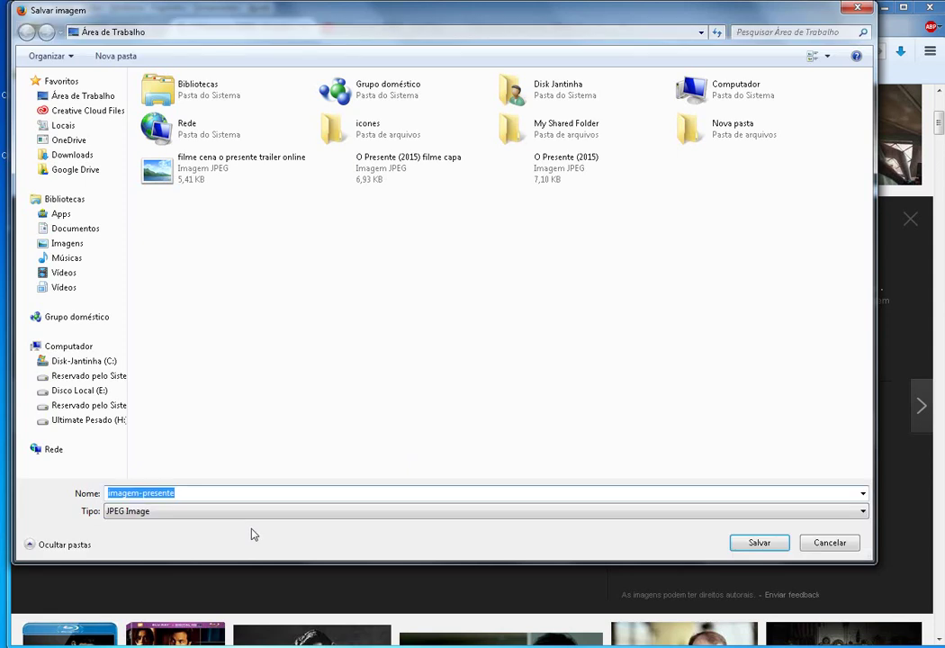
text(filme)
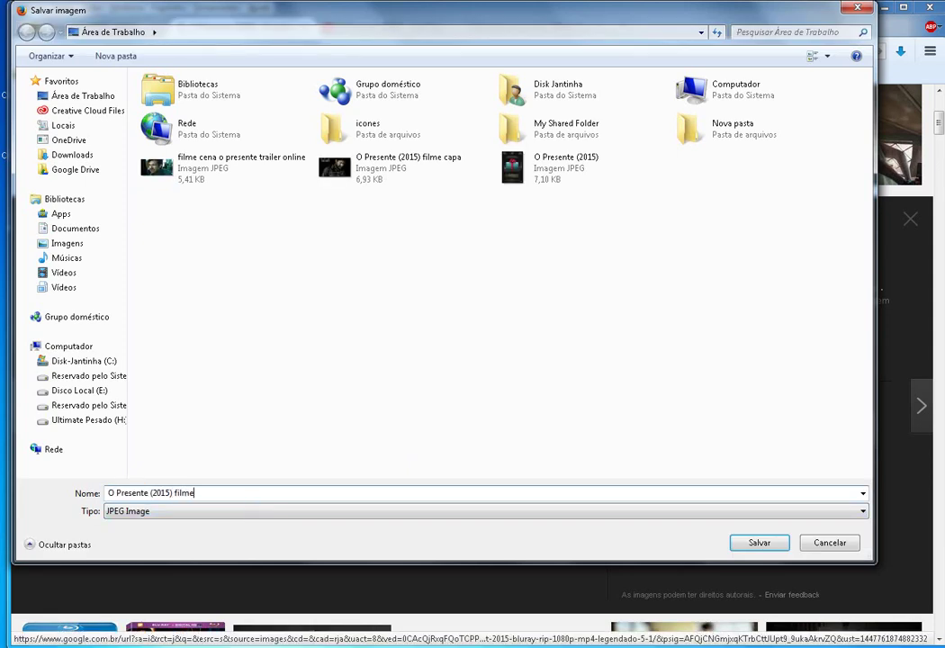
text( online cena dublado)
click(759, 543)
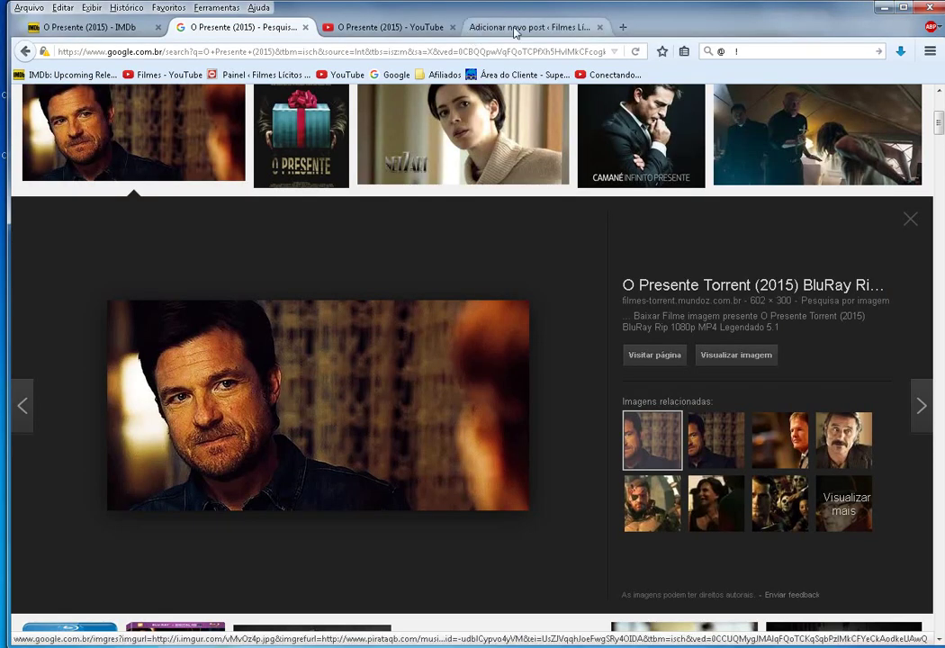
Step: Upload the four saved O Presente images from the desktop to the post's media library, for a new line below the "Imagens:" heading
click(516, 28)
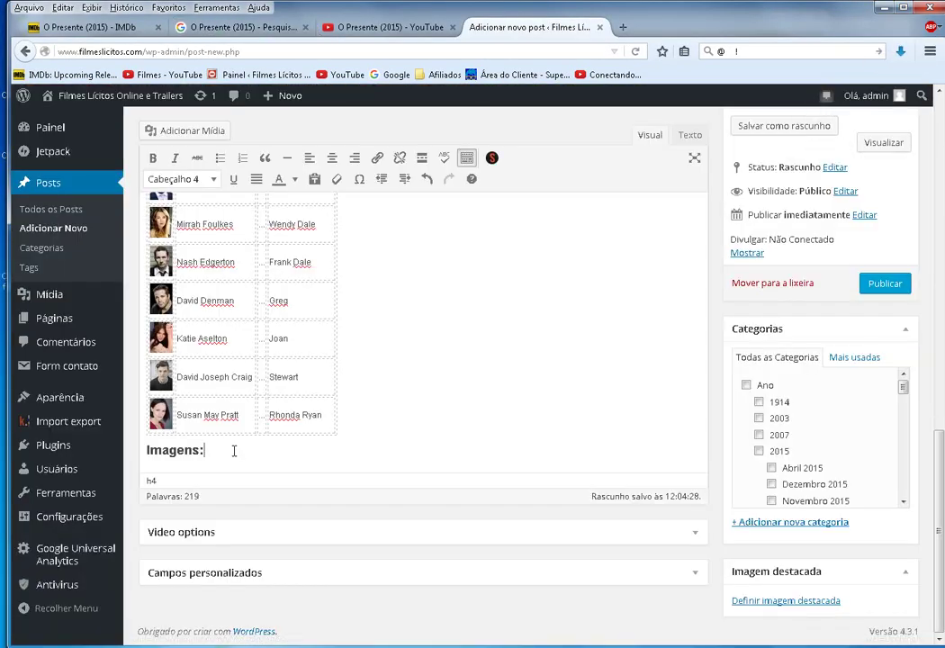
key(Return)
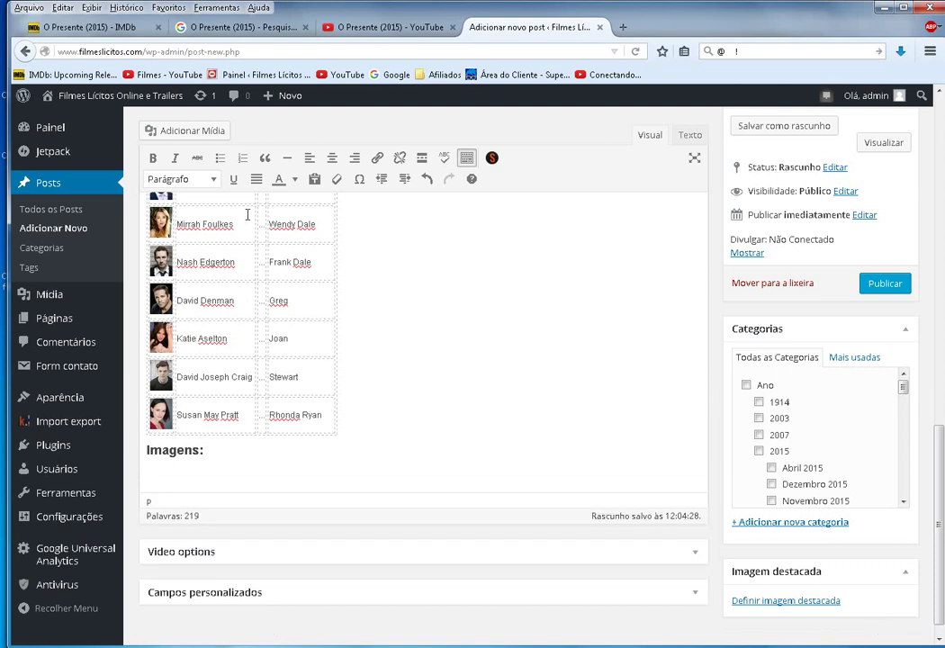
click(207, 133)
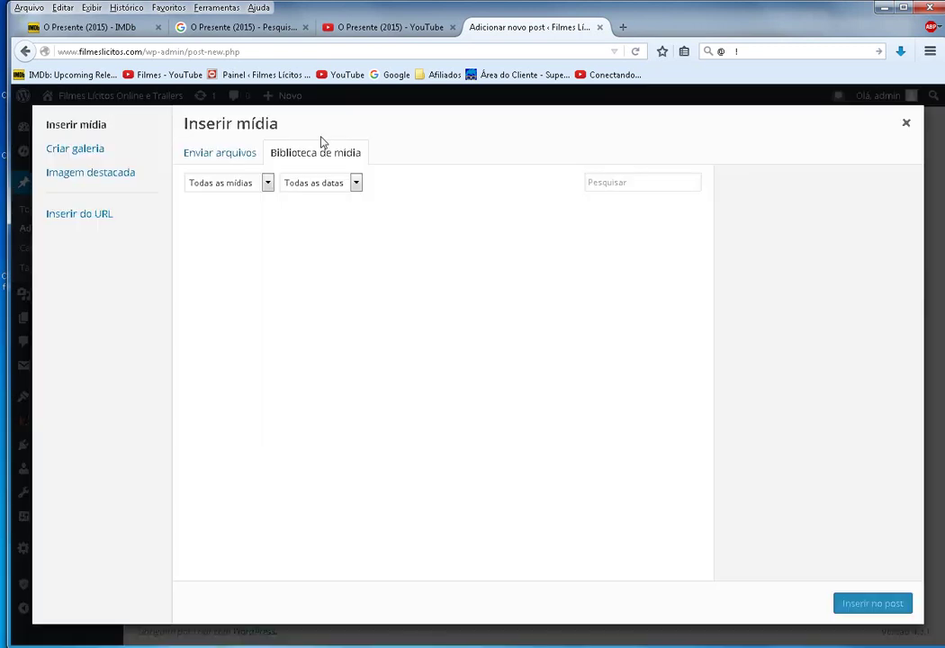
click(212, 157)
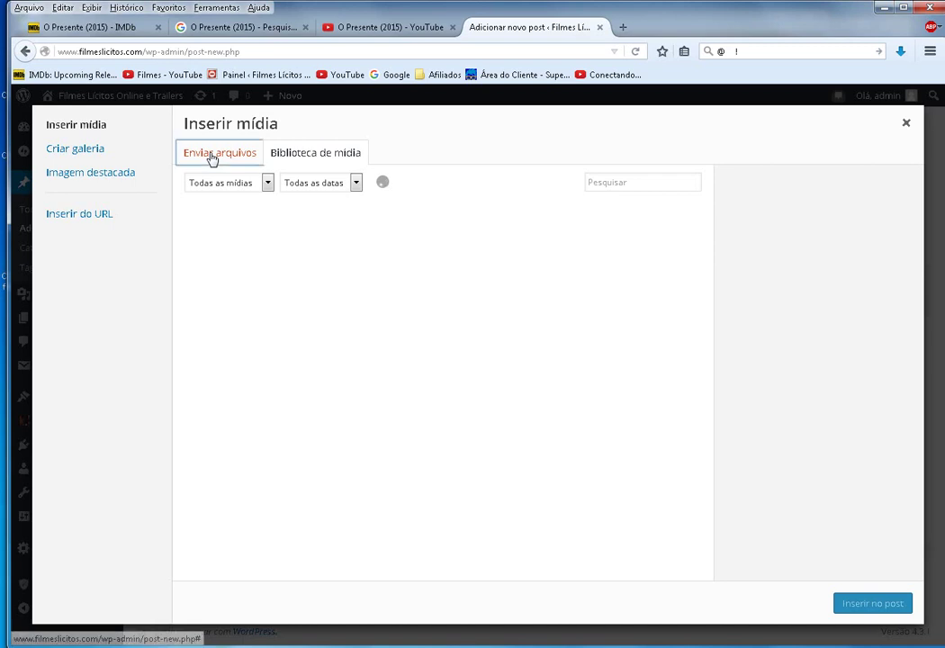
click(526, 366)
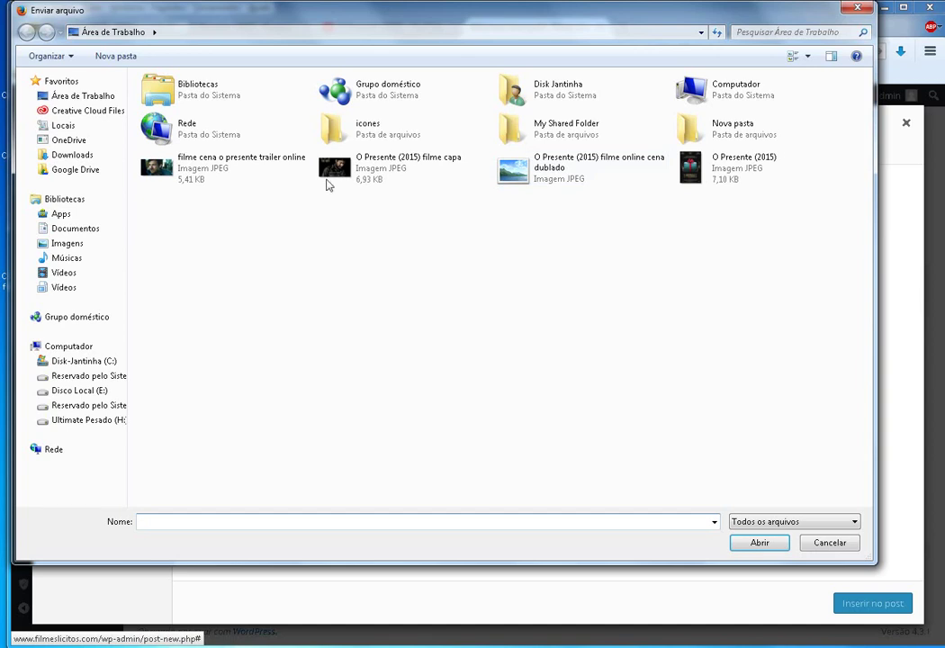
drag(135, 148, 753, 217)
click(738, 548)
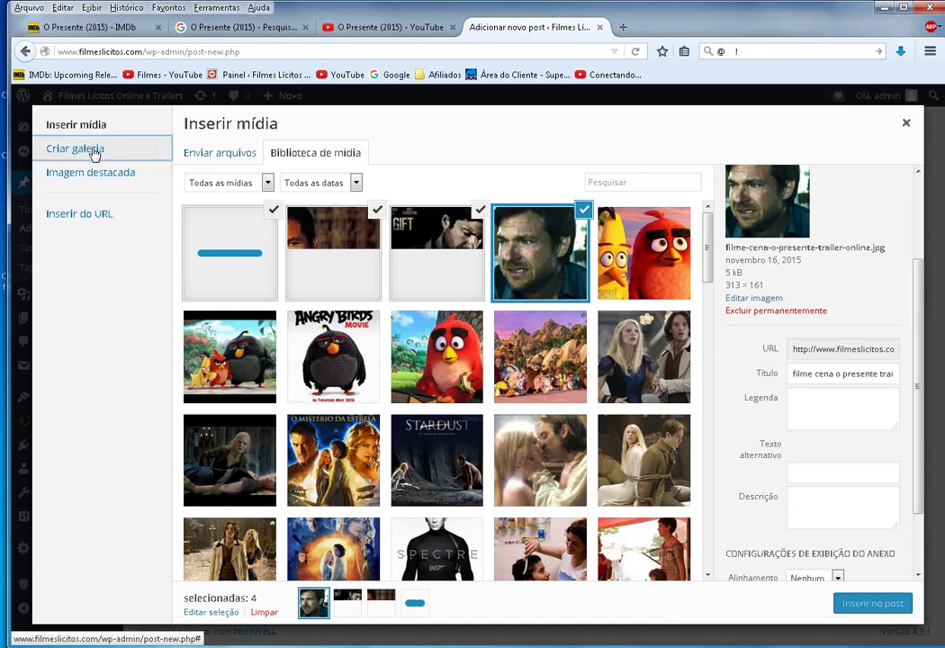
Step: Create a gallery from the four uploaded images with size Grande and type Apresentação de slides, and insert it under "Imagens:"
click(94, 151)
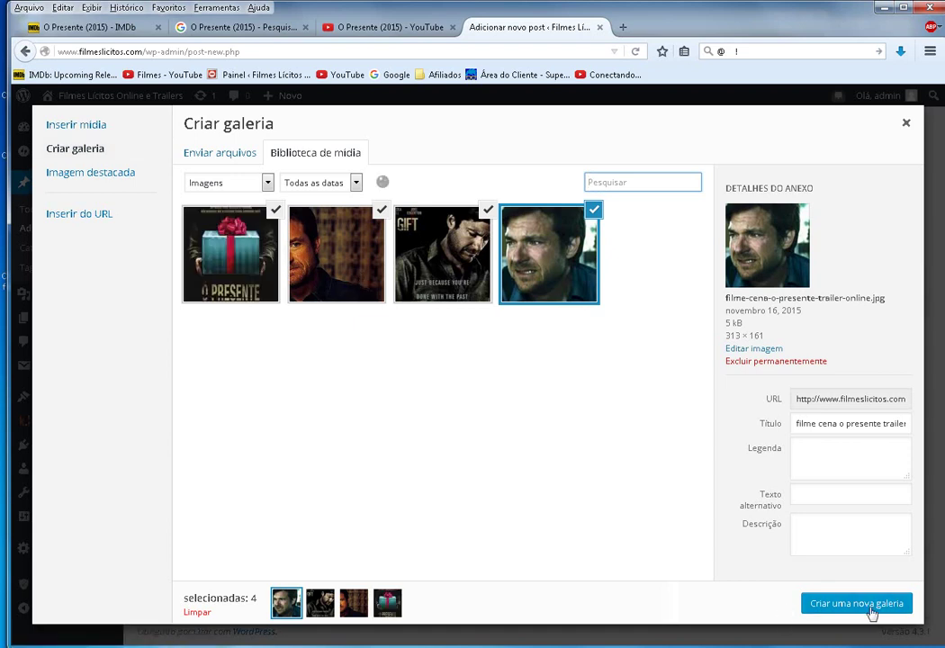
click(870, 613)
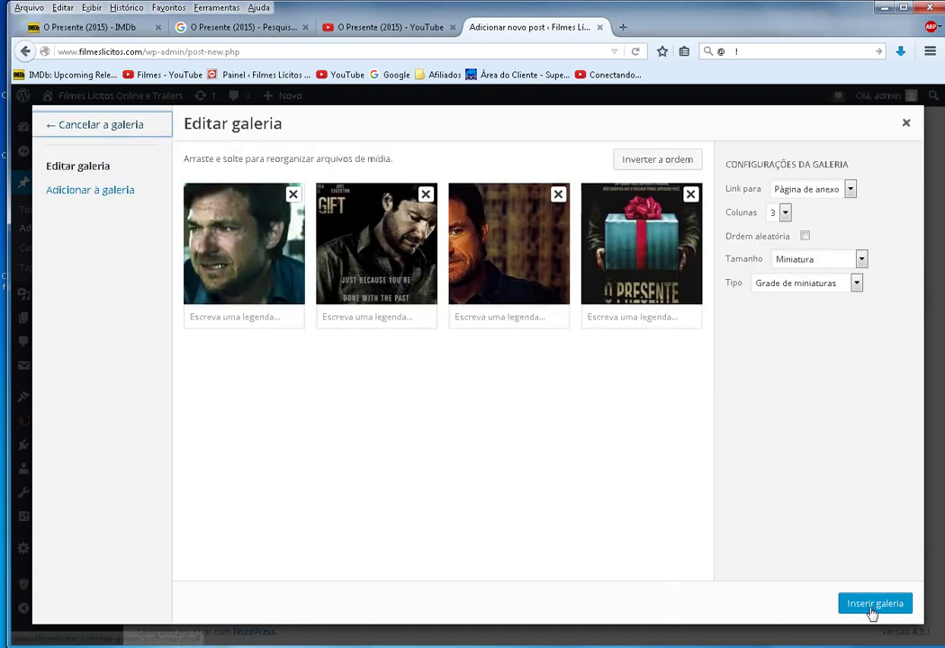
click(785, 283)
click(785, 312)
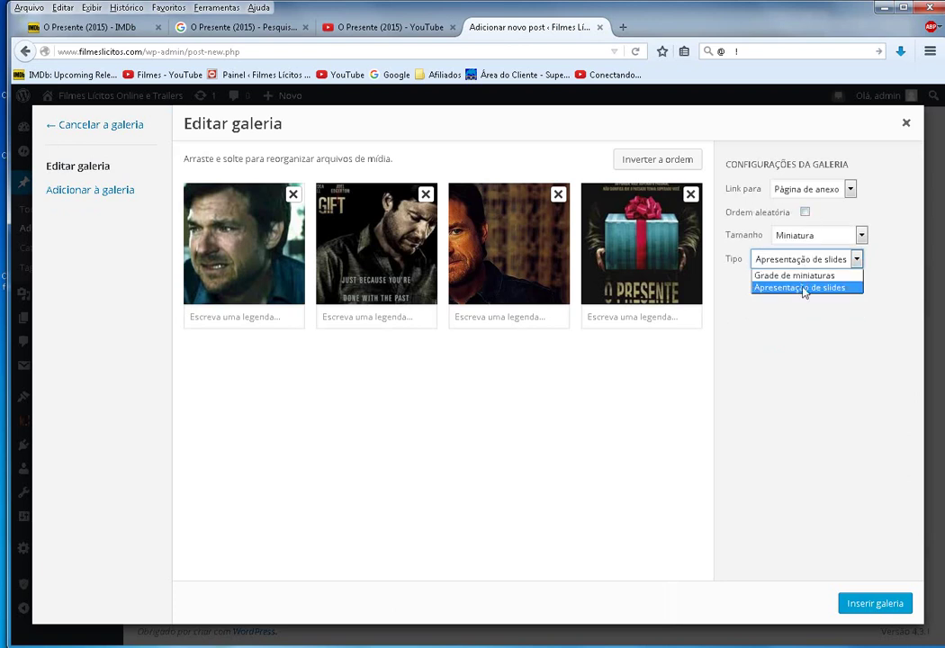
click(803, 288)
click(815, 236)
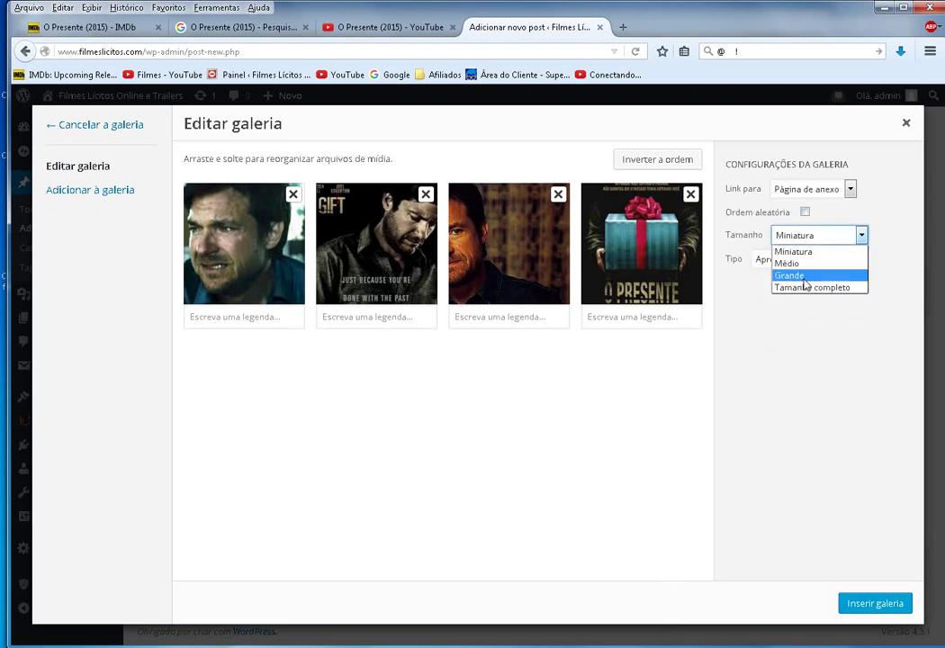
click(803, 276)
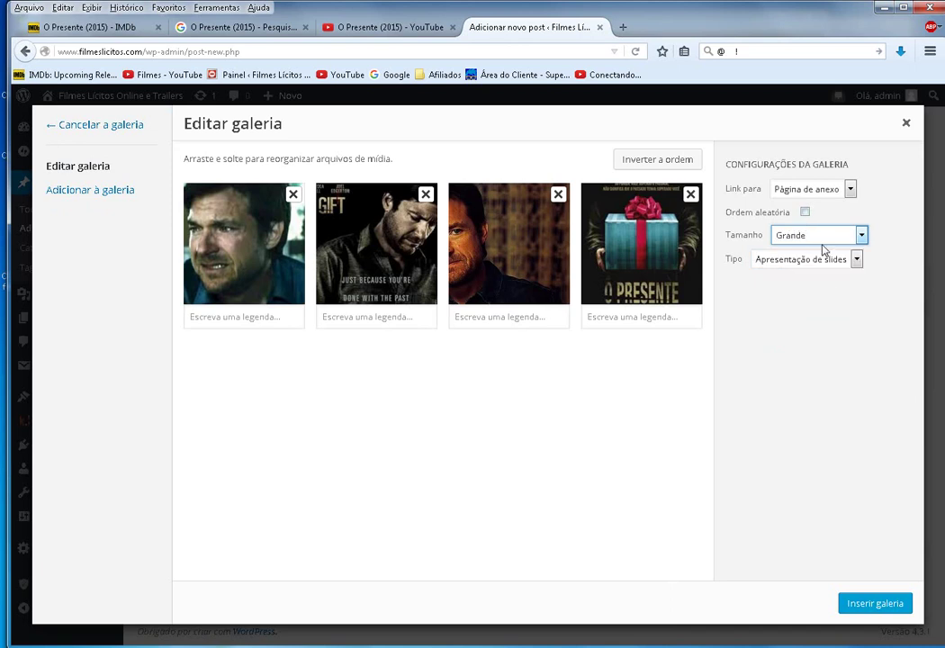
click(831, 238)
click(808, 275)
click(806, 259)
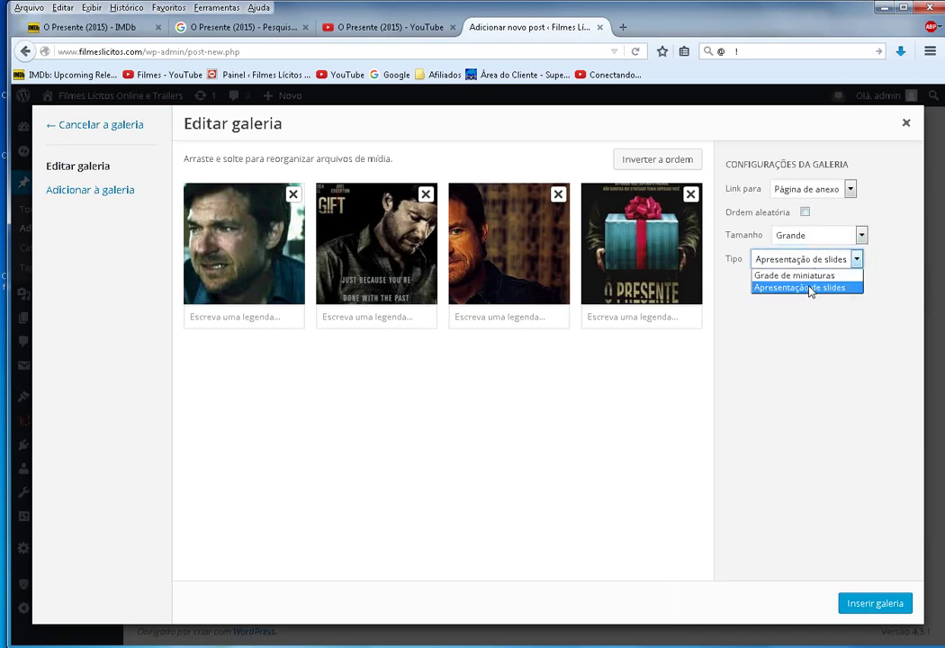
click(810, 286)
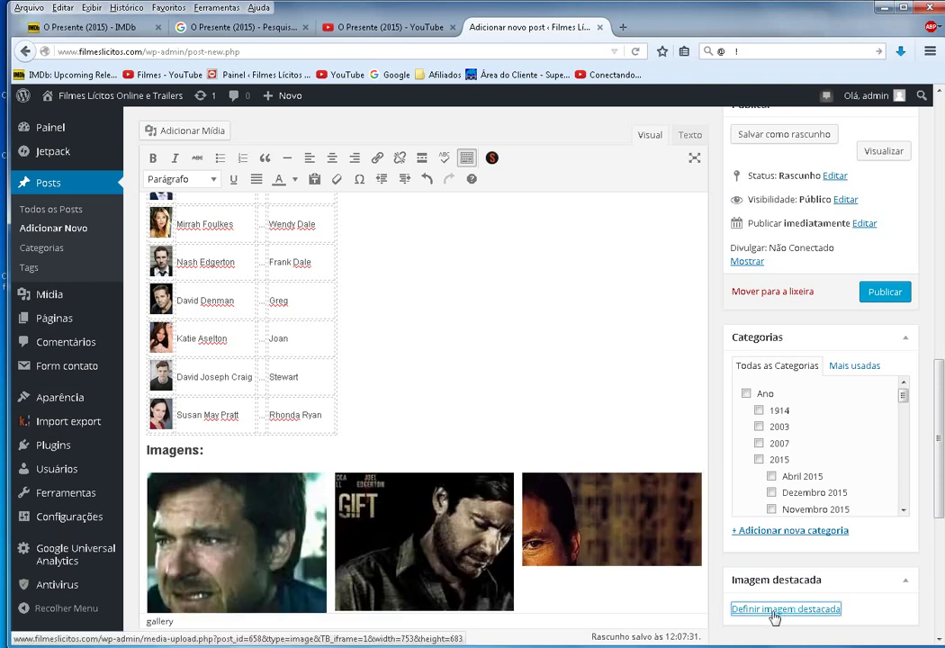
Step: Set the O Presente gift-box poster as the post's featured image
click(774, 609)
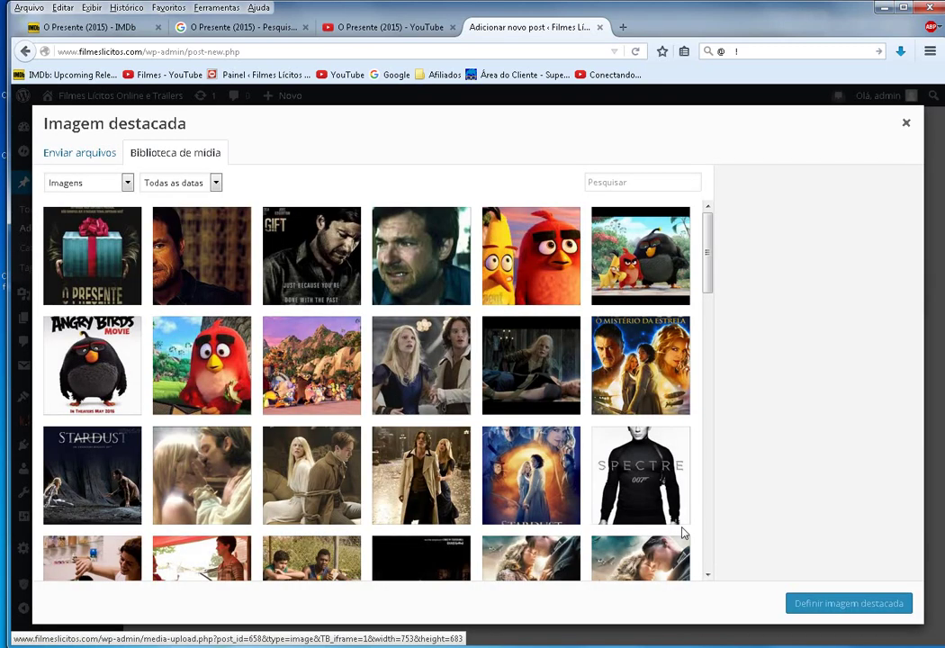
click(112, 276)
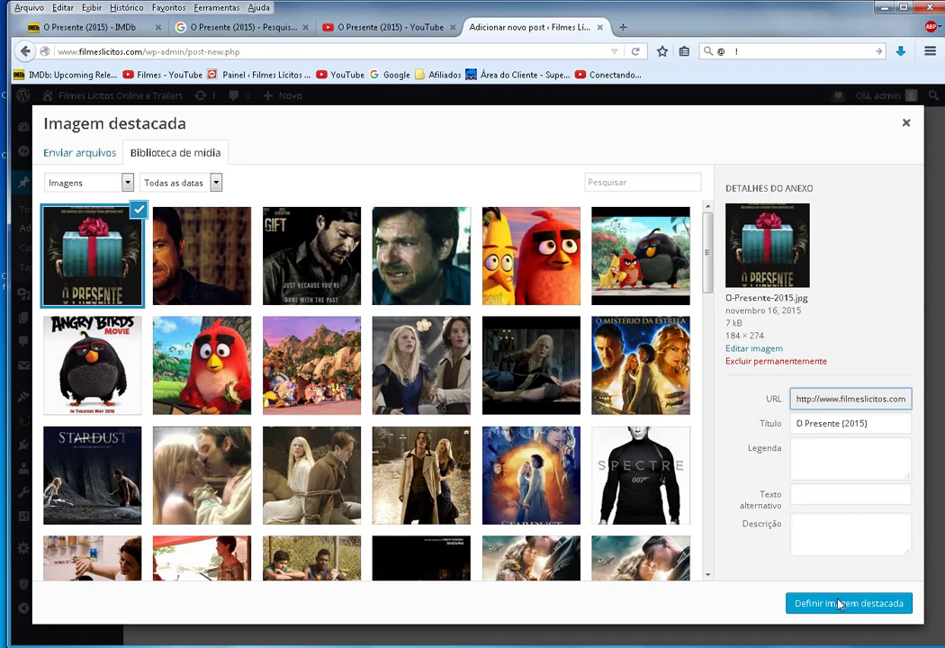
click(839, 603)
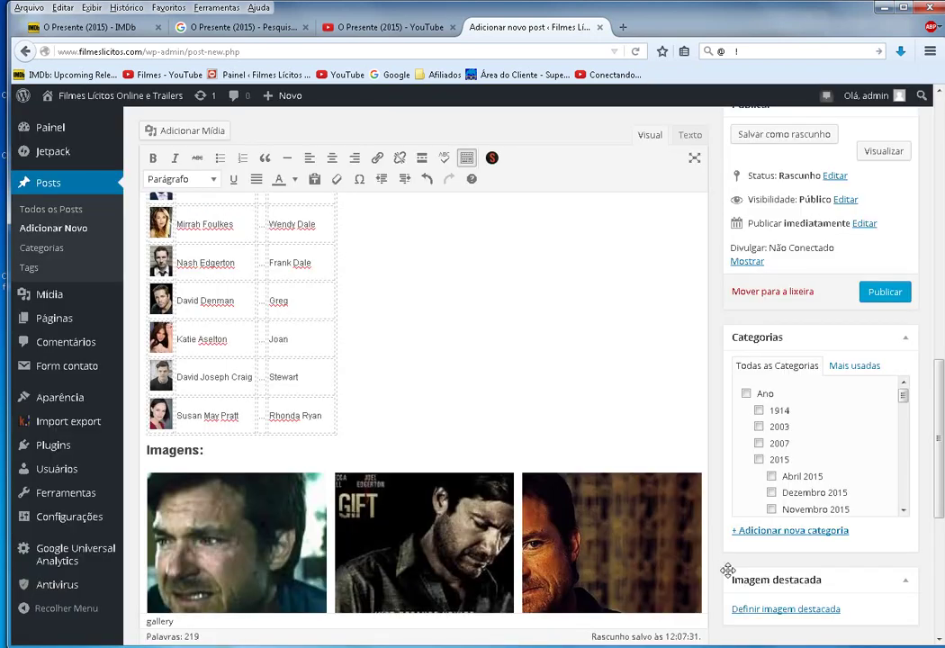
Step: Switch the post content from the visual editor to its HTML text view
scroll(727, 571, up, 1)
scroll(459, 498, up, 5)
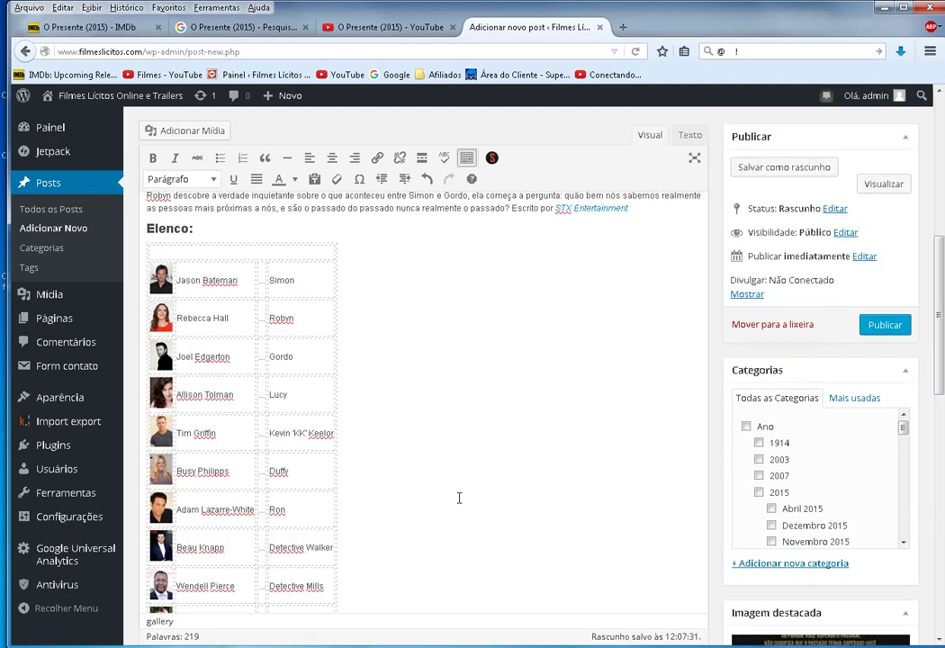
scroll(458, 498, up, 5)
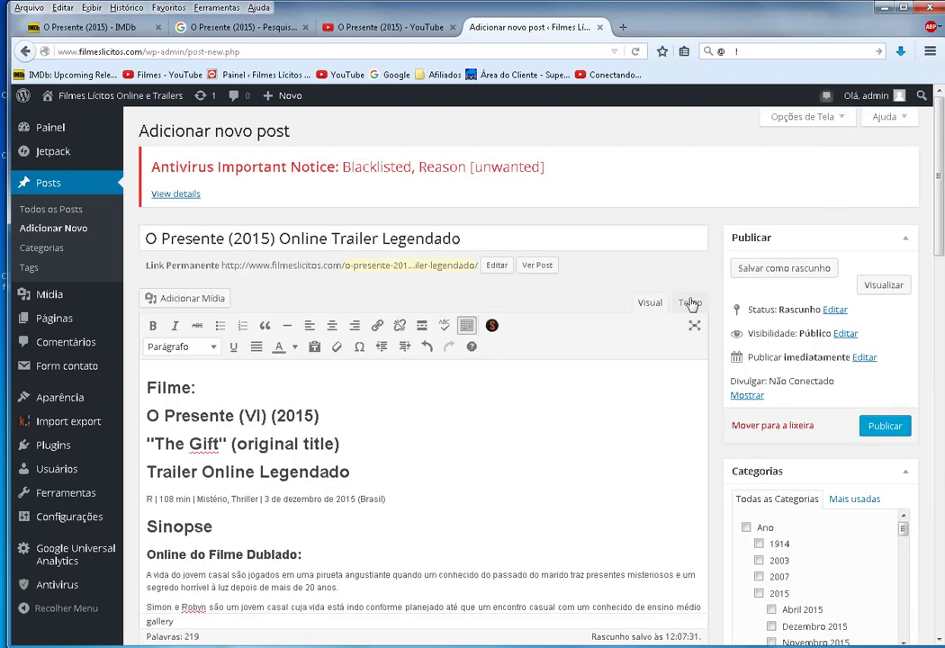
click(690, 303)
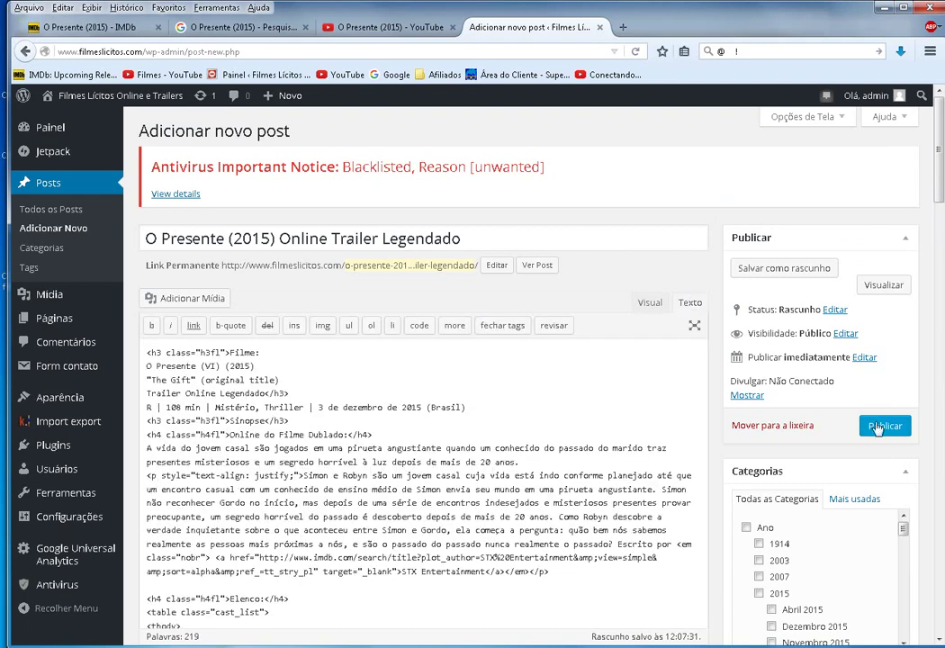
Step: Assign the post to the release-month category Dezembro 2015
scroll(911, 385, down, 1)
scroll(911, 385, down, 1)
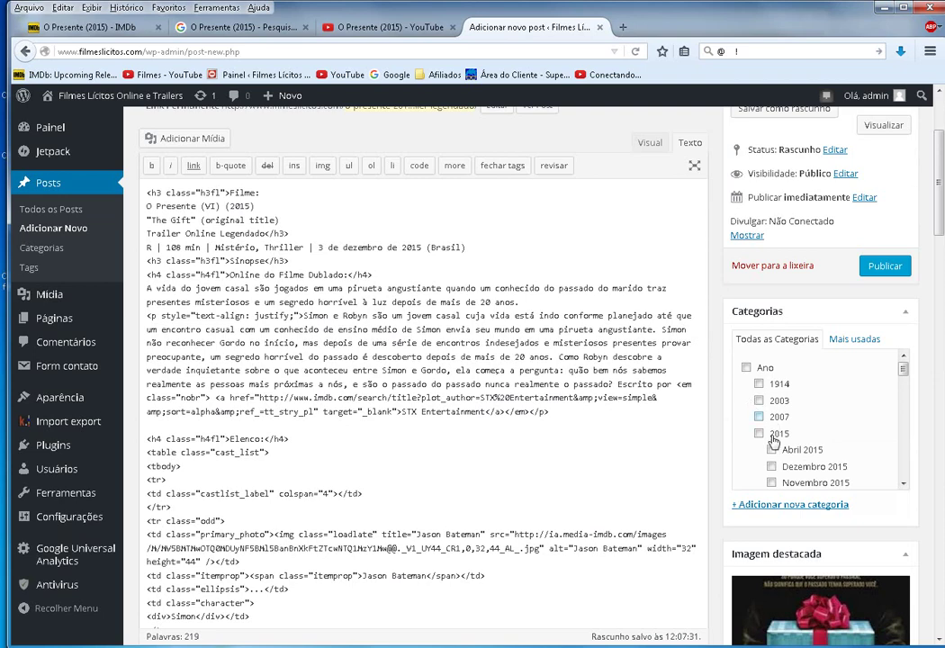
click(772, 466)
Step: Assign the genre categories Suspense and Terror to the post and publish it
drag(219, 247, 277, 244)
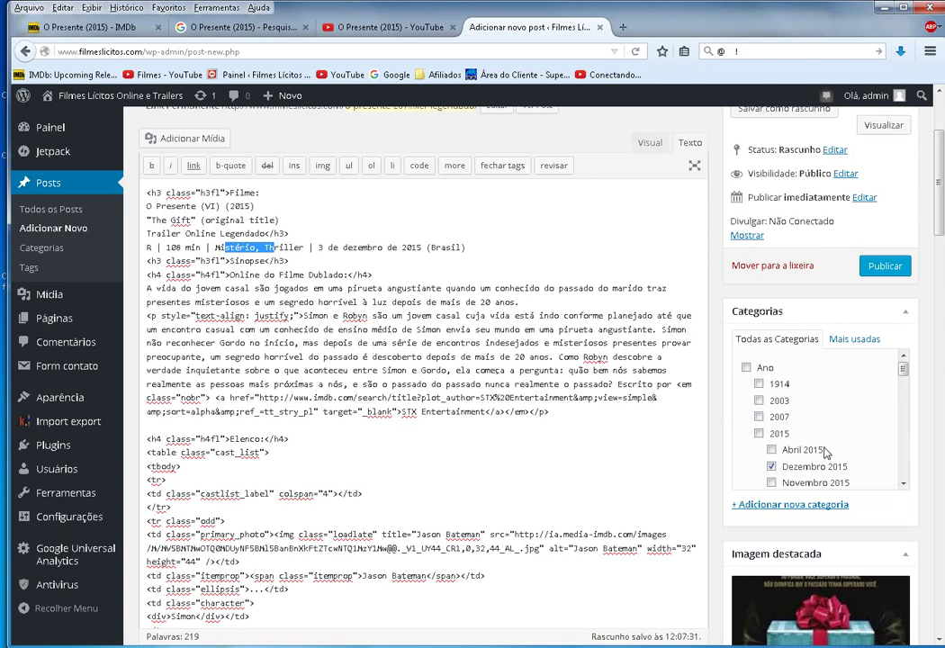
scroll(791, 477, down, 10)
scroll(823, 438, down, 2)
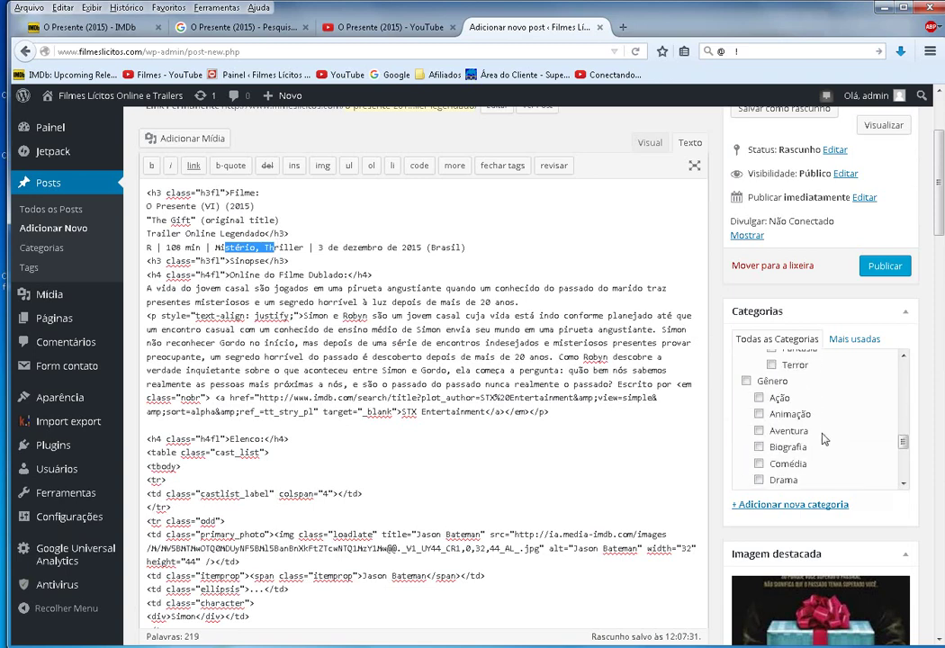
scroll(822, 438, down, 3)
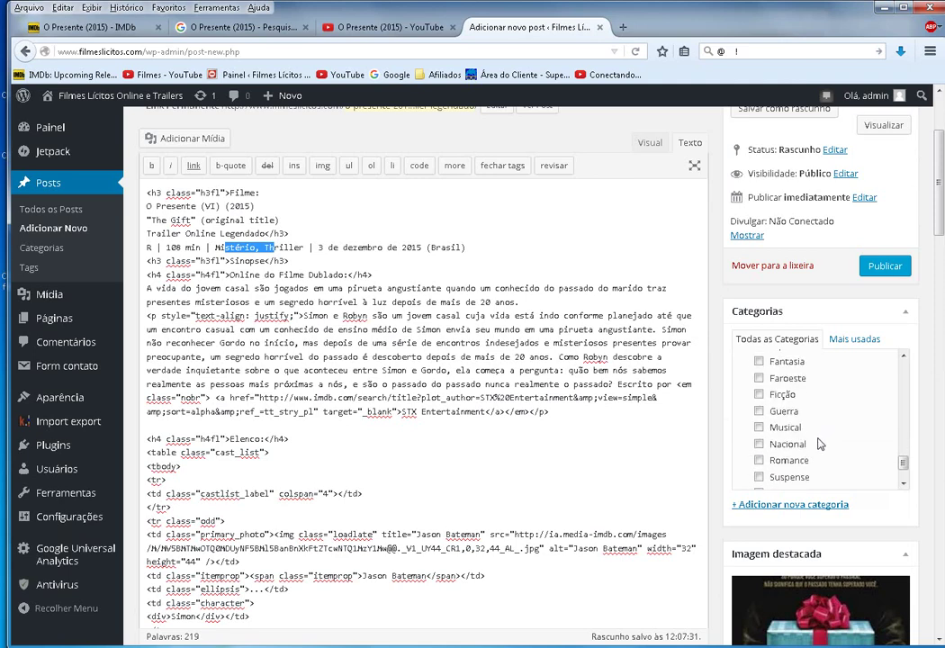
click(797, 479)
scroll(792, 476, down, 1)
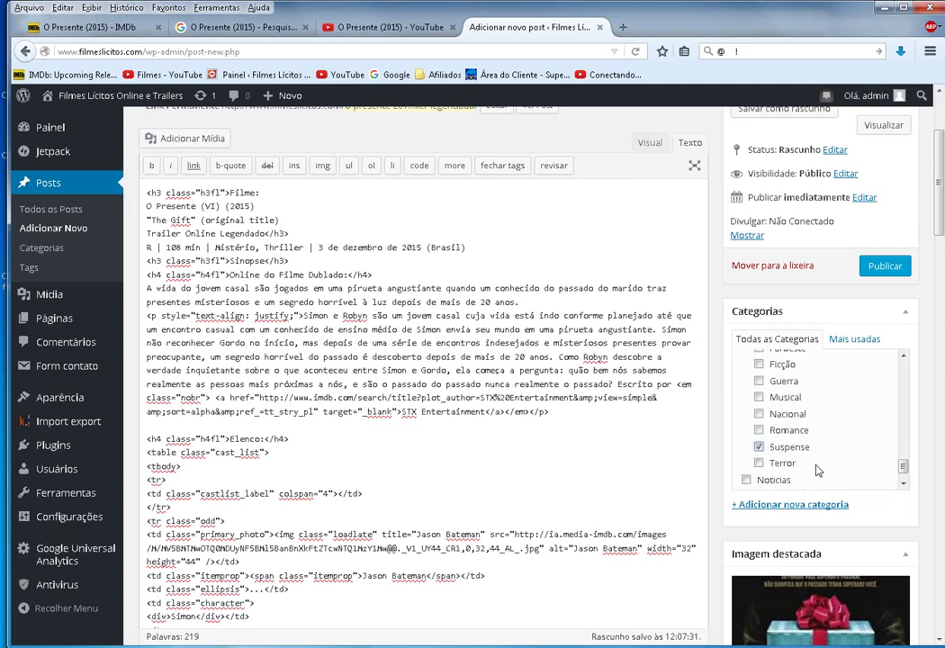
click(761, 456)
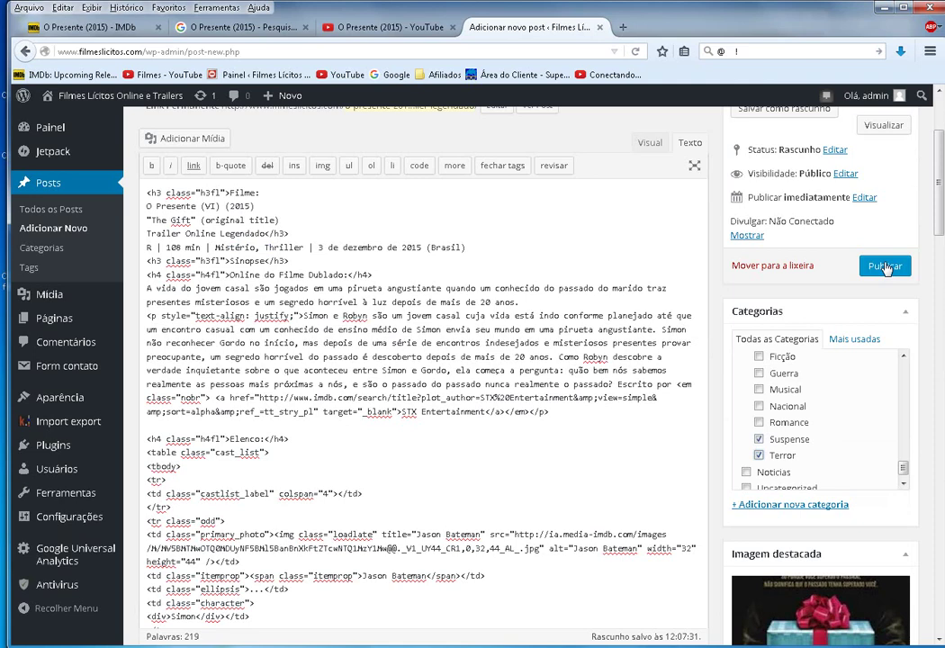
click(885, 266)
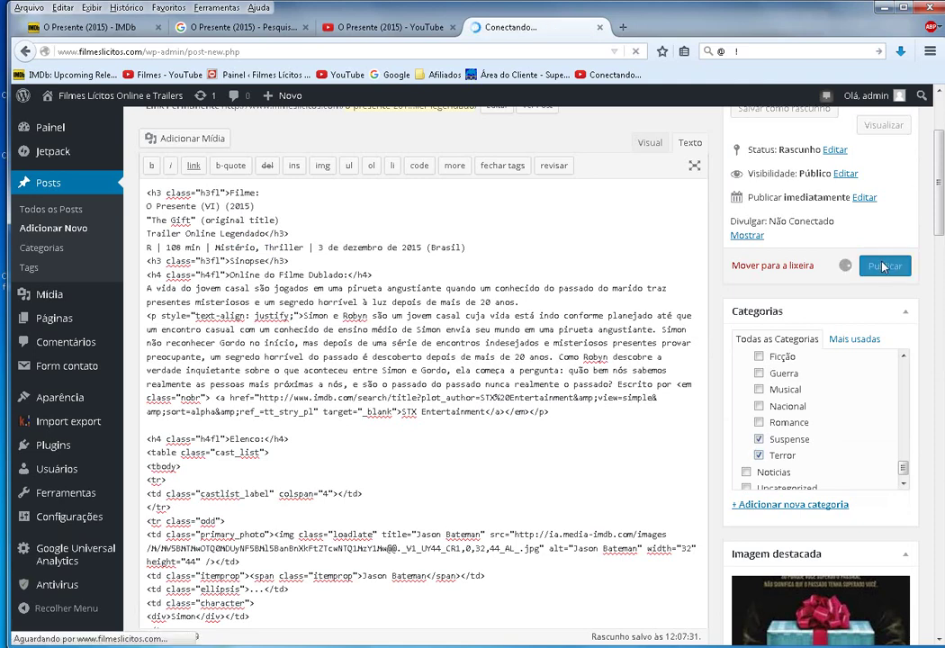